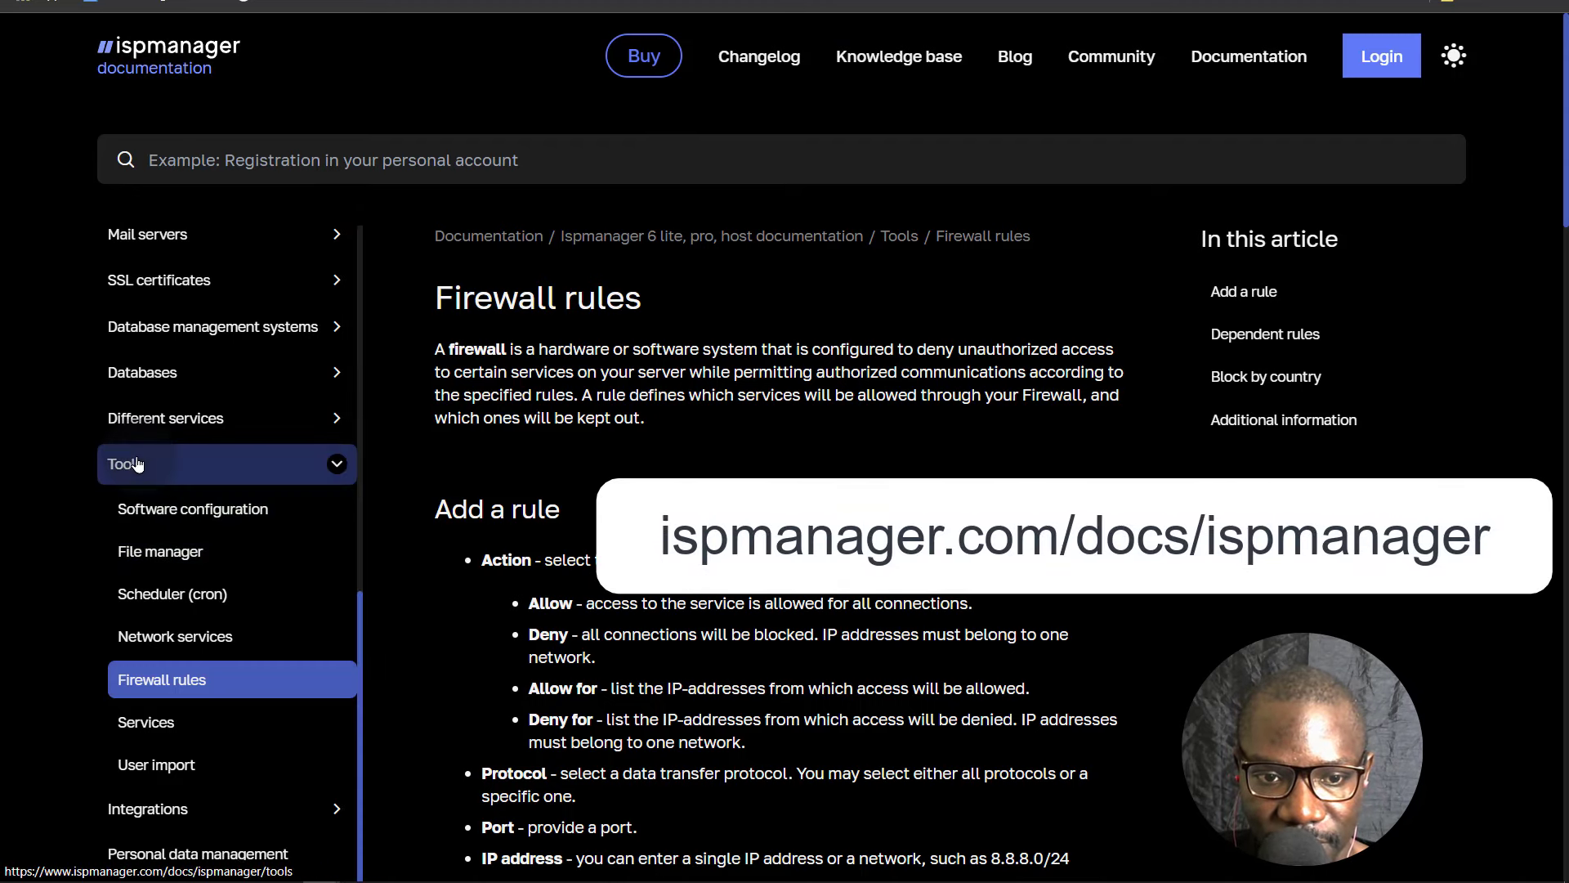
Examine the available third-party integrations in the Integrations section of the ispmanager documentation
{"action": "scroll", "coordinate": [204, 604], "scroll_direction": "down", "scroll_amount": 1}
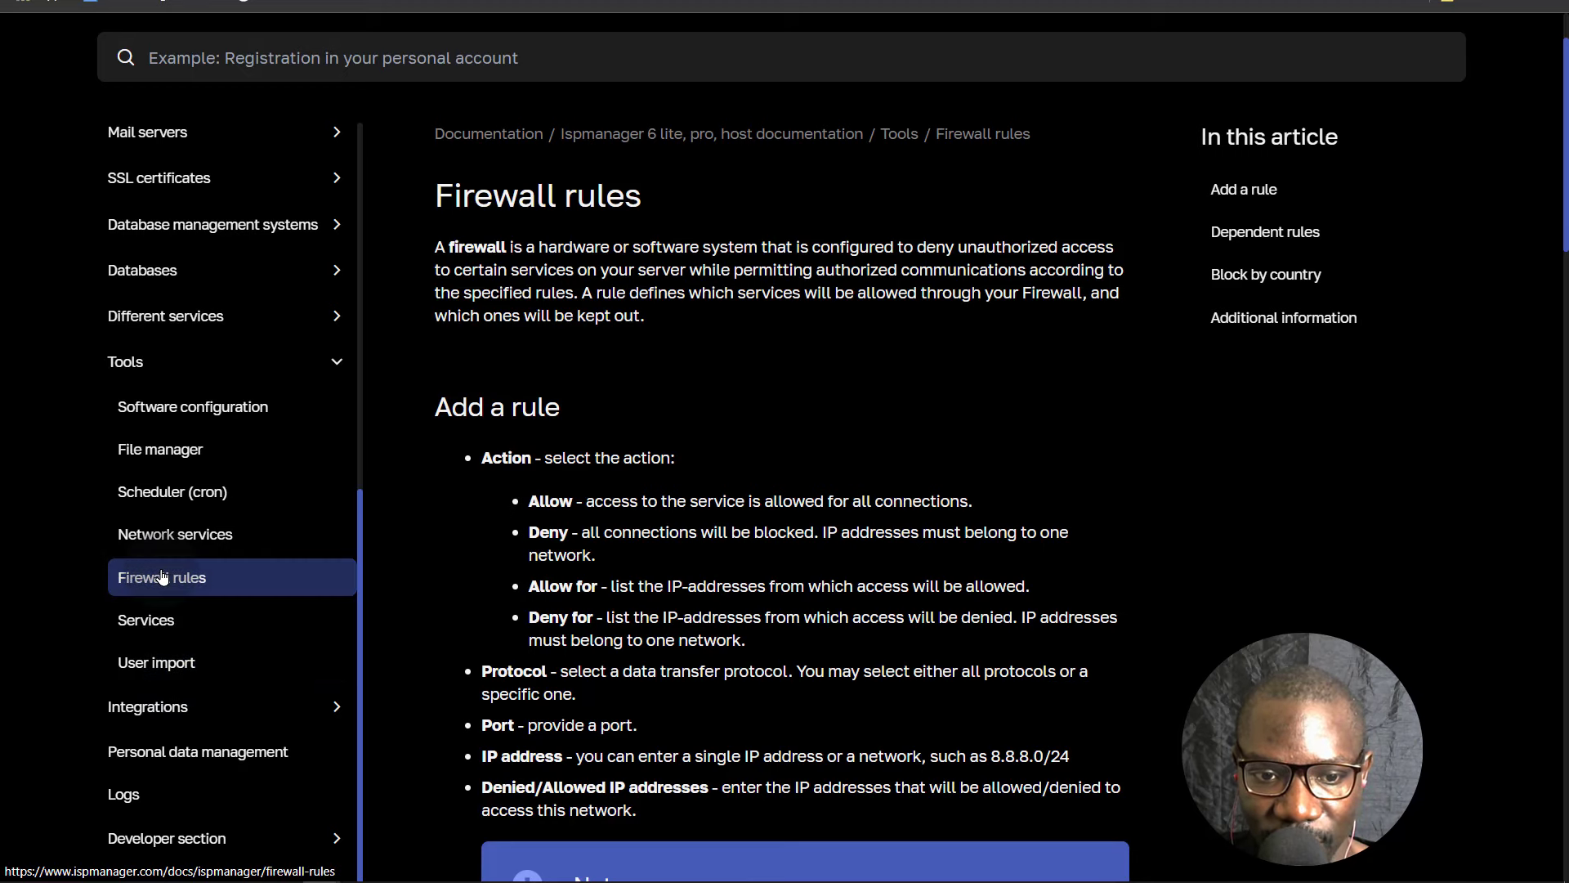
{"action": "scroll", "coordinate": [233, 606], "scroll_direction": "down", "scroll_amount": 2}
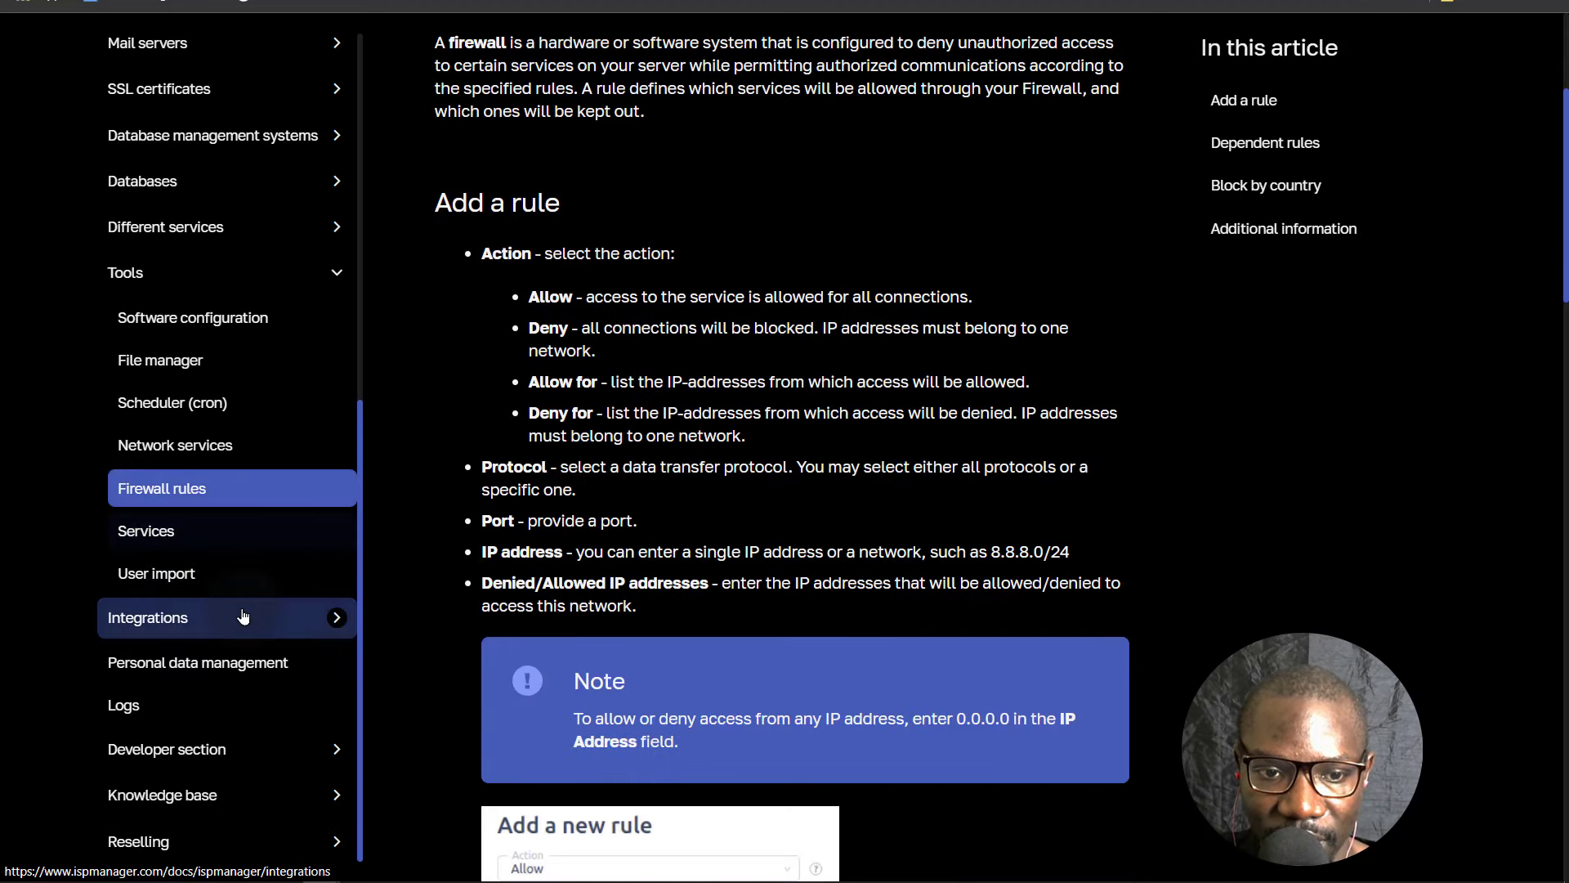
{"action": "left_click", "coordinate": [162, 619]}
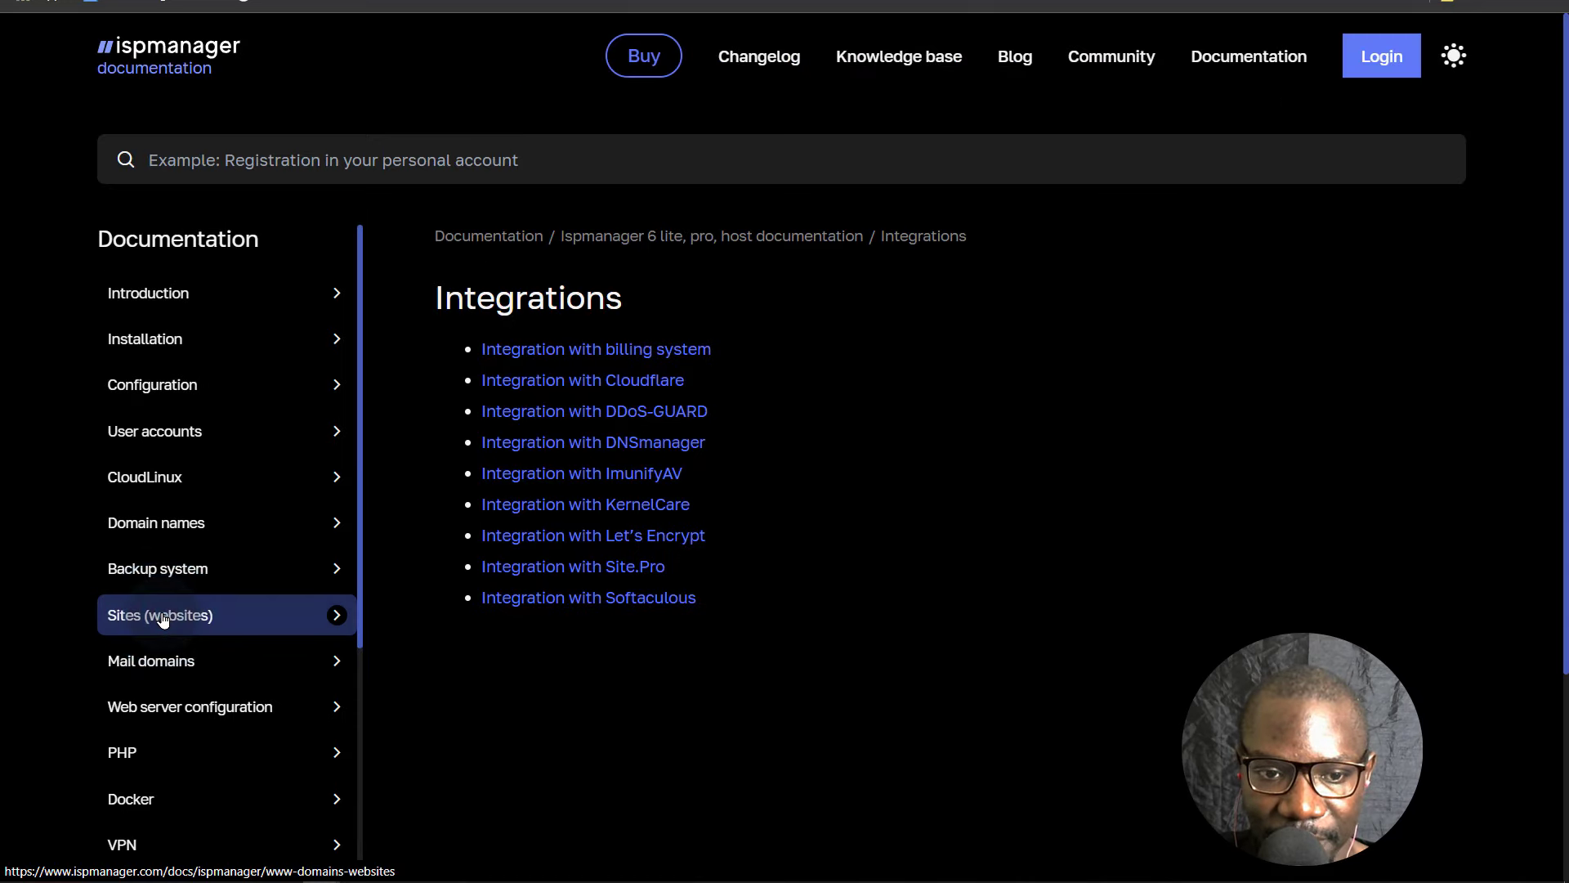
{"action": "scroll", "coordinate": [214, 650], "scroll_direction": "down", "scroll_amount": 8}
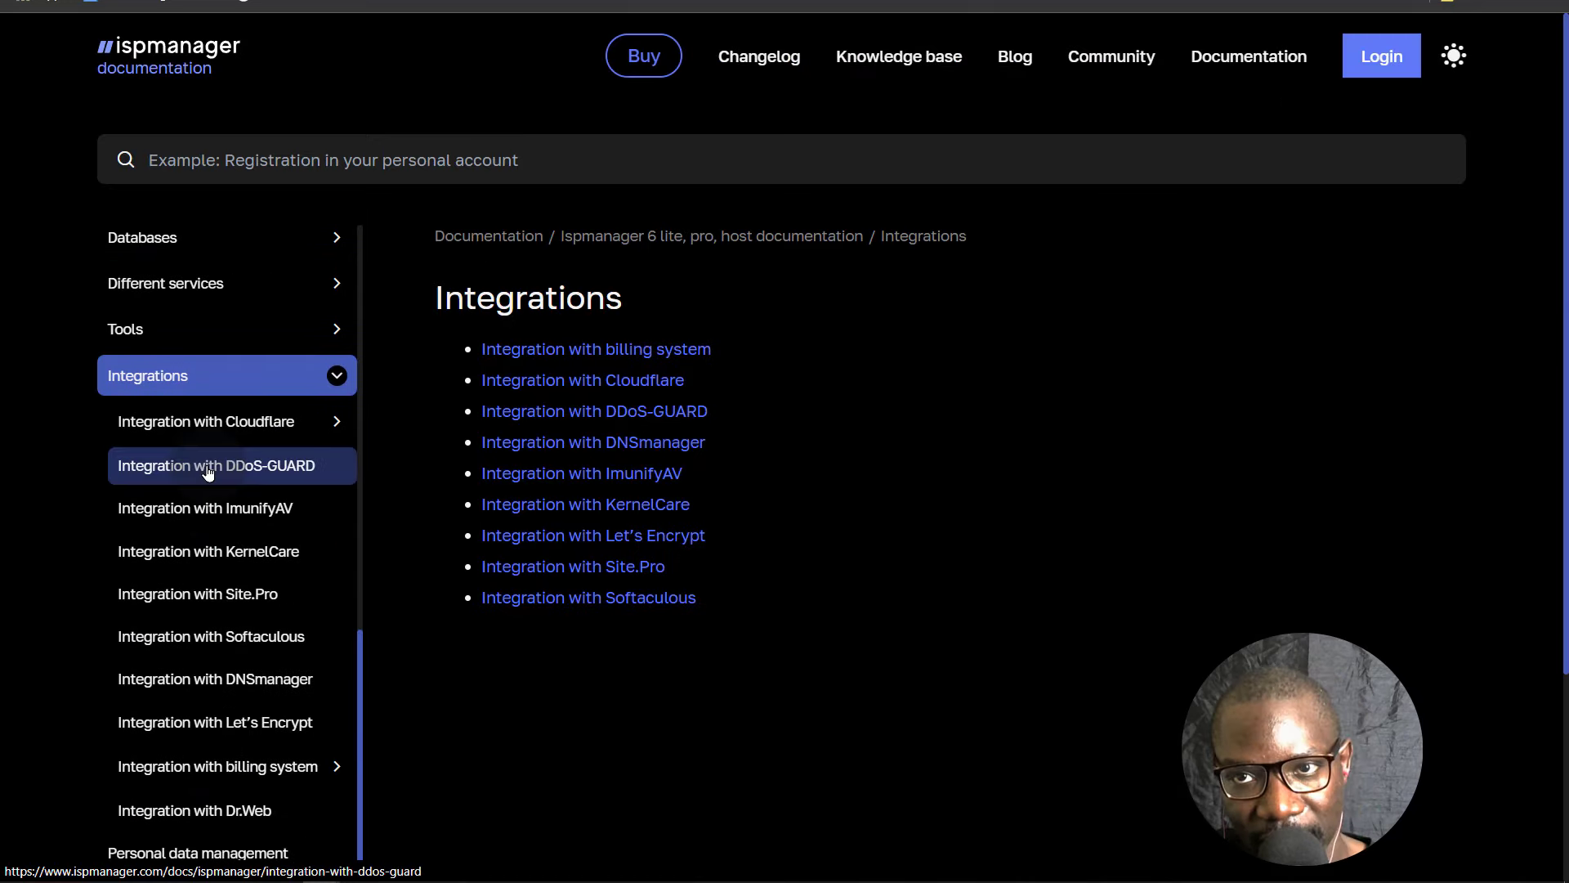
{"action": "scroll", "coordinate": [252, 700], "scroll_direction": "down", "scroll_amount": 1}
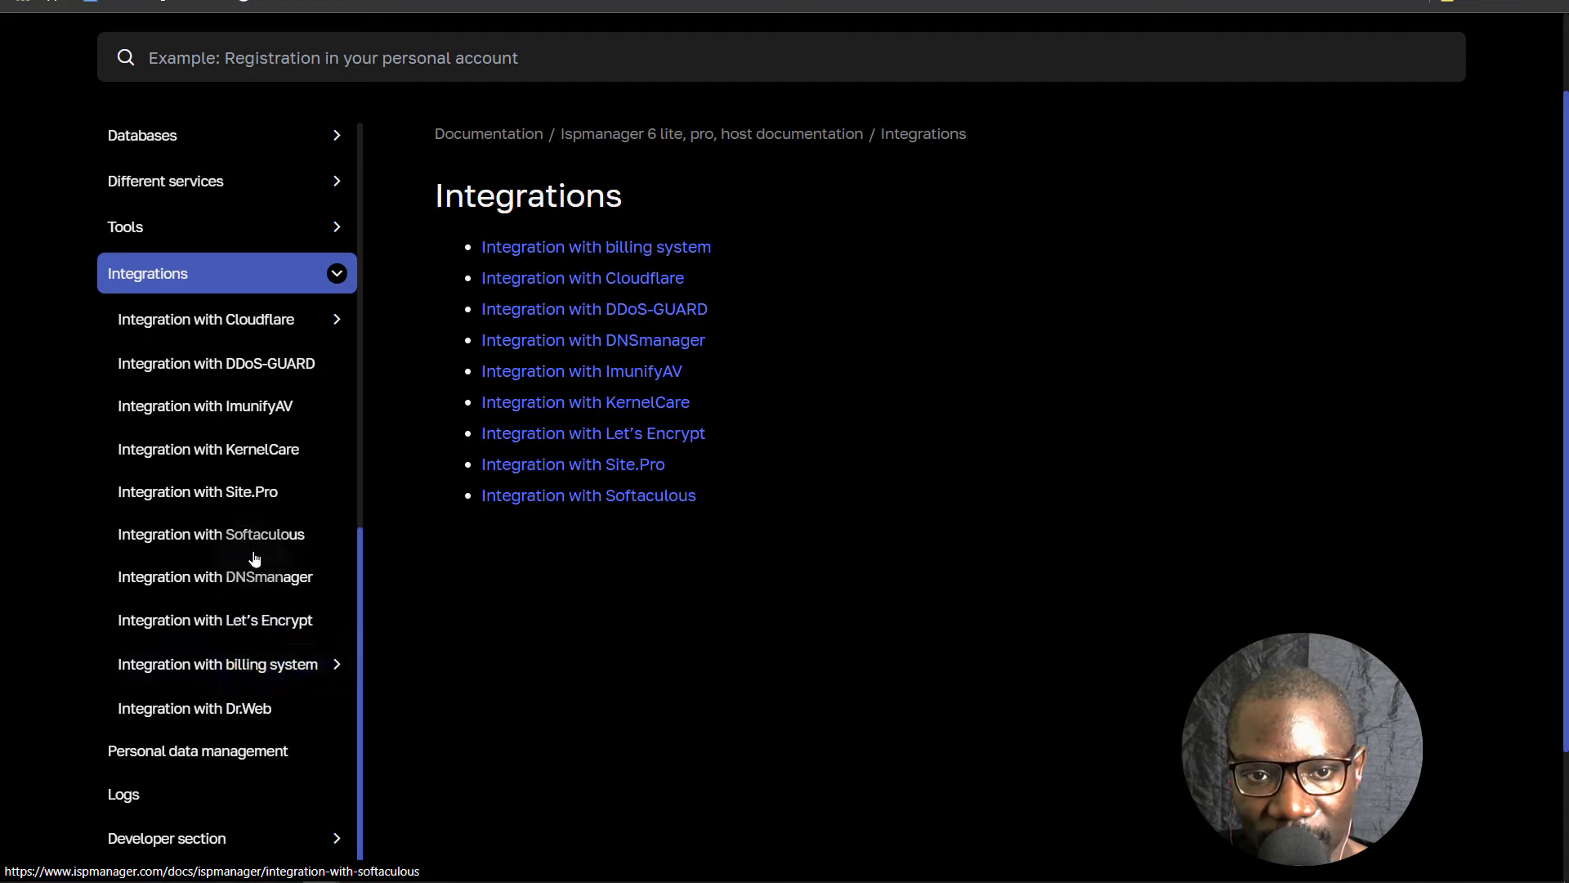
{"action": "scroll", "coordinate": [228, 539], "scroll_direction": "up", "scroll_amount": 3}
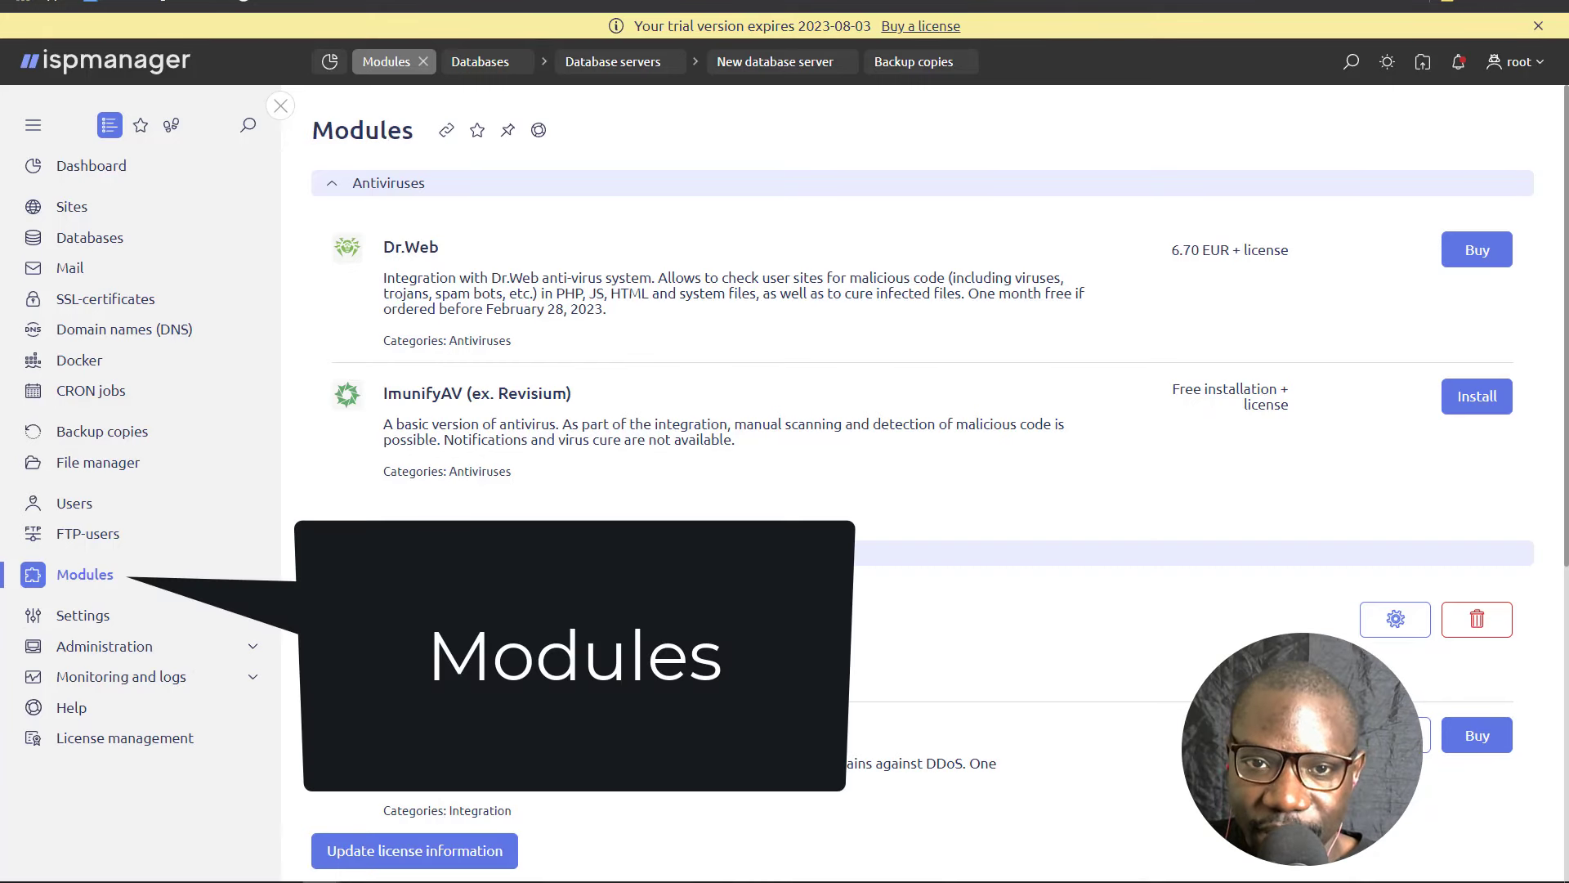
Install the DDoS-GUARD integration module and open its settings page
{"action": "scroll", "coordinate": [603, 409], "scroll_direction": "down", "scroll_amount": 4}
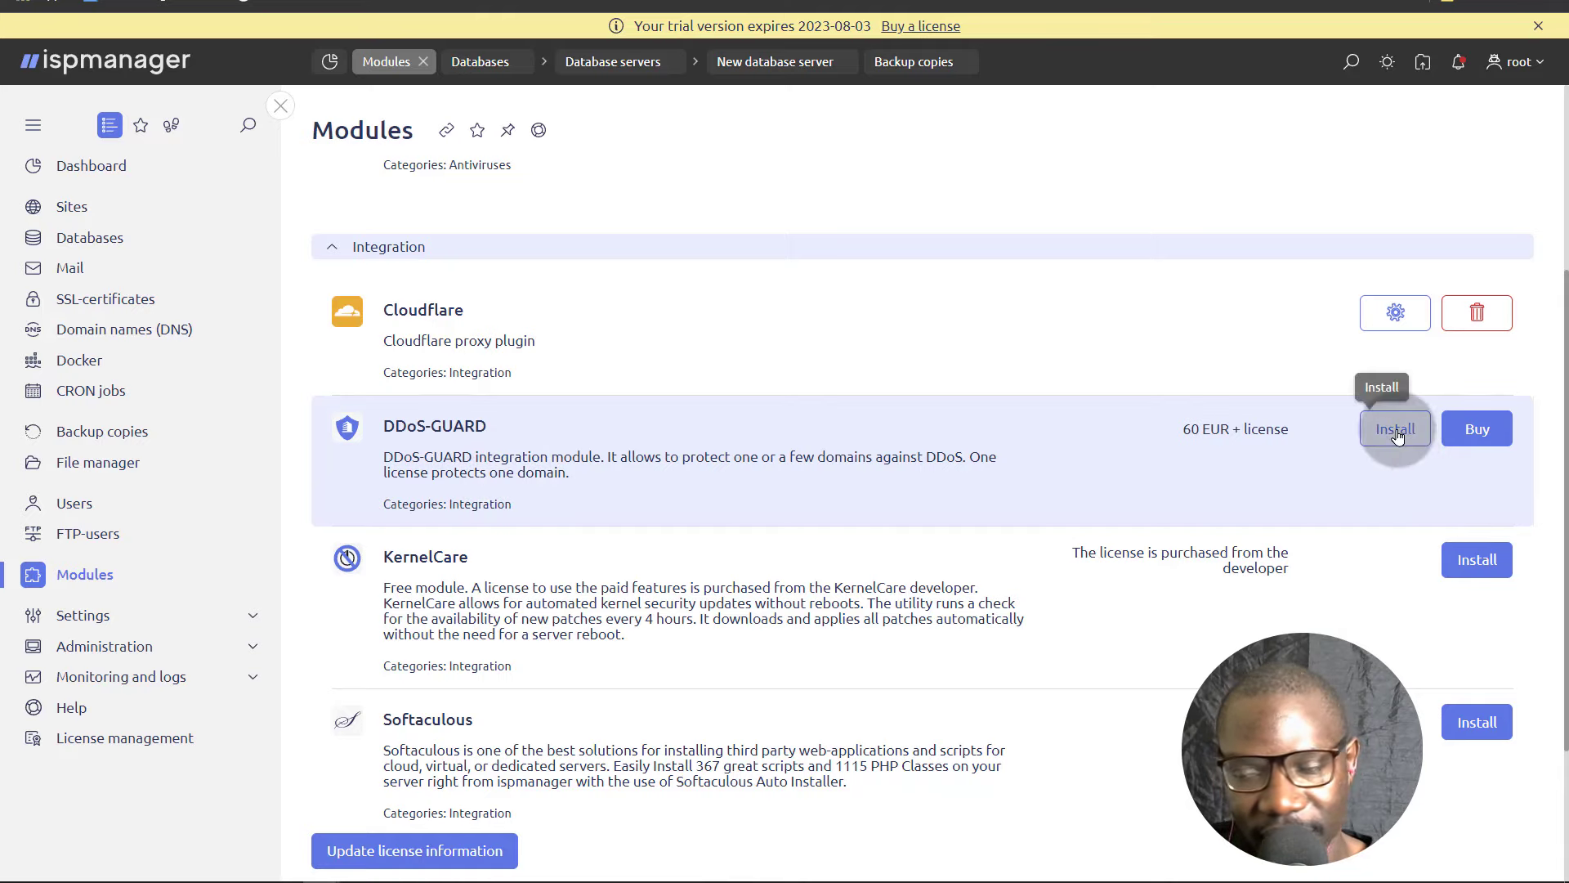
{"action": "left_click", "coordinate": [1396, 430]}
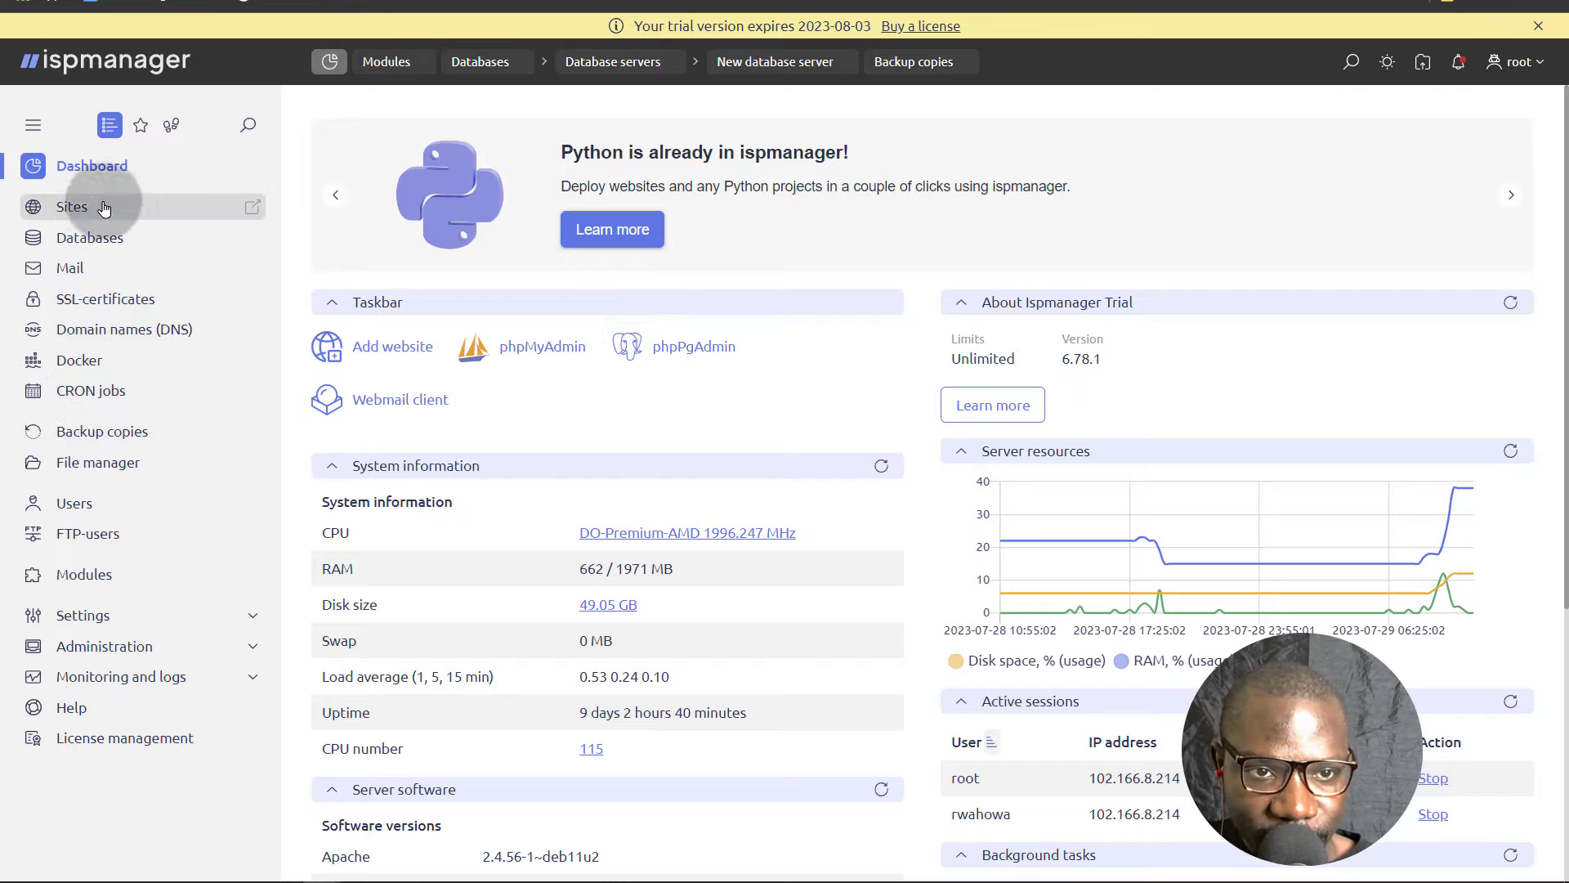
{"action": "left_click", "coordinate": [94, 574]}
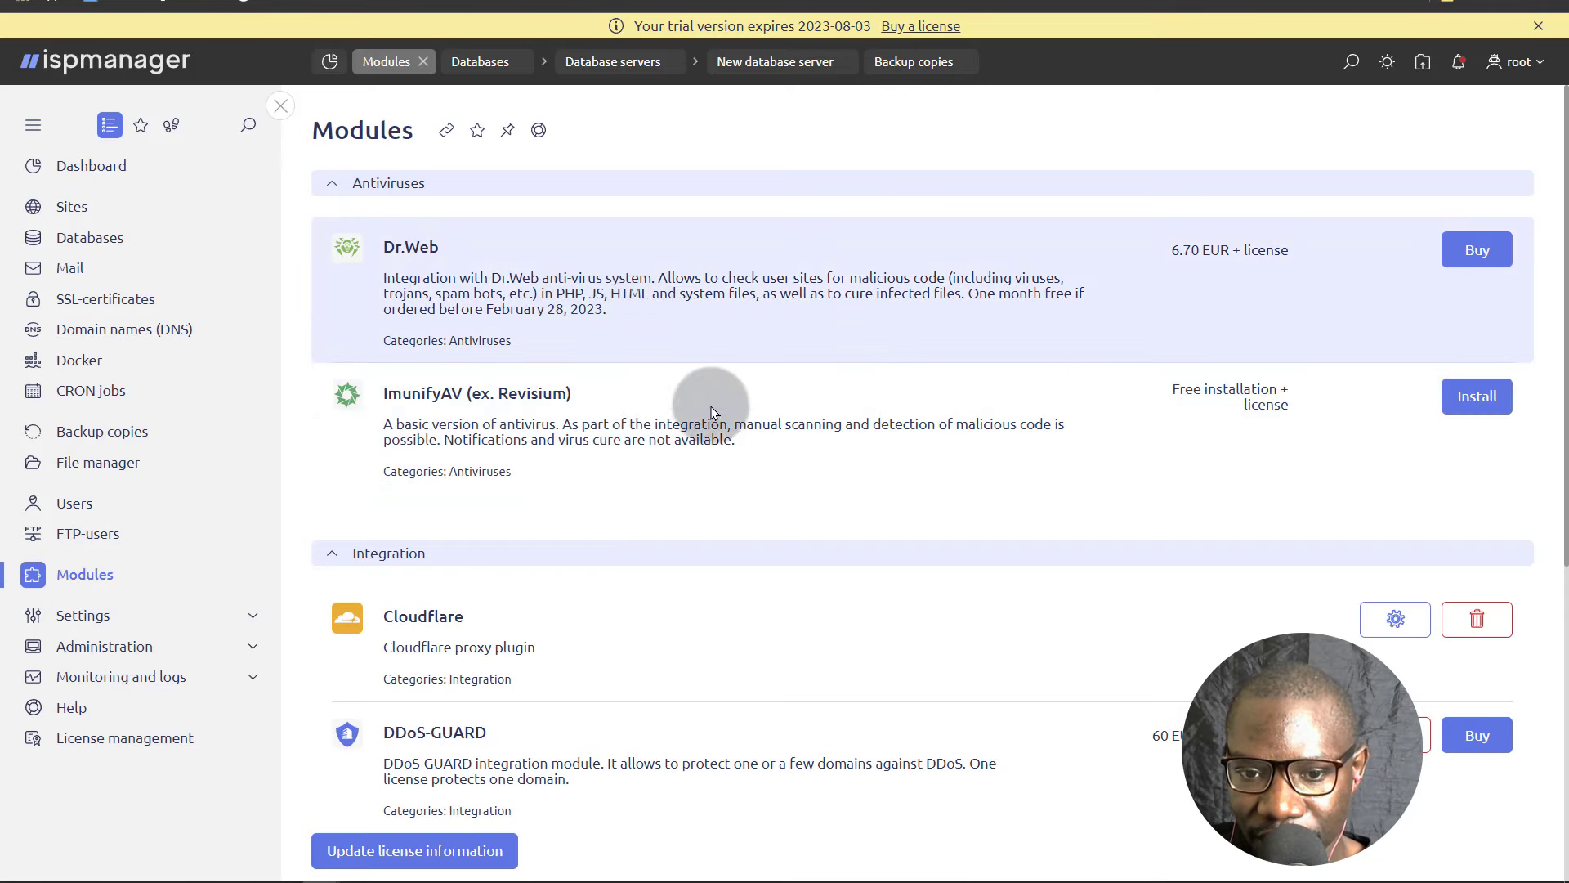
{"action": "scroll", "coordinate": [693, 594], "scroll_direction": "down", "scroll_amount": 2}
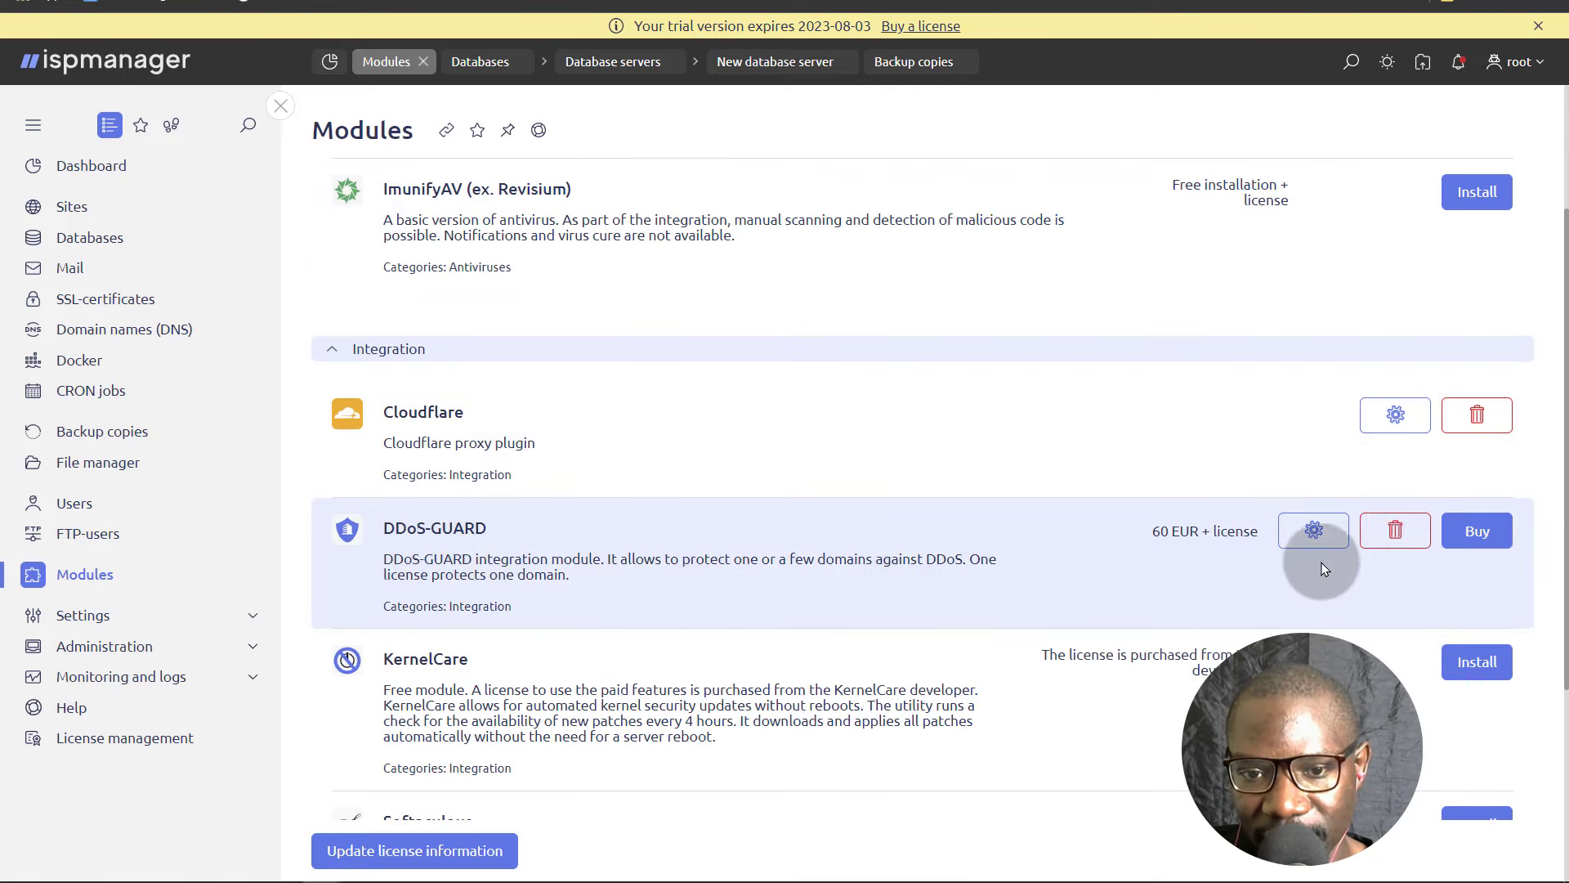
{"action": "left_click", "coordinate": [1314, 532]}
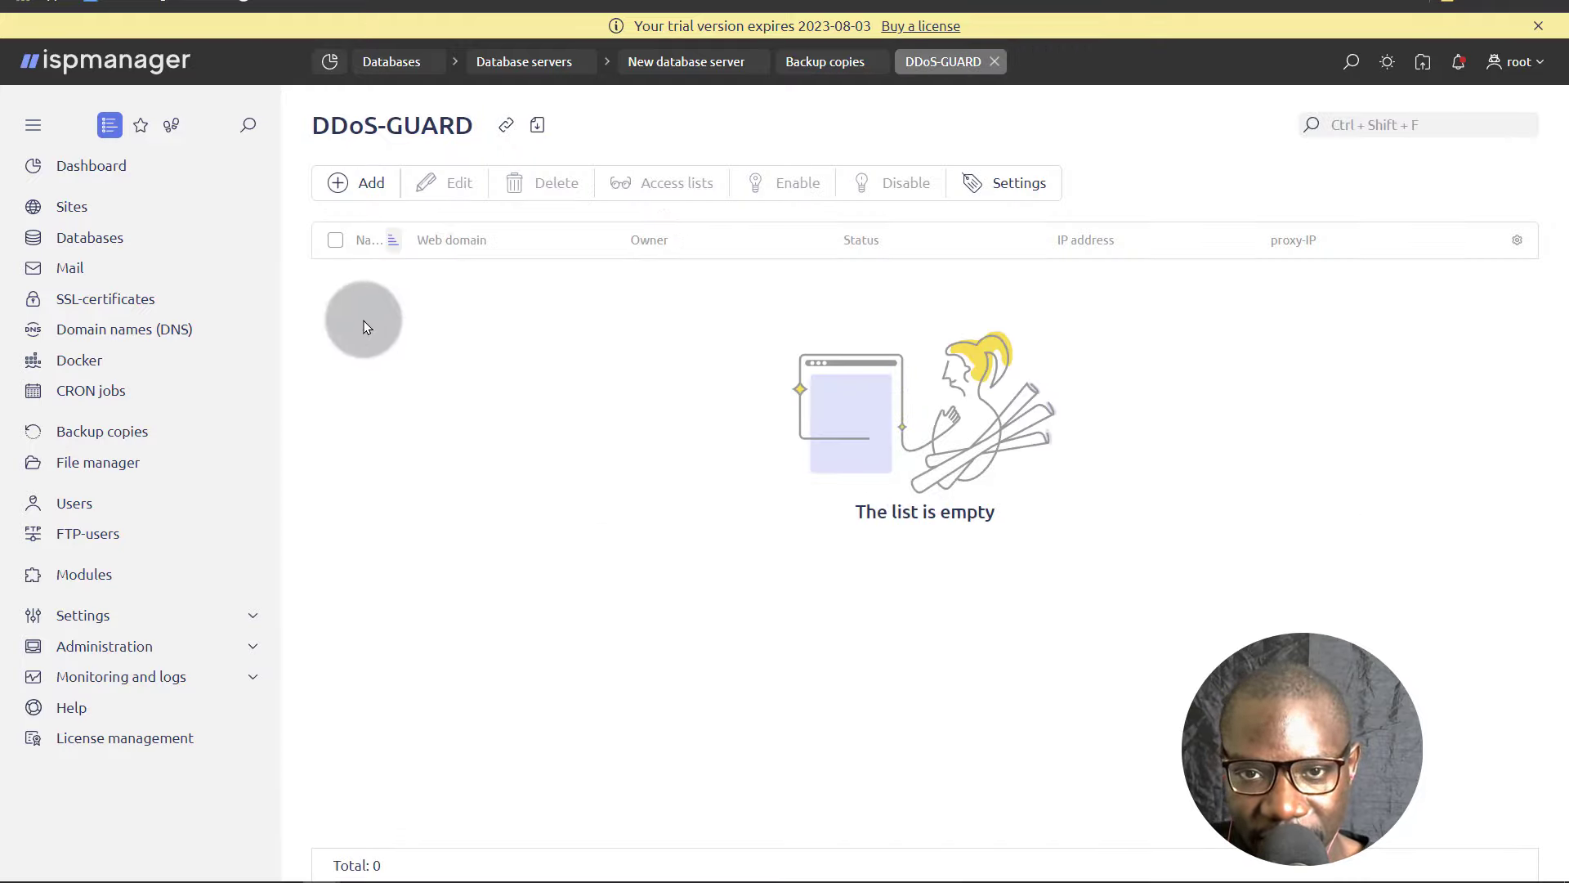
{"action": "left_click", "coordinate": [357, 187]}
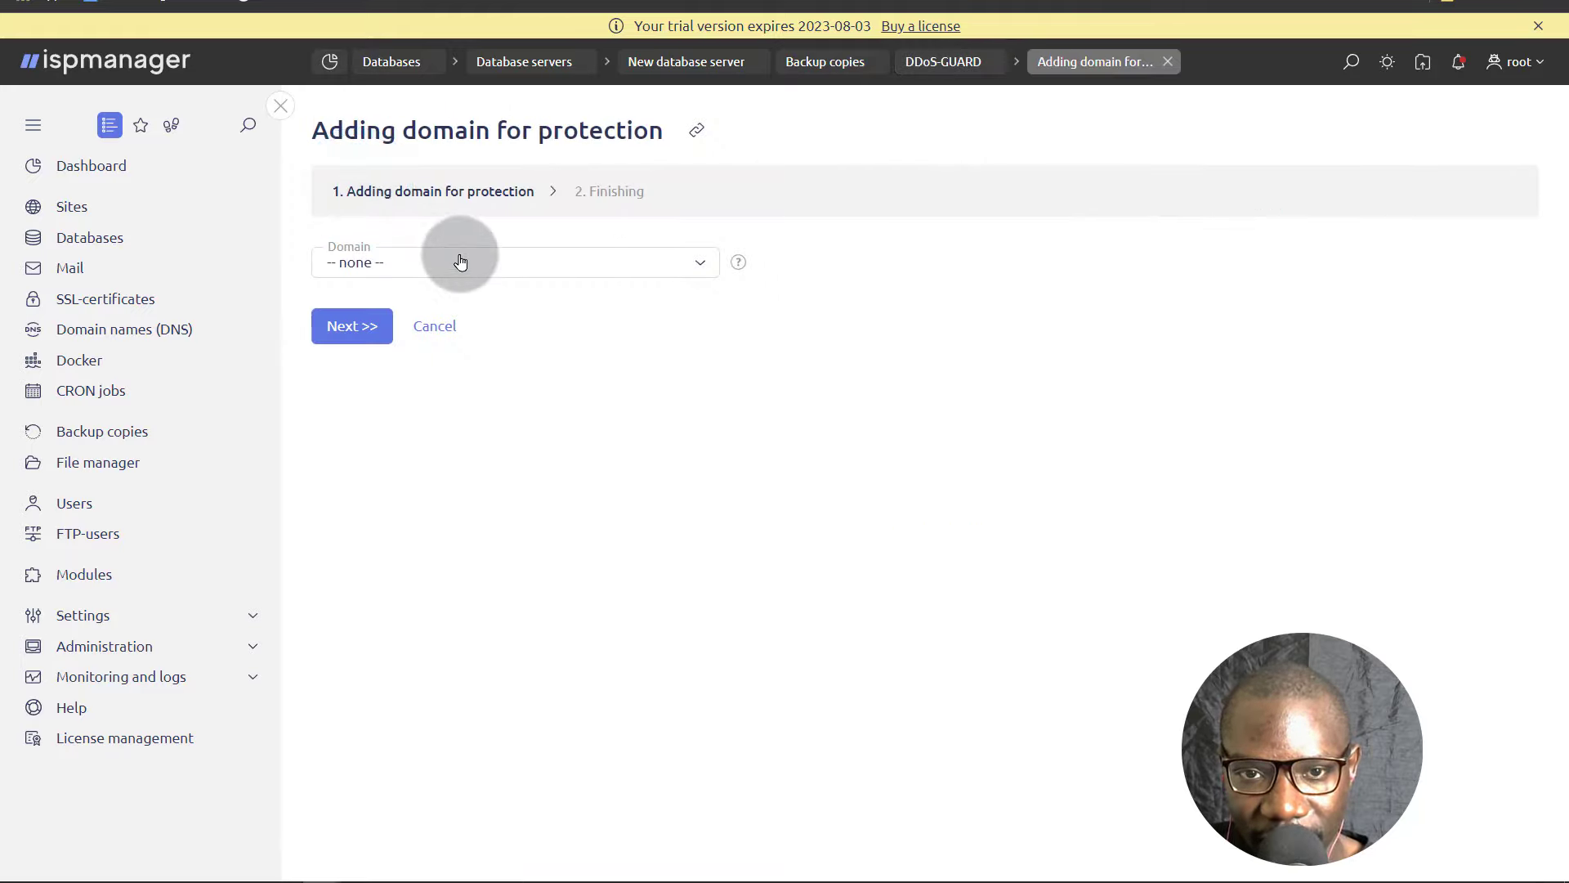
{"action": "left_click", "coordinate": [460, 261]}
{"action": "left_click", "coordinate": [338, 309]}
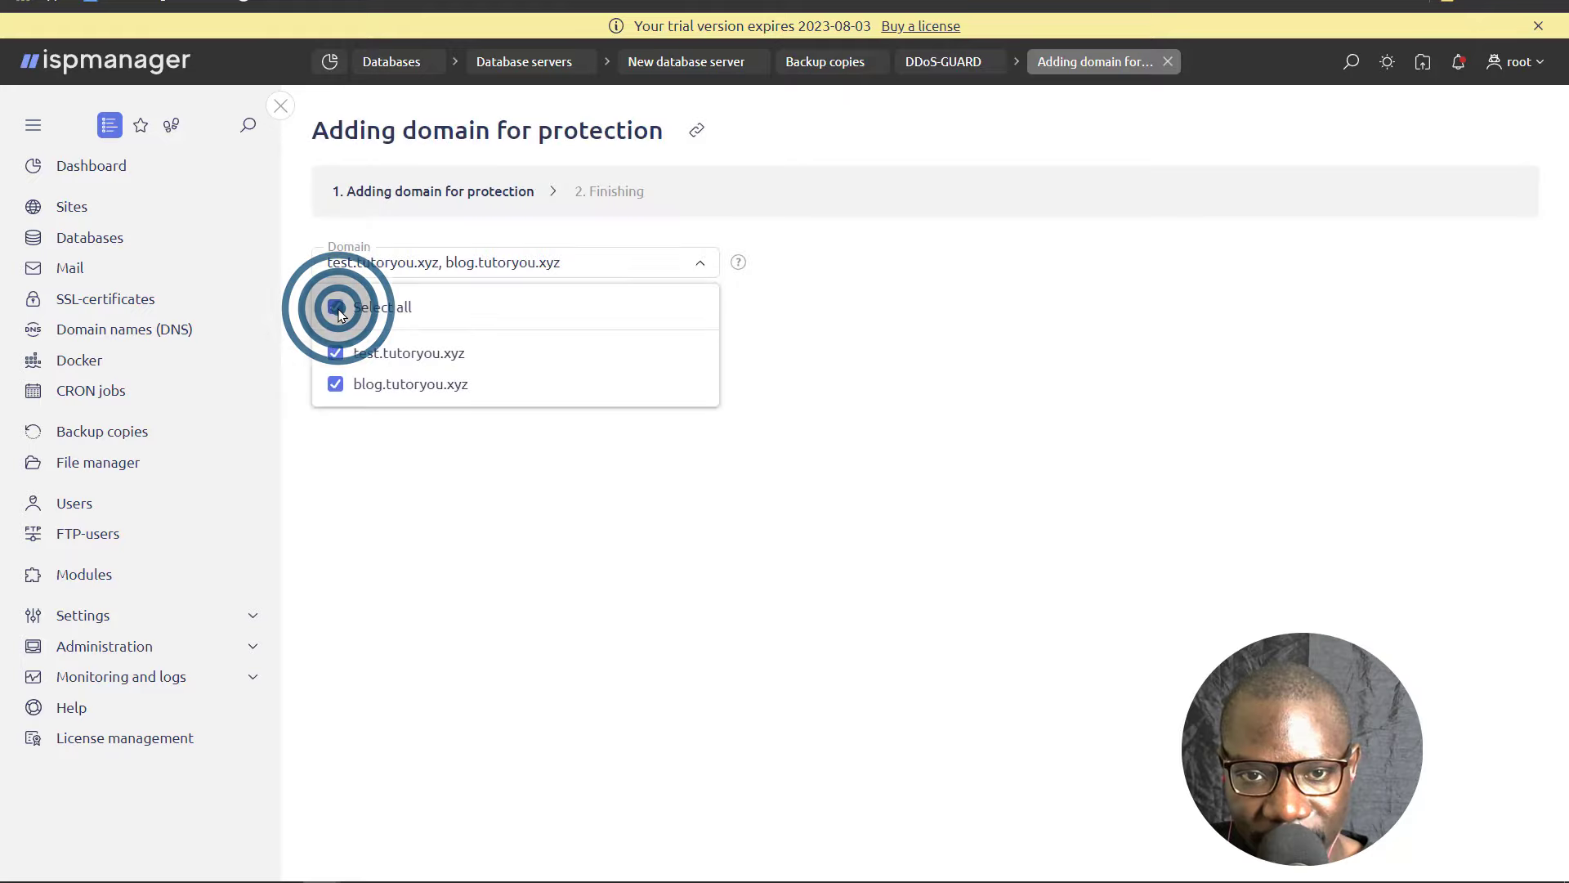
{"action": "left_click", "coordinate": [337, 309]}
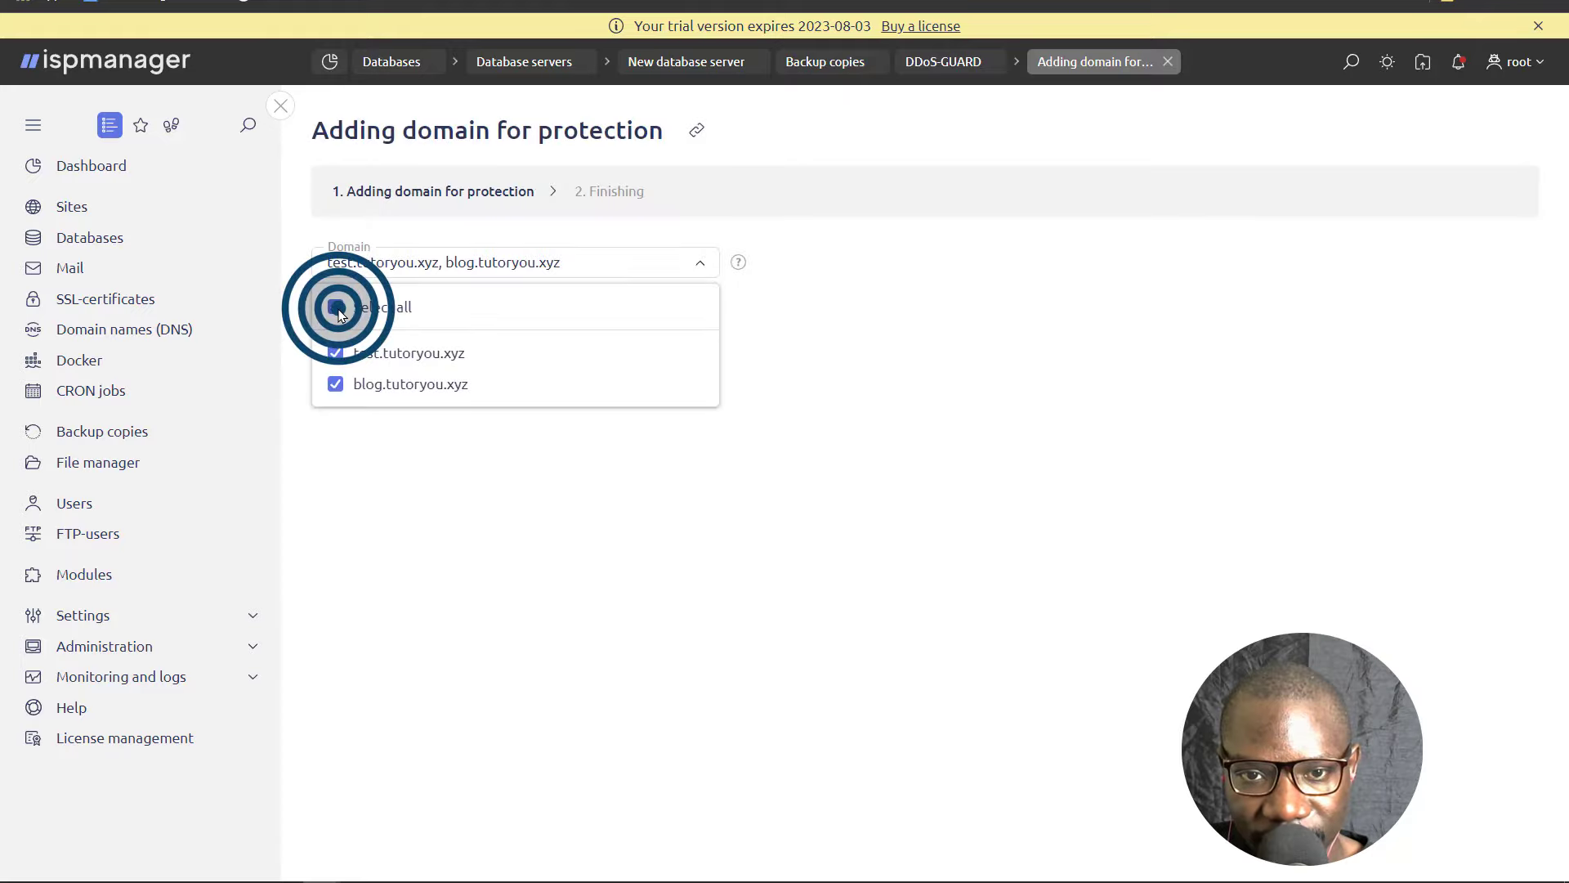
{"action": "left_click", "coordinate": [456, 482]}
{"action": "left_click", "coordinate": [437, 327]}
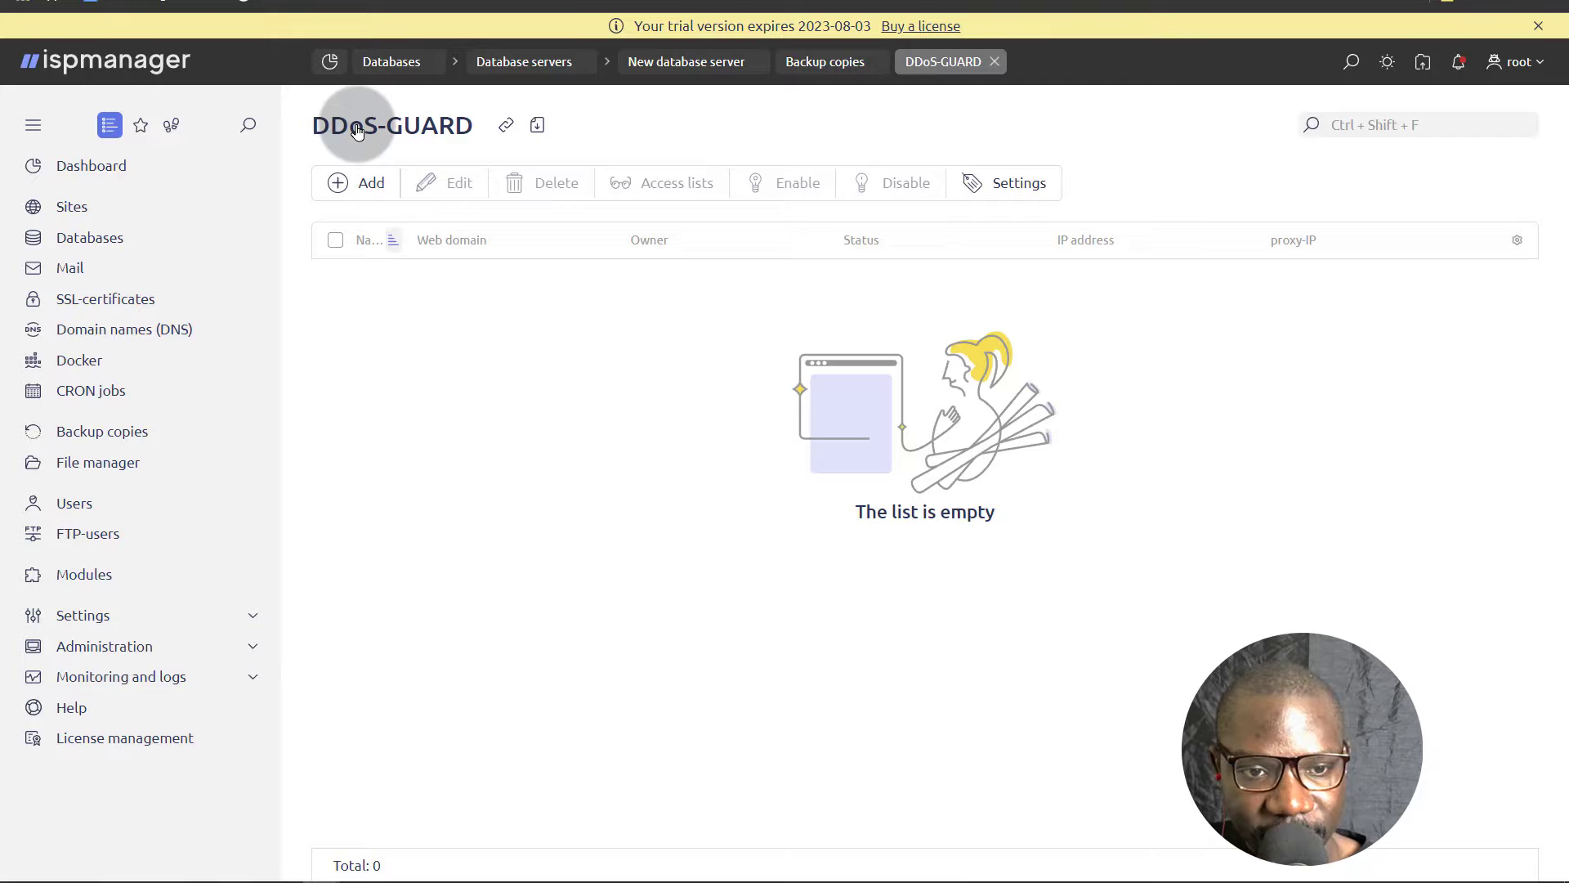
Try to add the domains test.tutoryou.xyz and blog.tutoryou.xyz to DDoS-GUARD protection, and close the plugin purchase form
{"action": "left_click", "coordinate": [357, 185]}
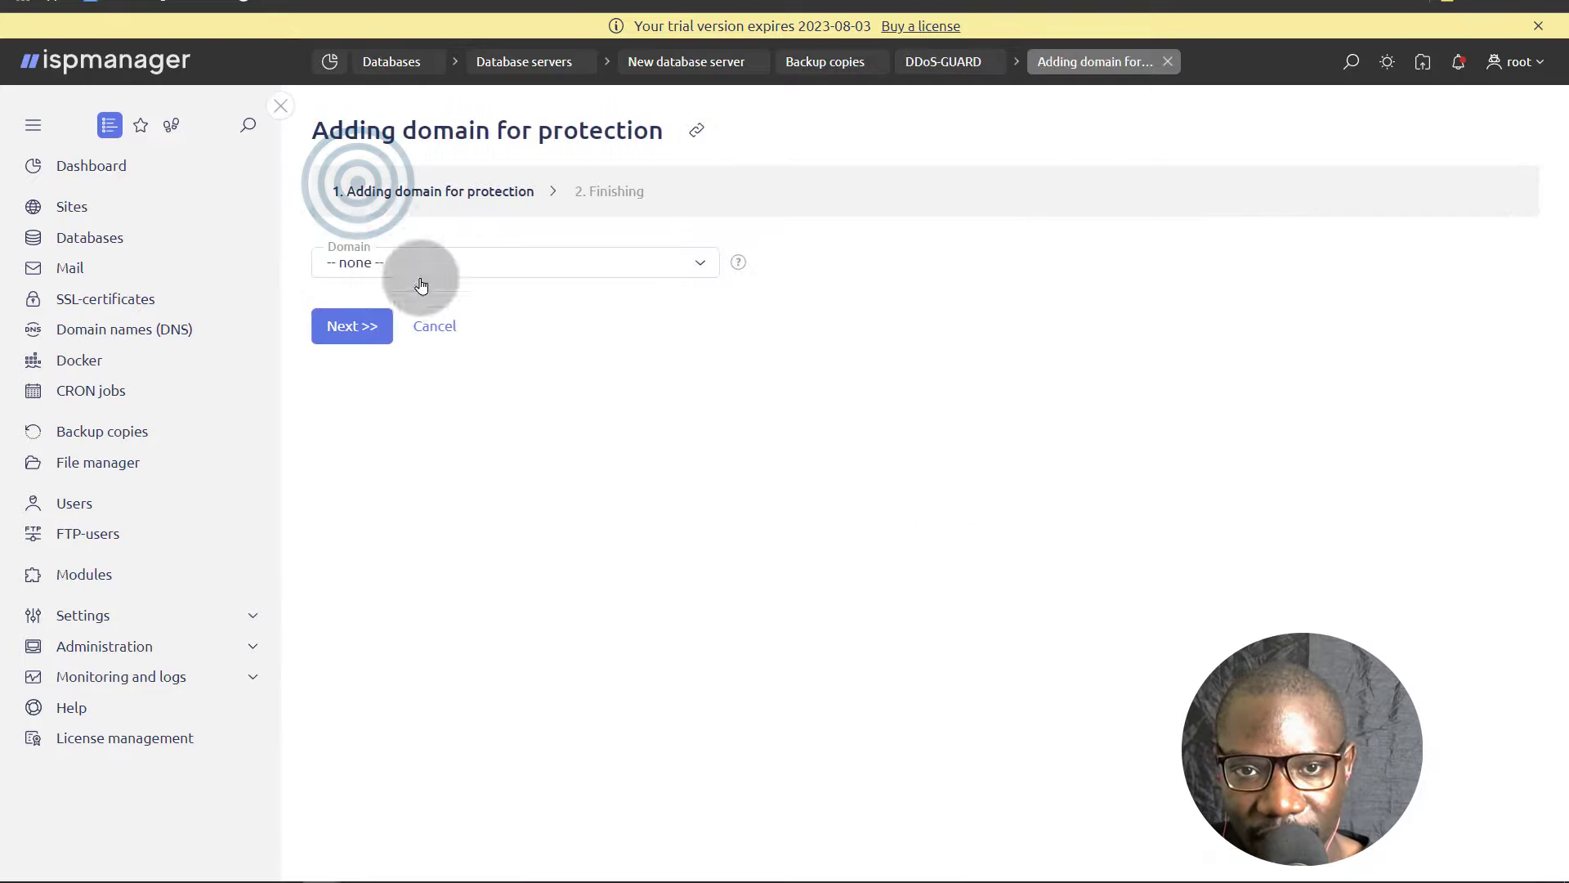
{"action": "left_click", "coordinate": [398, 259]}
{"action": "left_click", "coordinate": [336, 306]}
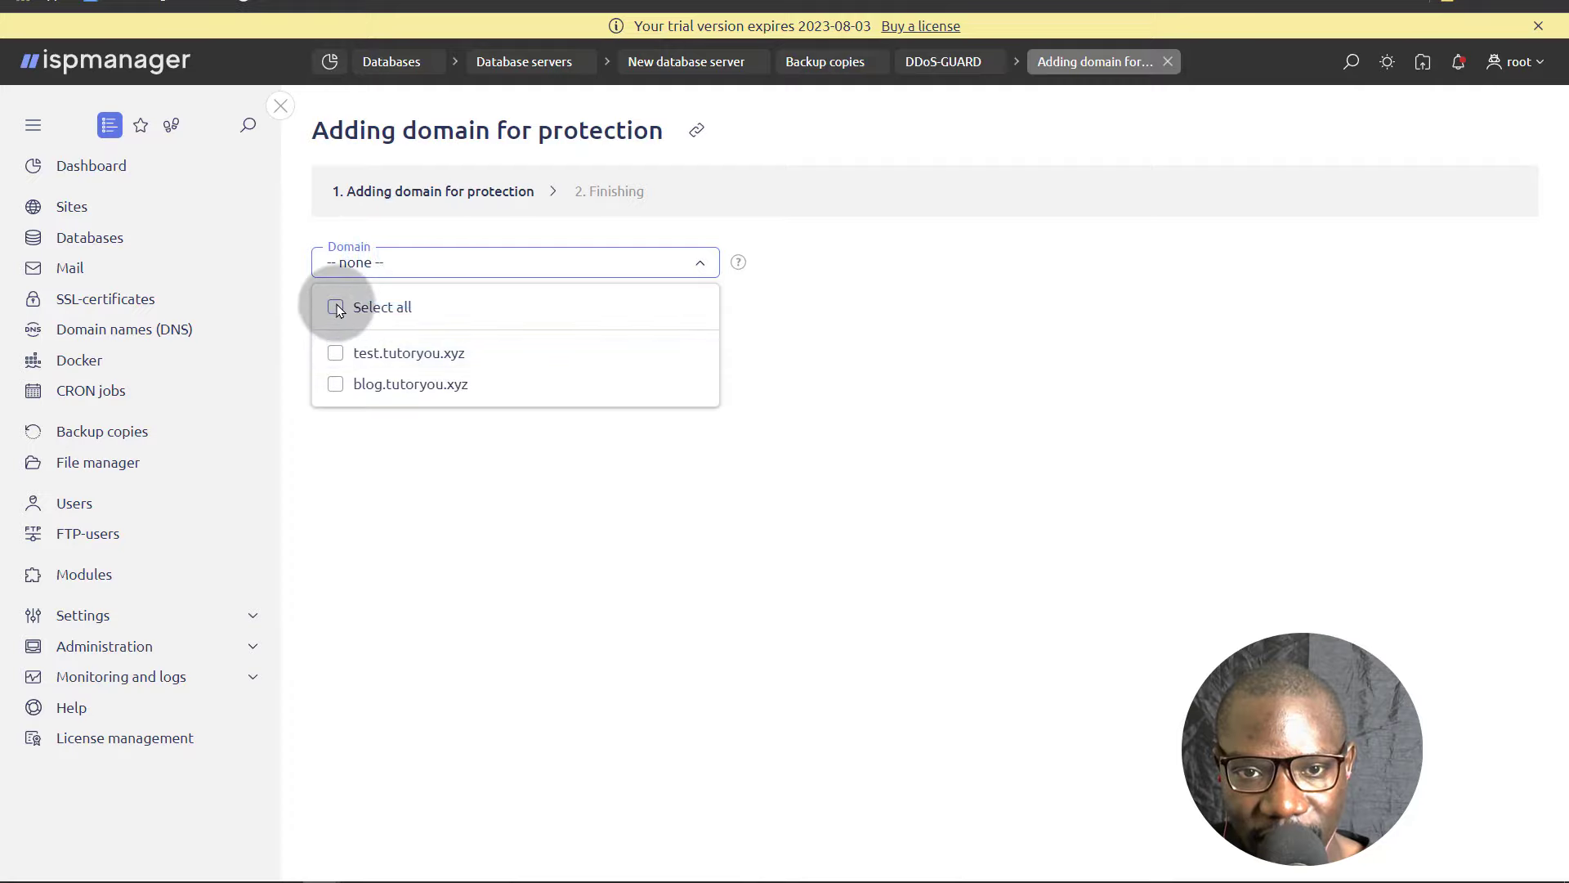
{"action": "left_click", "coordinate": [481, 499]}
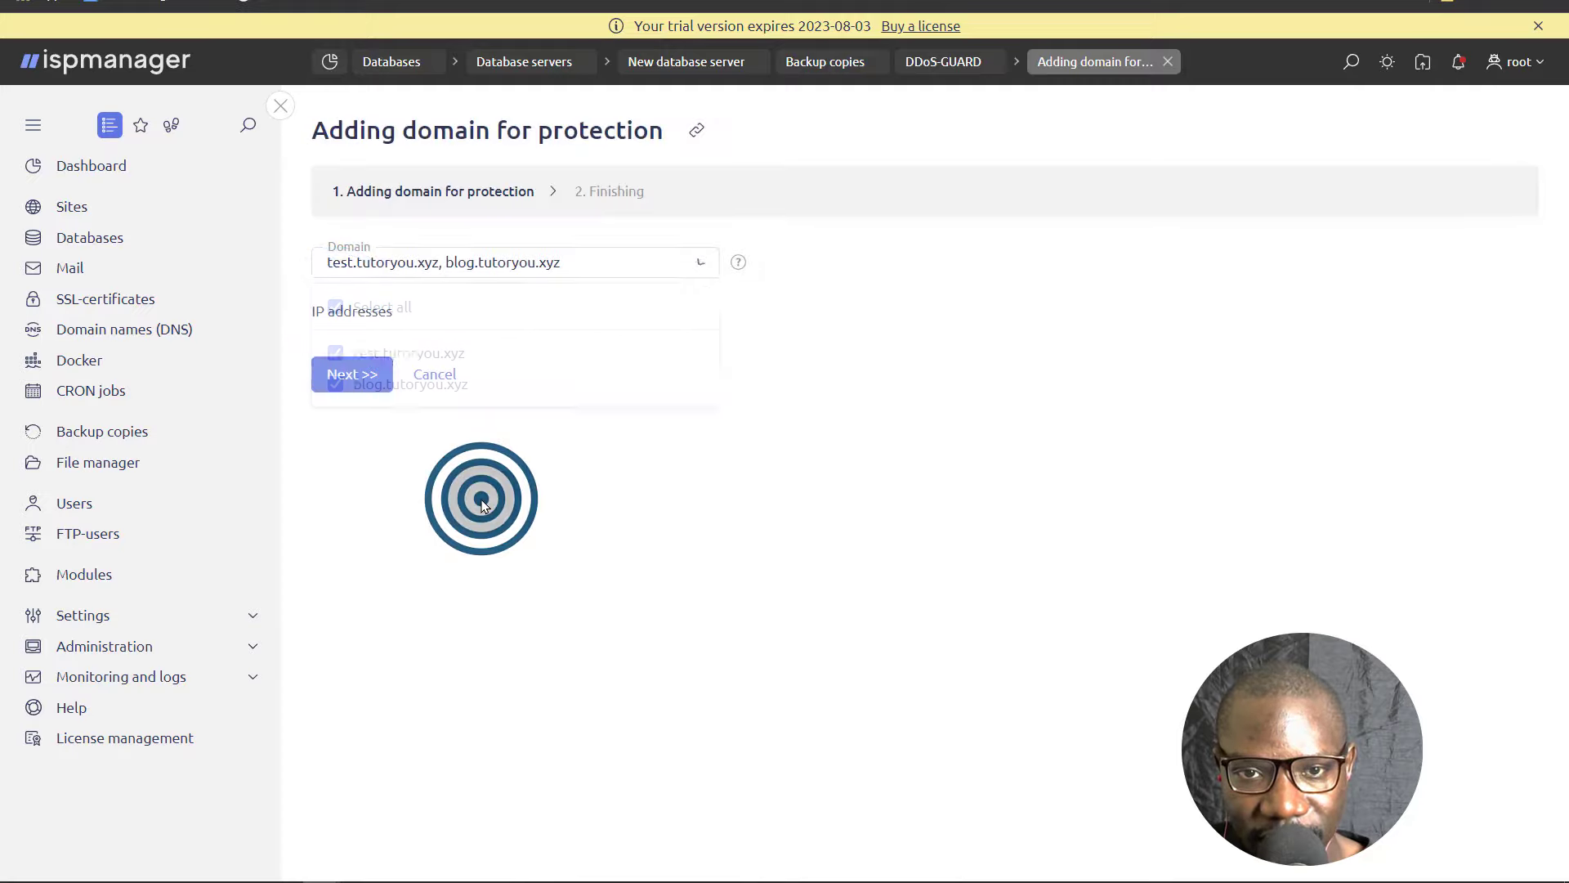
{"action": "left_click", "coordinate": [351, 370]}
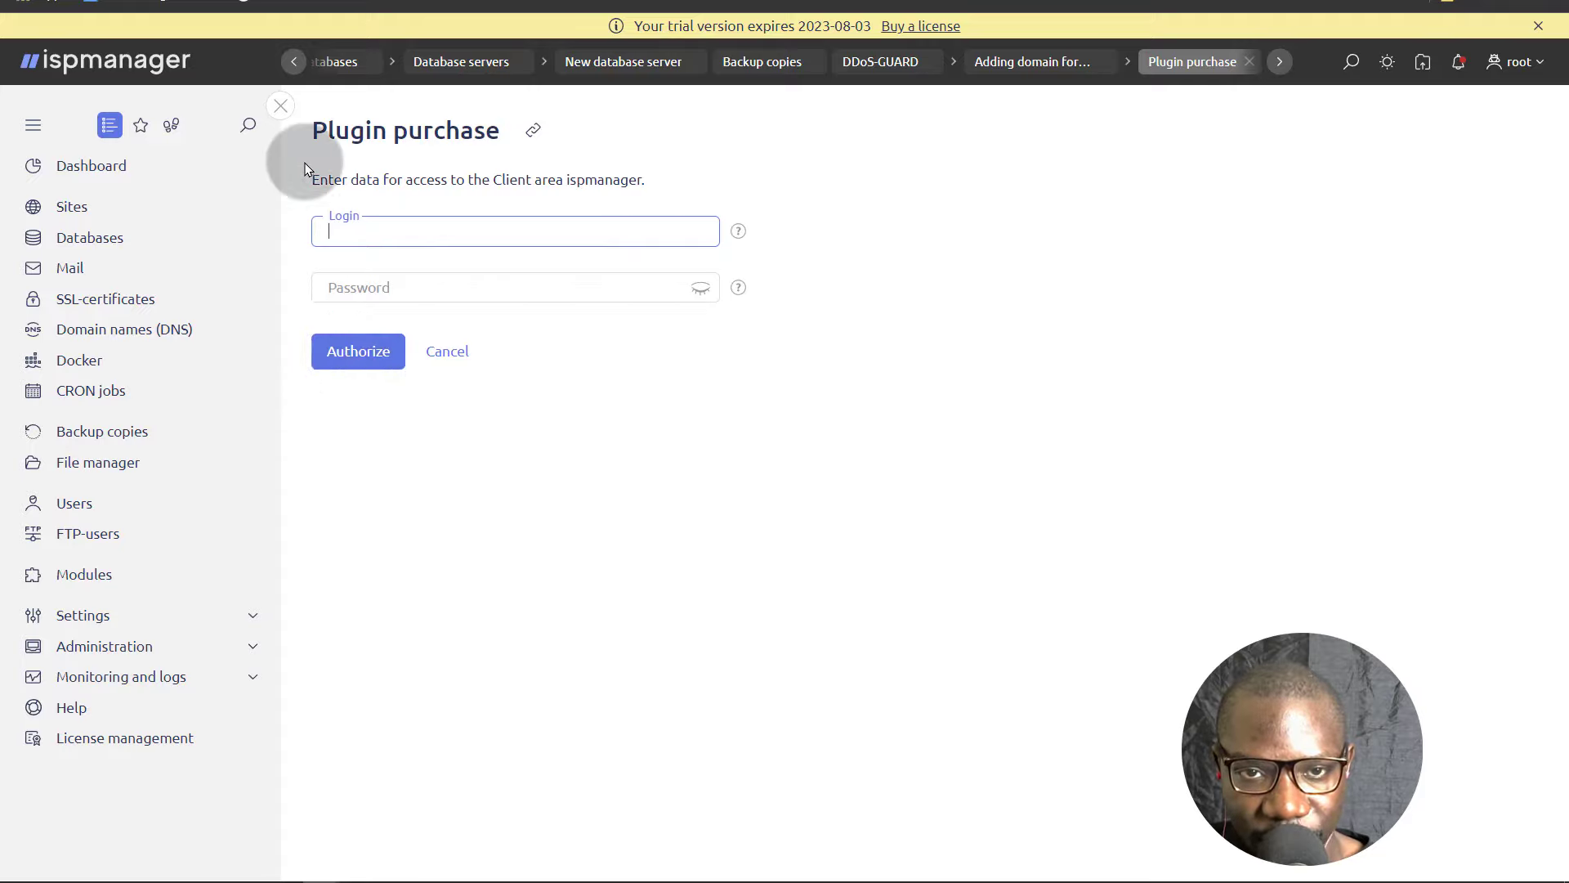
{"action": "left_click", "coordinate": [283, 105]}
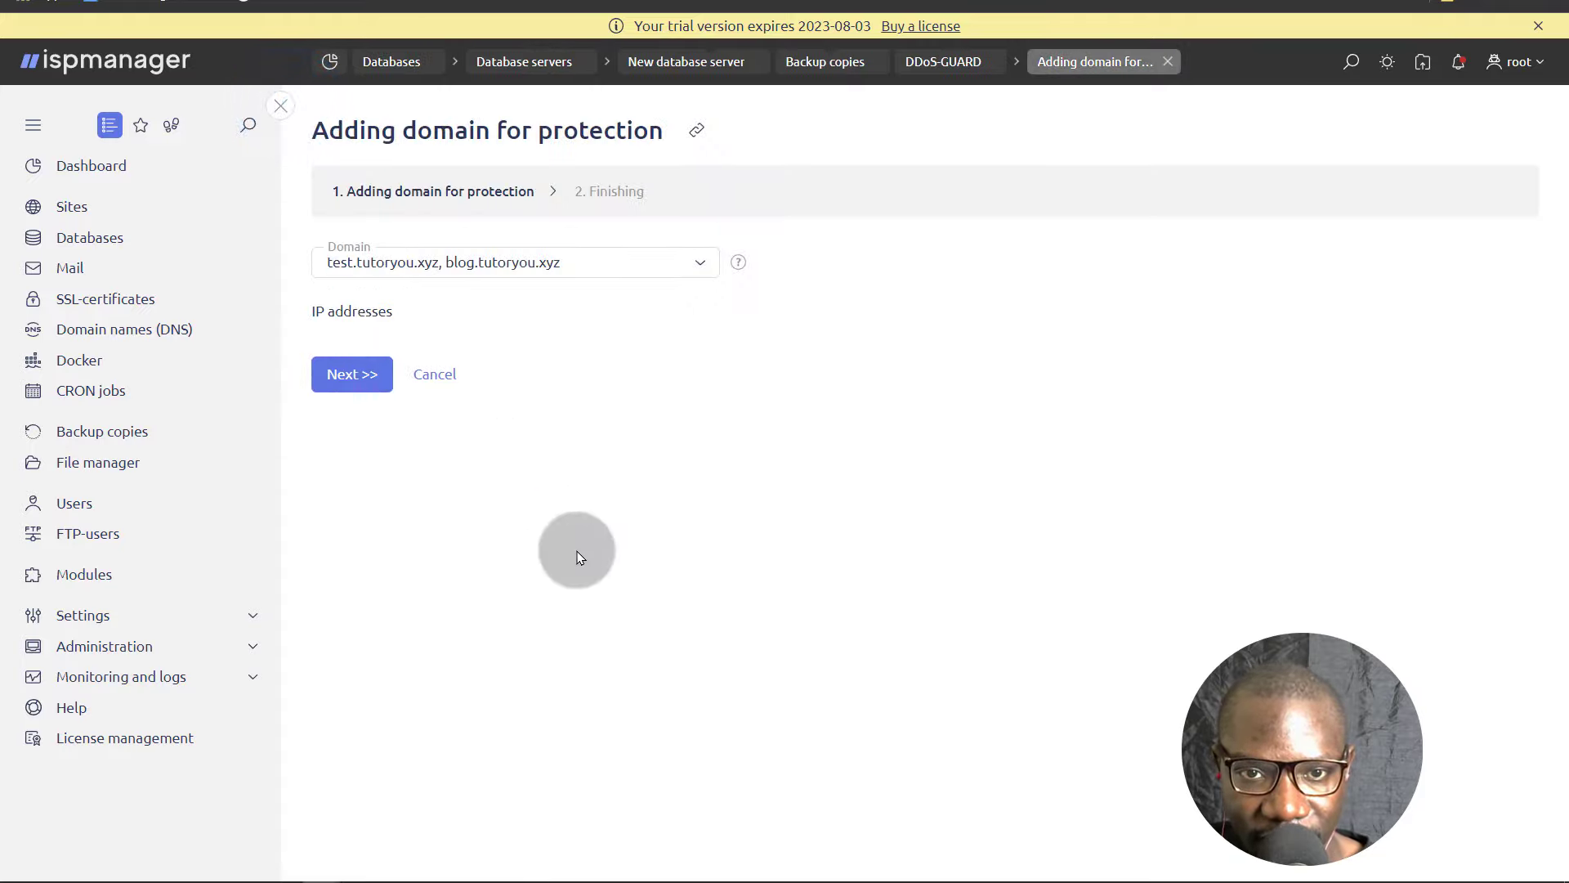
Install the KernelCare integration module from the list of modules
{"action": "left_click", "coordinate": [82, 575]}
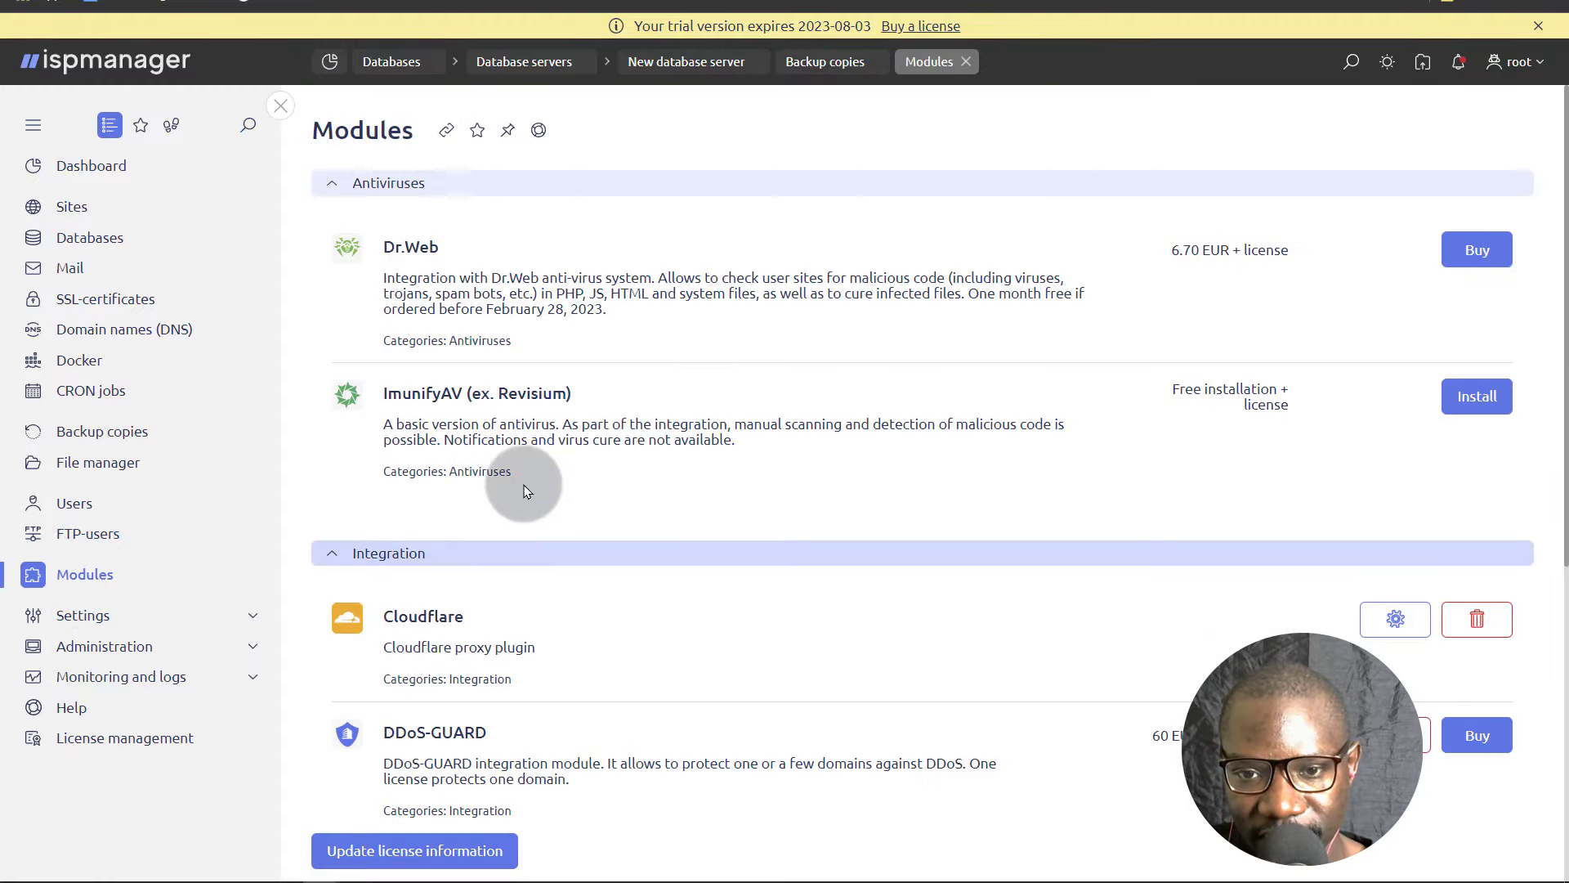
{"action": "scroll", "coordinate": [490, 433], "scroll_direction": "down", "scroll_amount": 3}
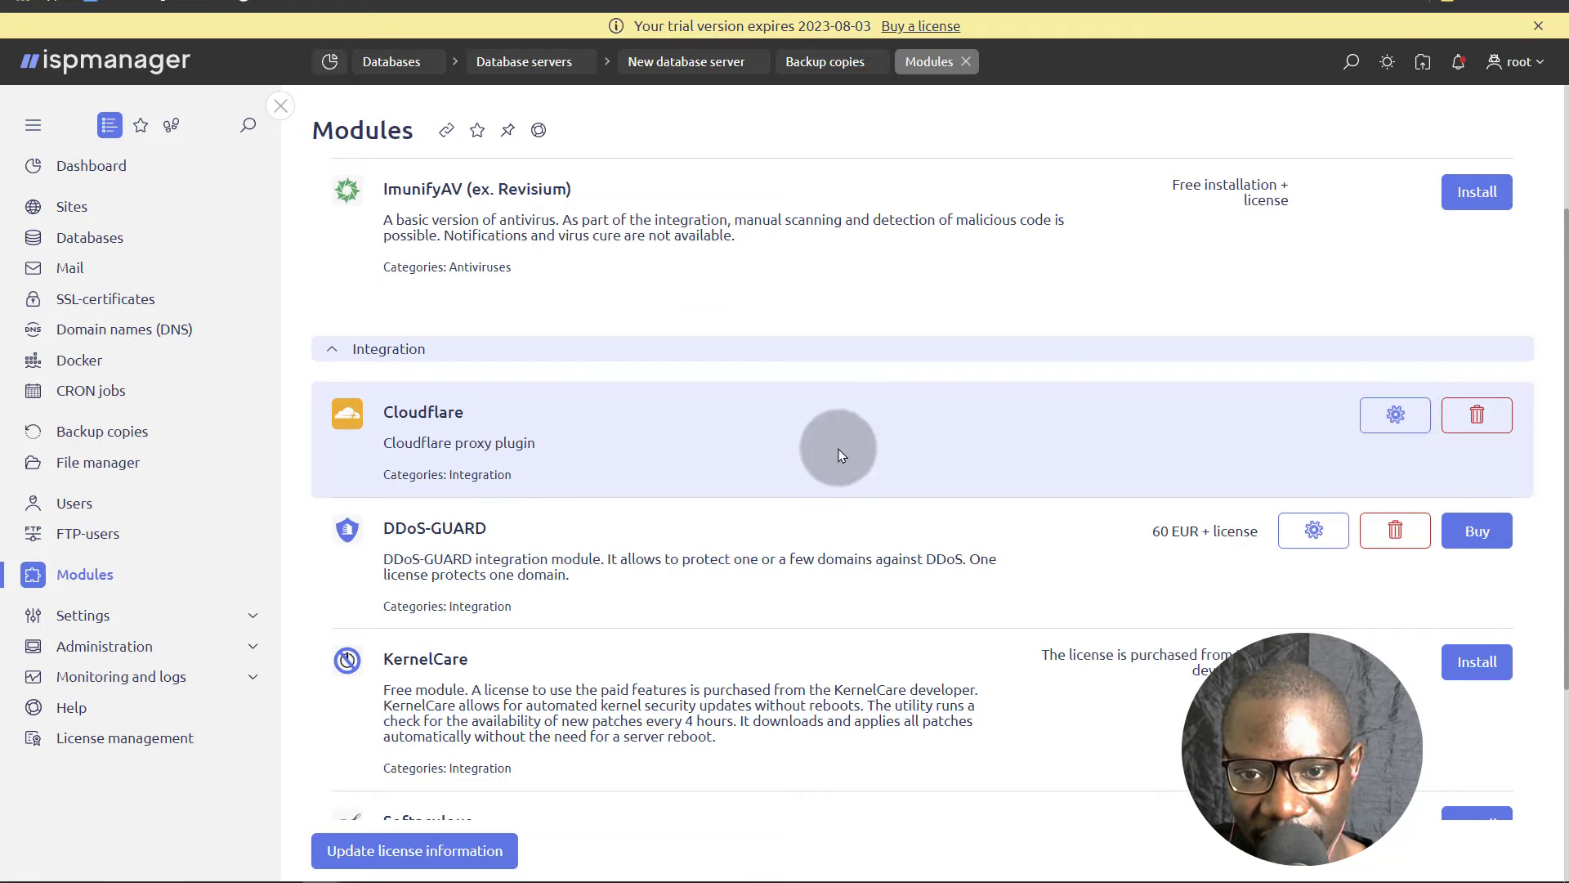
{"action": "scroll", "coordinate": [482, 348], "scroll_direction": "down", "scroll_amount": 3}
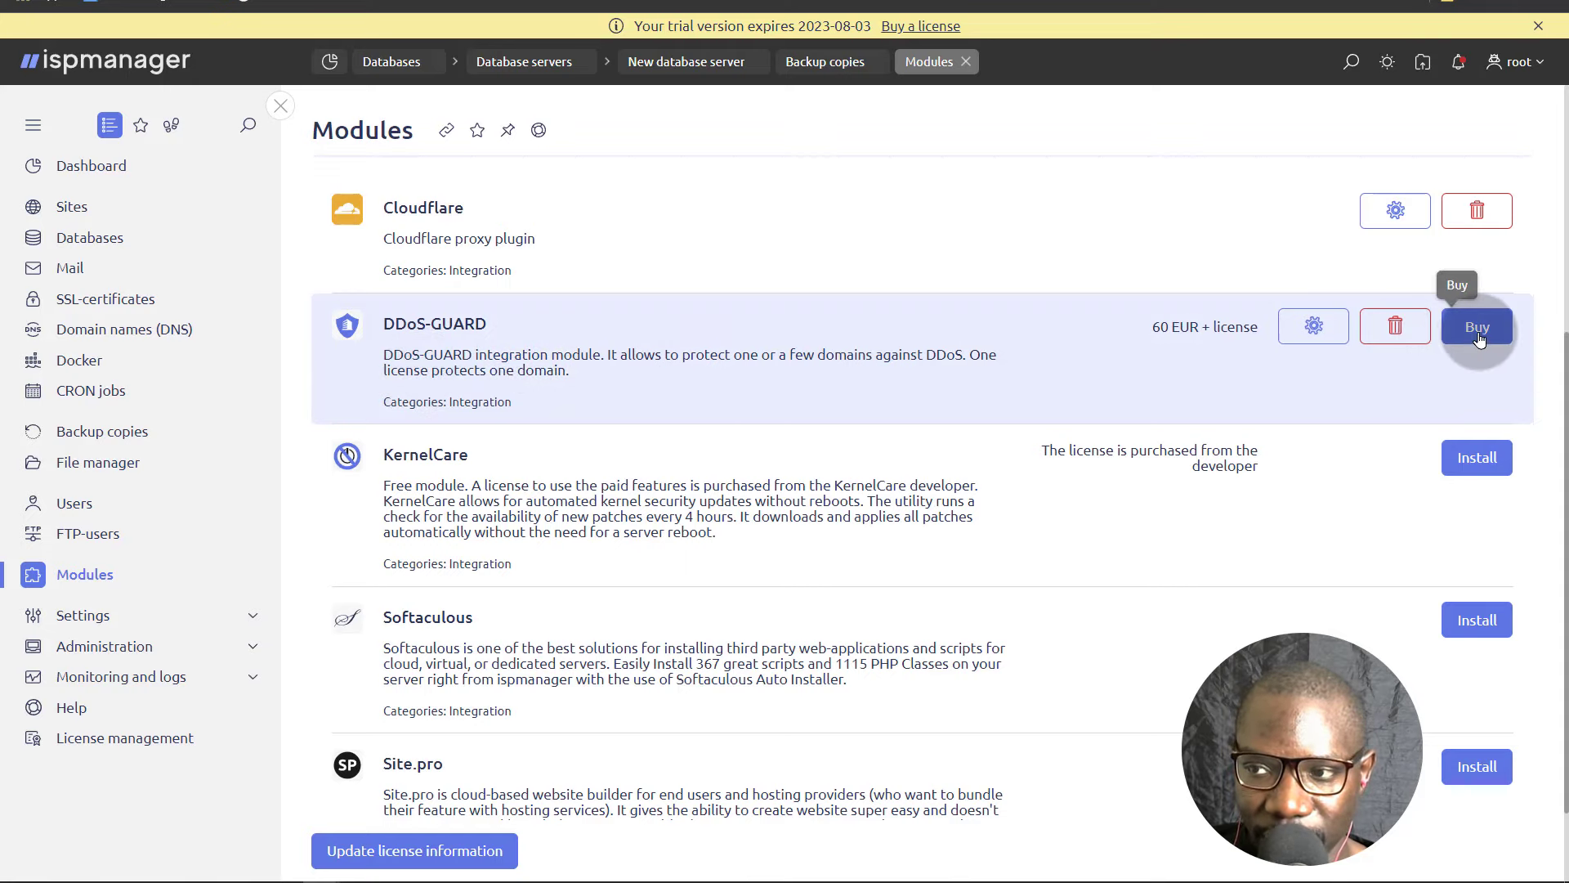
{"action": "scroll", "coordinate": [572, 408], "scroll_direction": "down", "scroll_amount": 2}
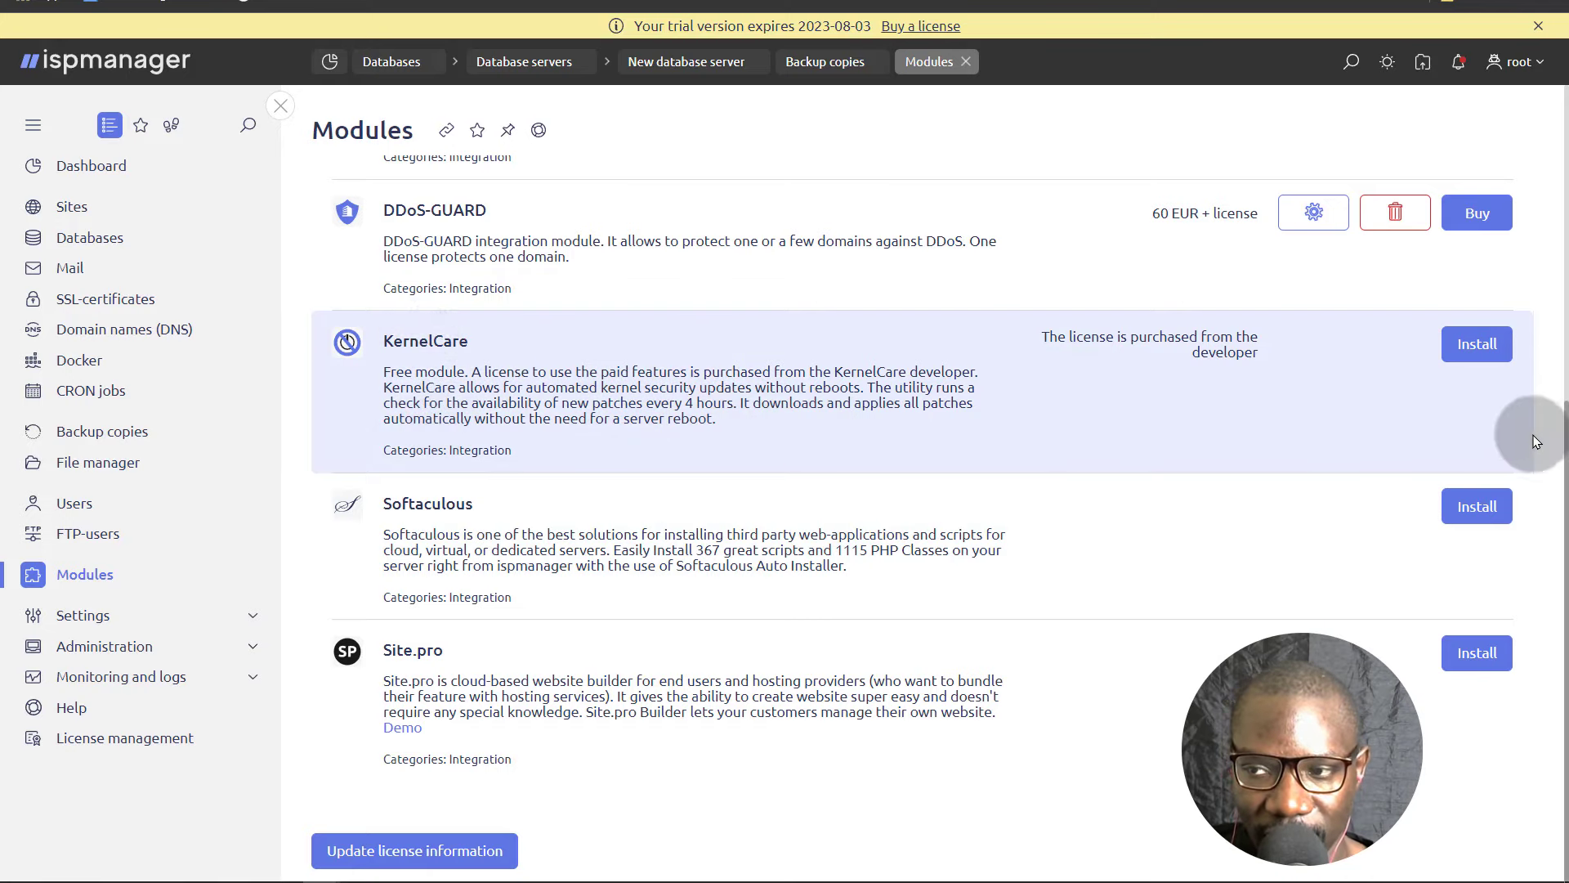
{"action": "left_click", "coordinate": [1468, 347]}
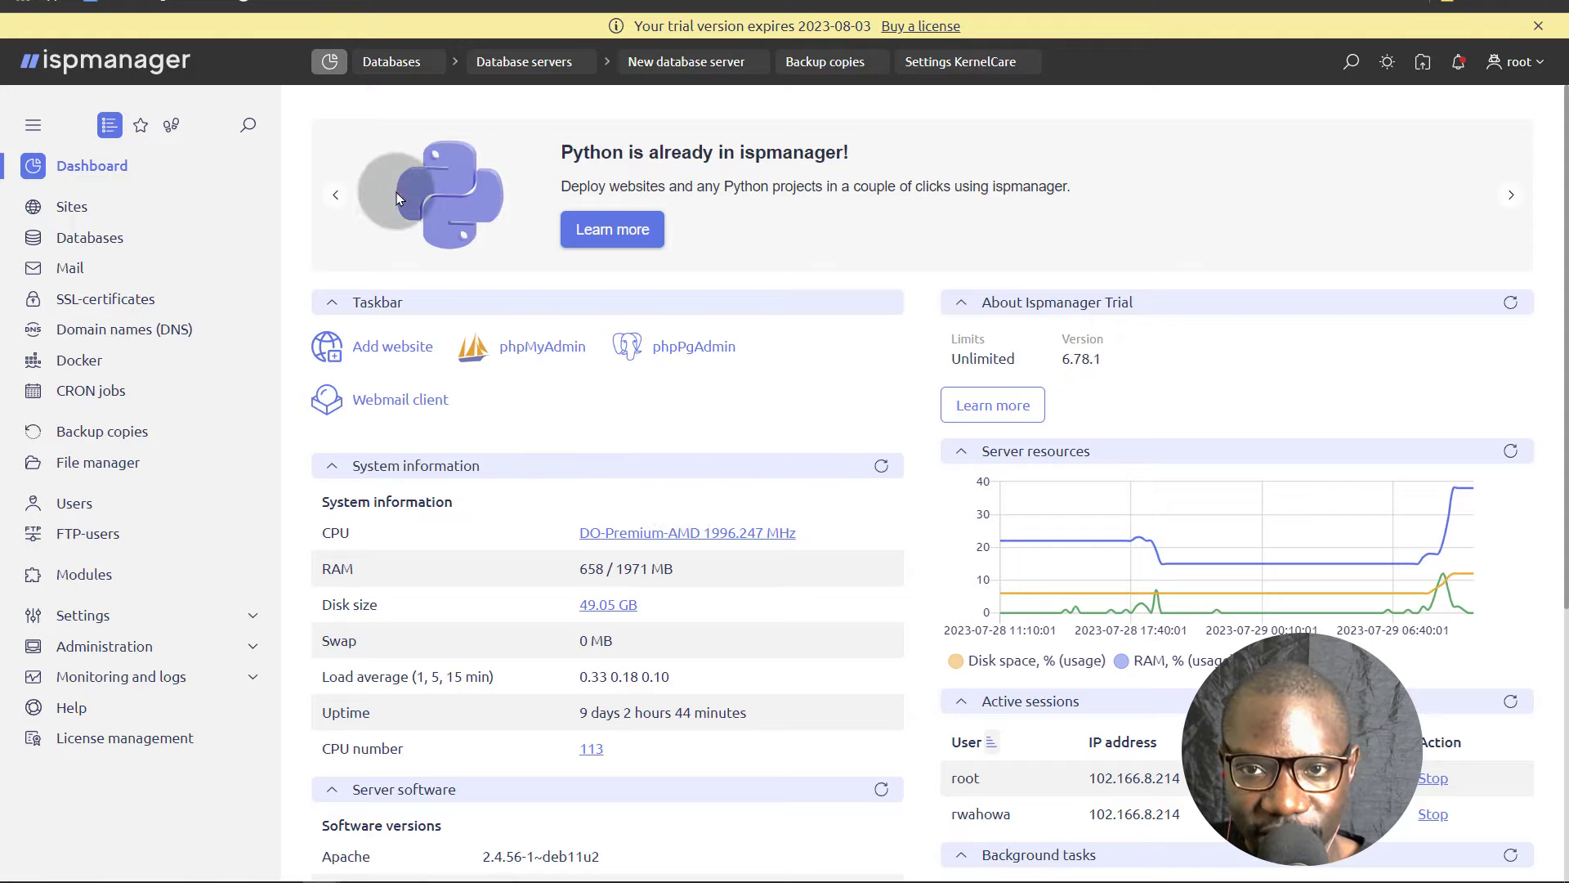
Open the settings of the KernelCare module and install the KernelCare control package
{"action": "left_click", "coordinate": [82, 574]}
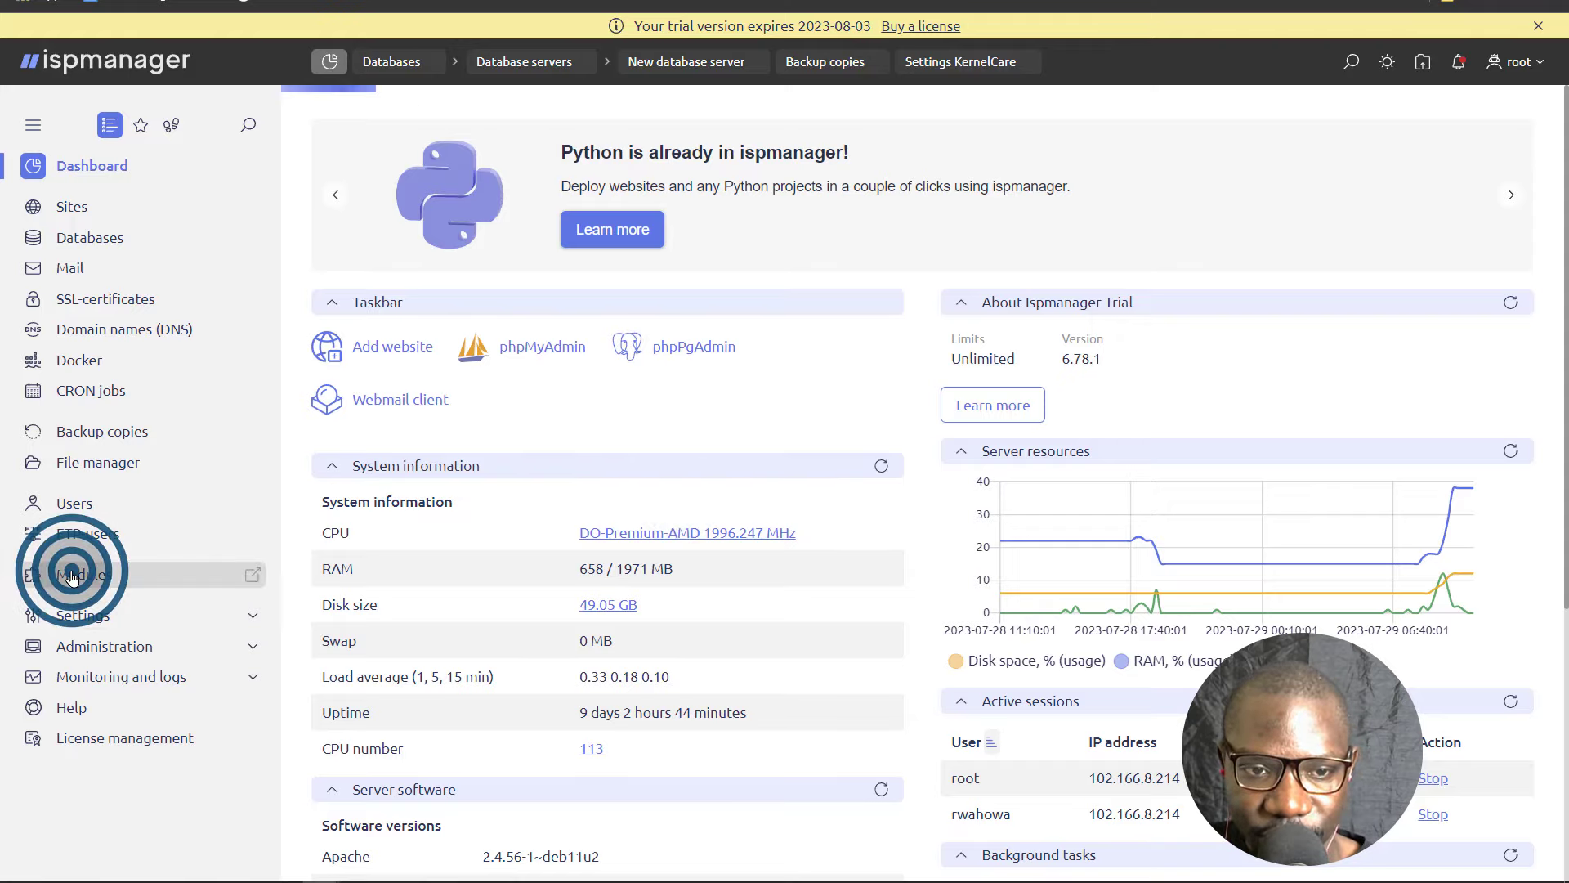
{"action": "scroll", "coordinate": [409, 572], "scroll_direction": "down", "scroll_amount": 3}
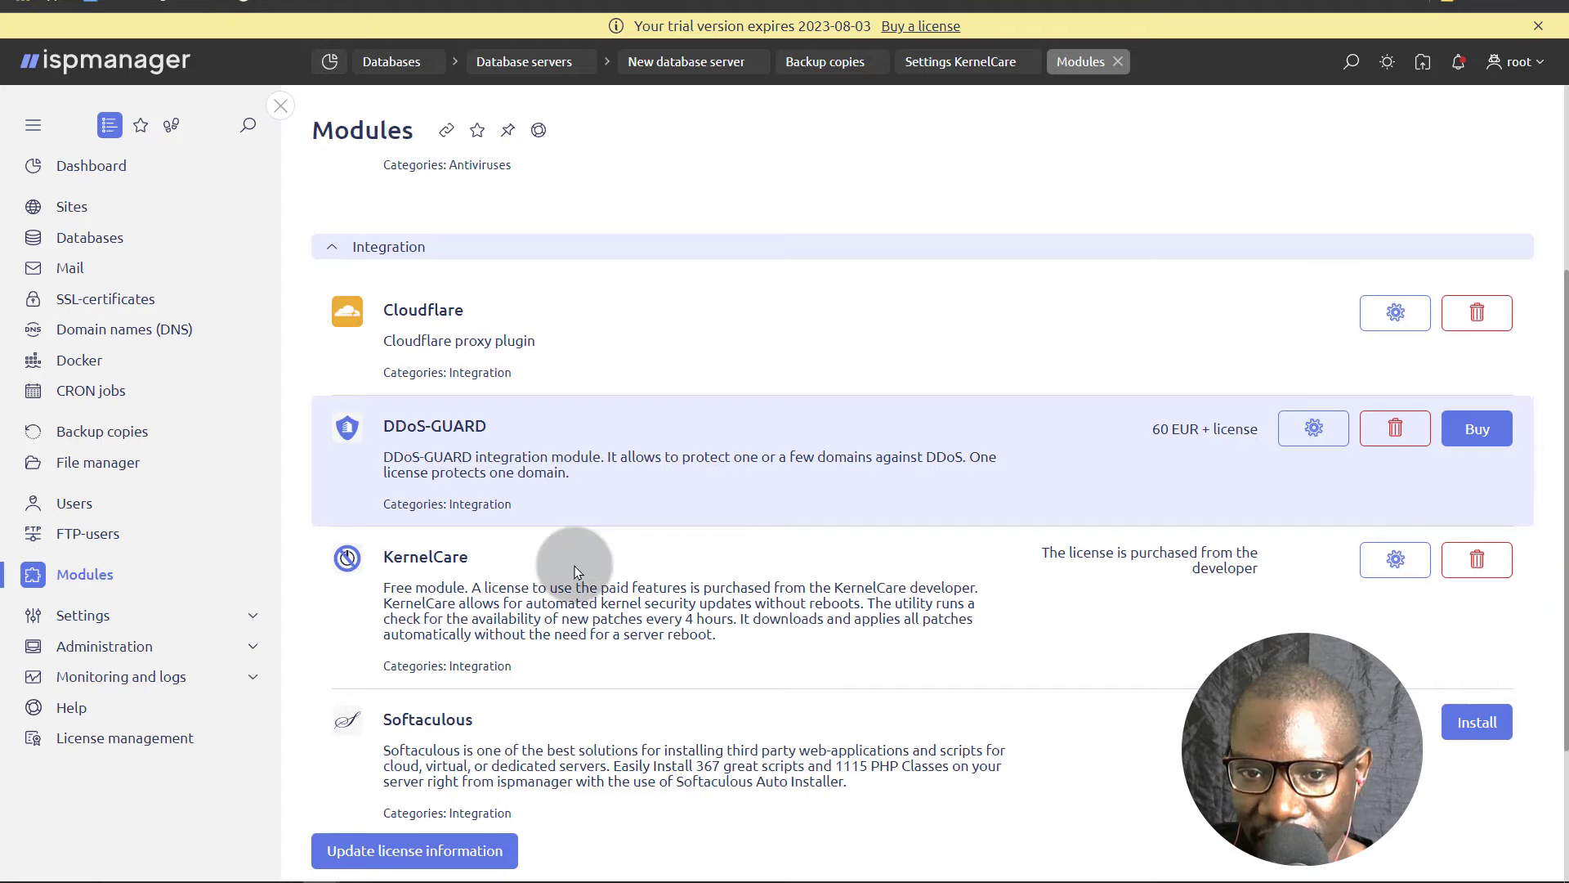
{"action": "left_click", "coordinate": [1397, 560]}
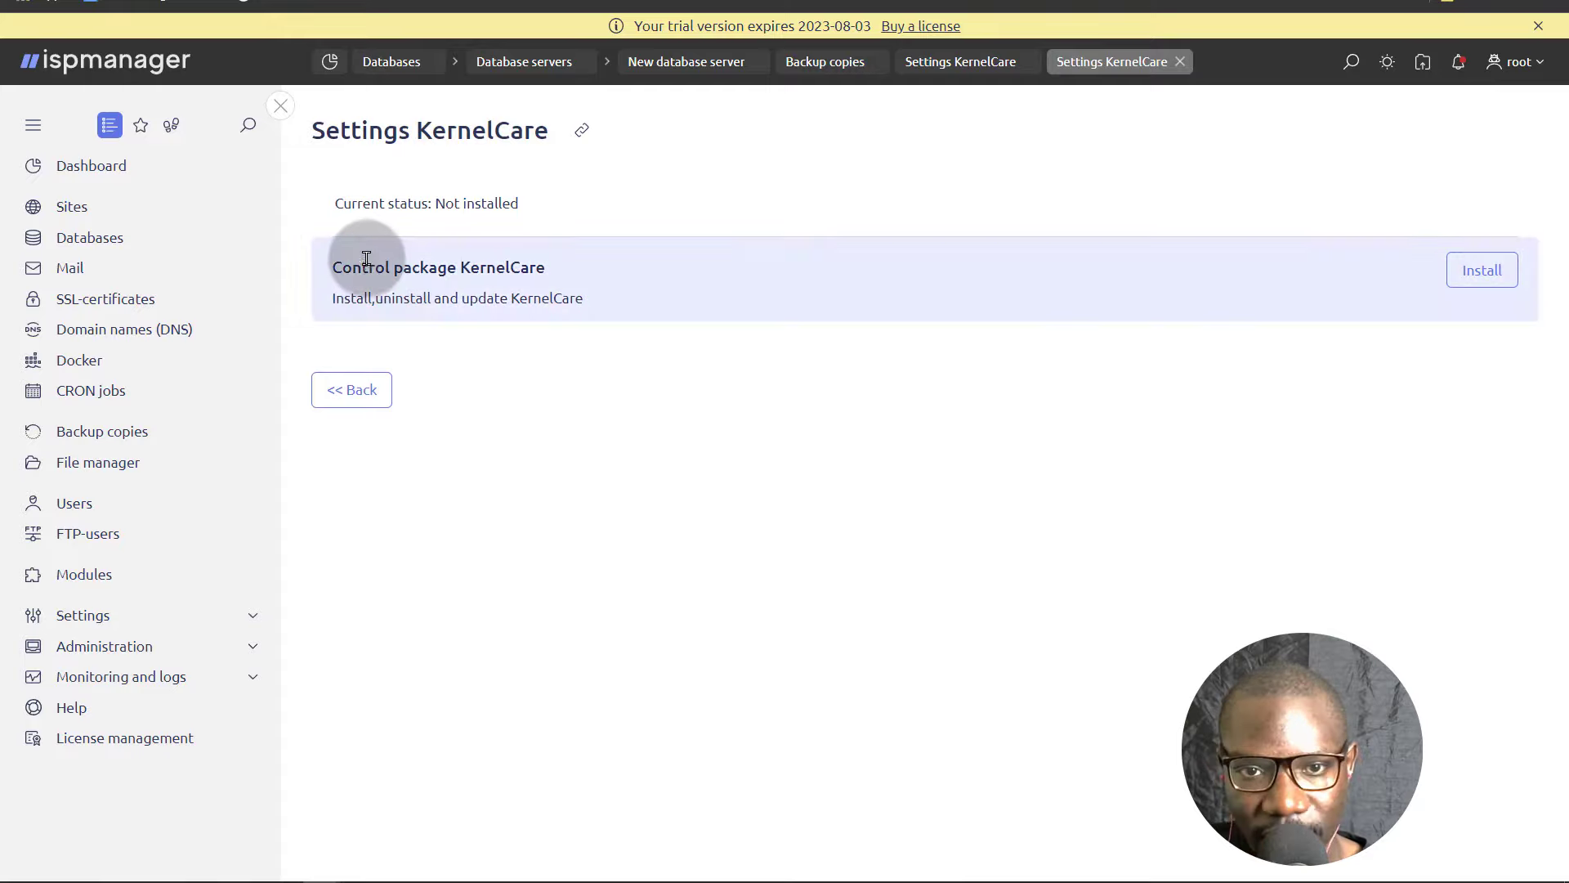
{"action": "left_click", "coordinate": [1490, 287]}
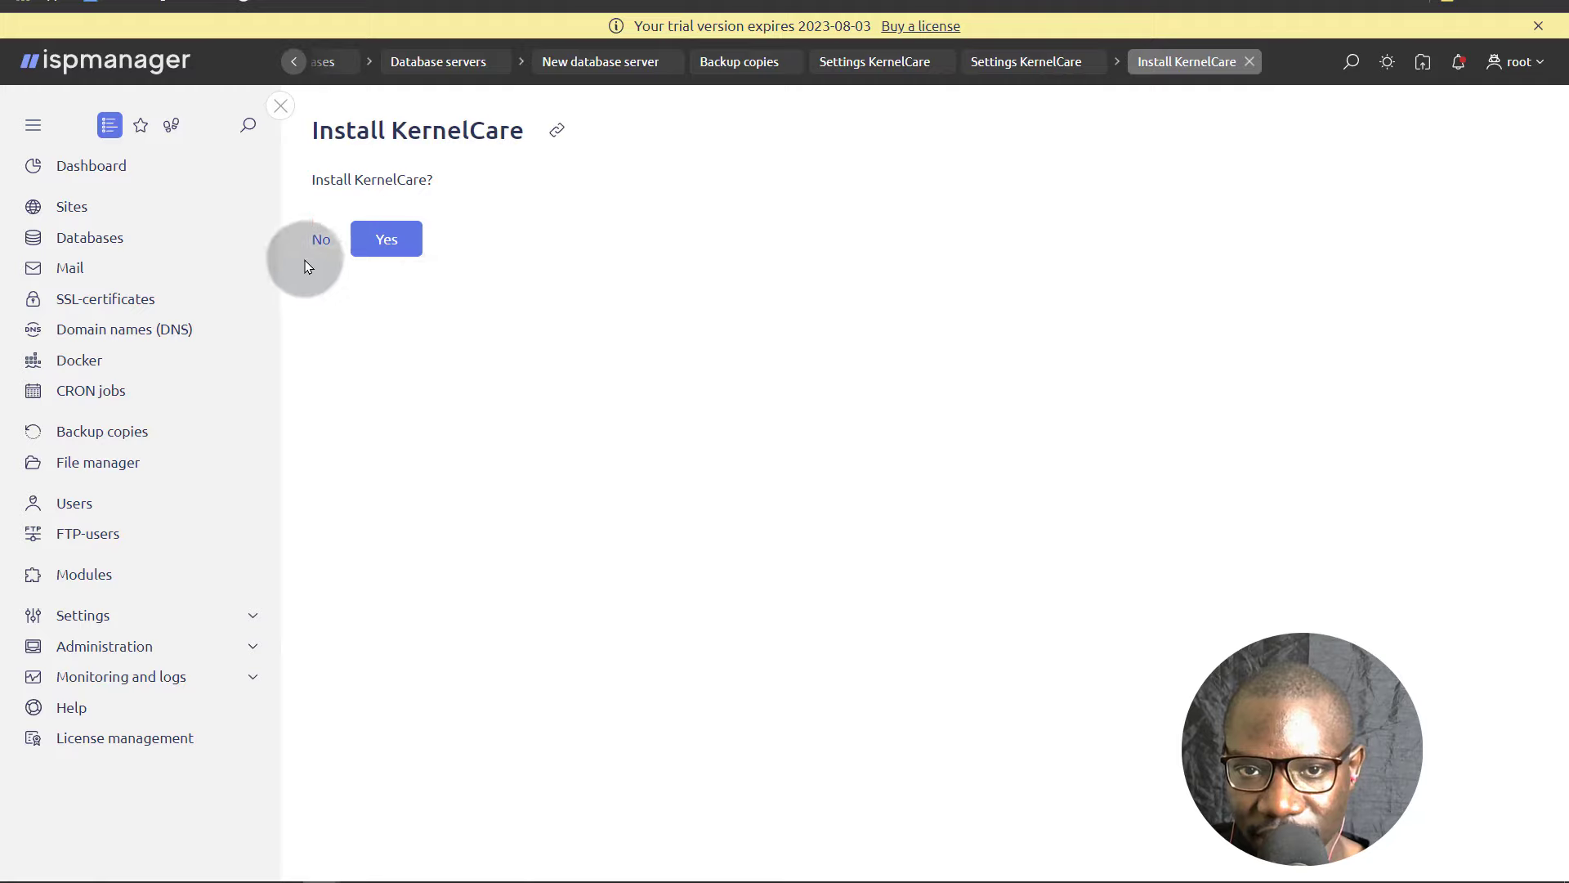
{"action": "left_click", "coordinate": [395, 242]}
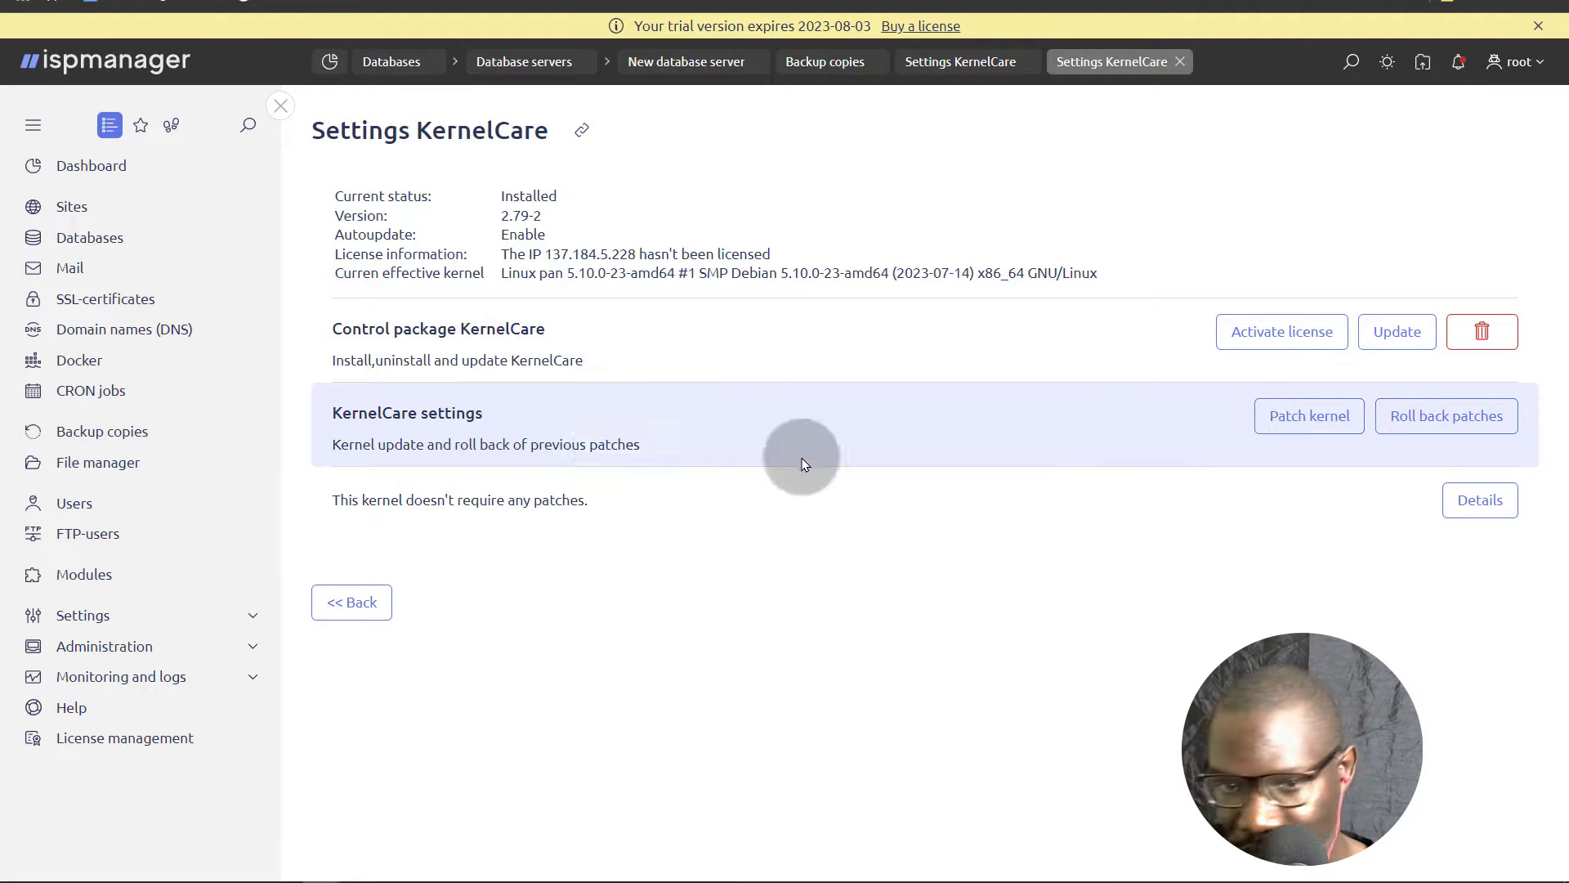
Review the KernelCare license activation form and the kernel patch details, and return to the list of modules
{"action": "left_click", "coordinate": [1325, 421]}
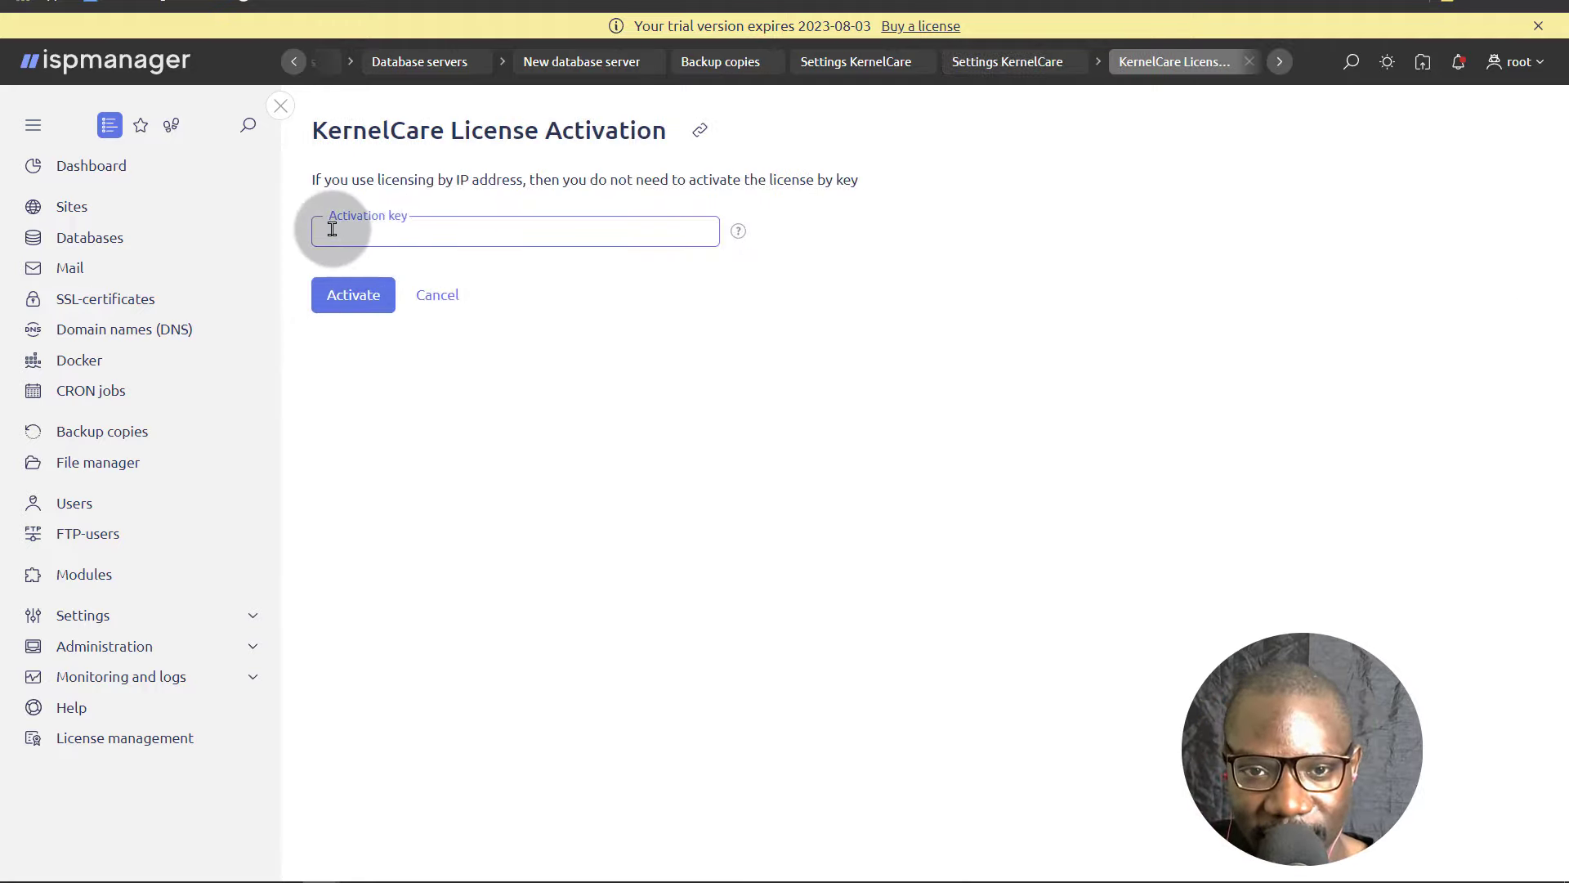
{"action": "left_click", "coordinate": [441, 296]}
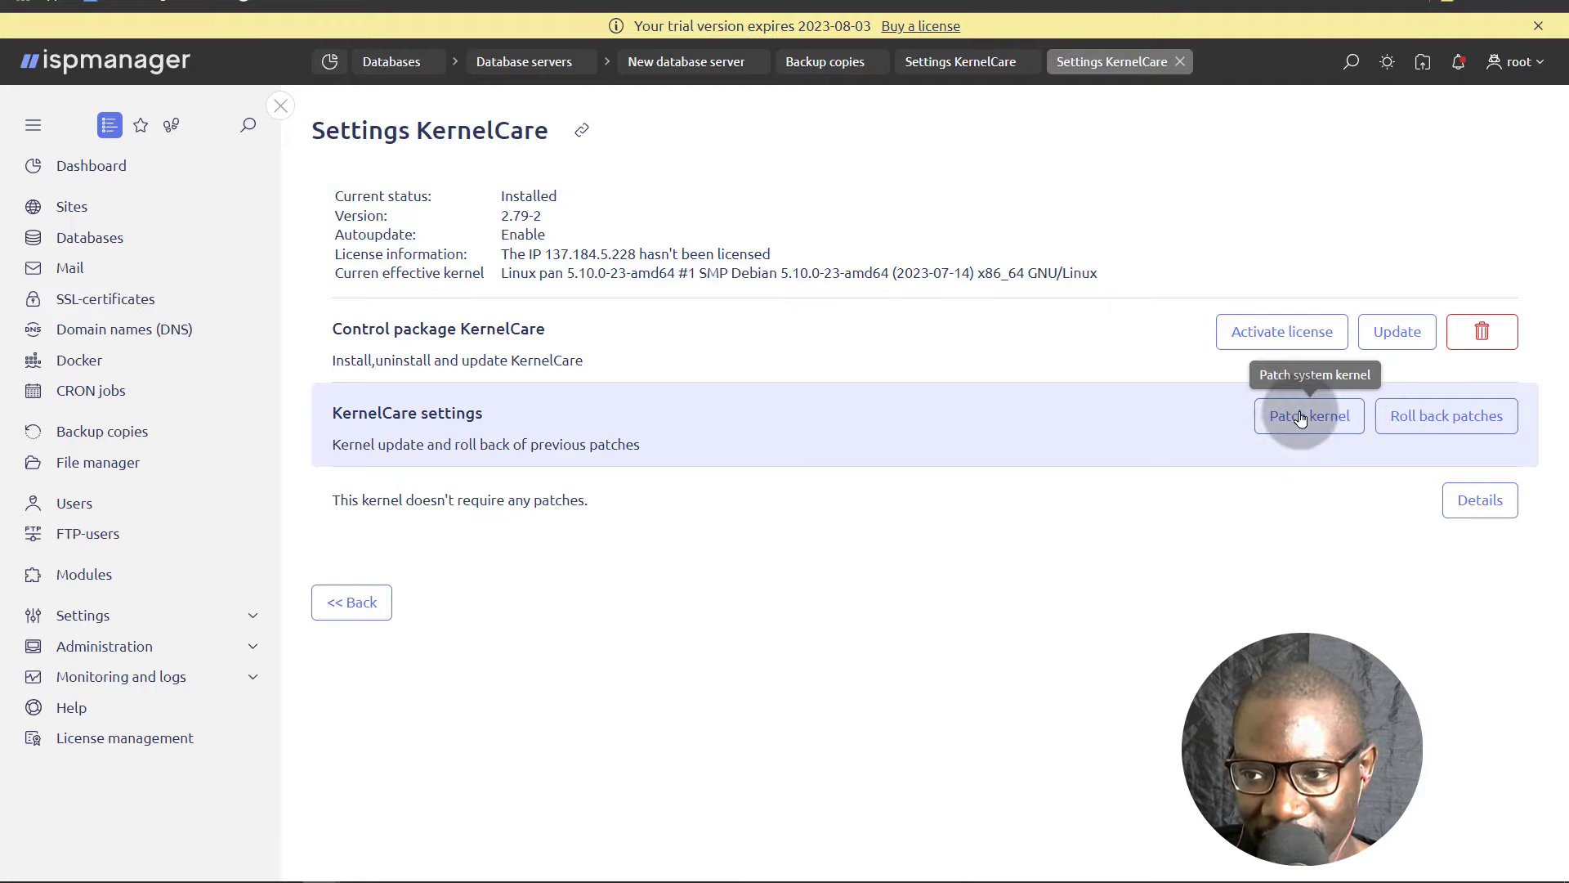
{"action": "left_click", "coordinate": [1427, 421]}
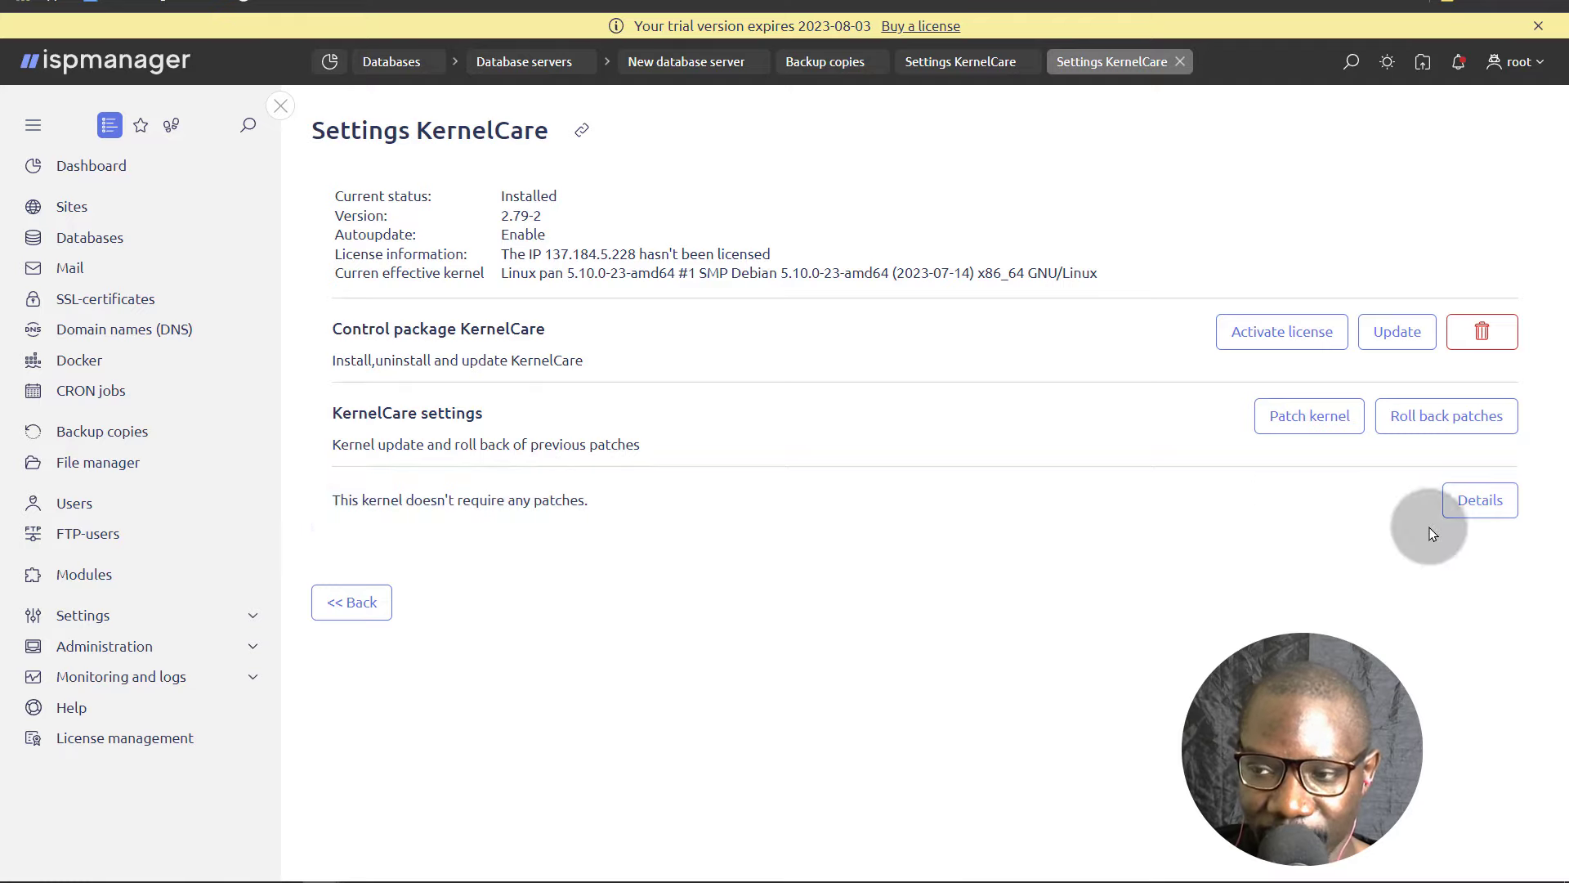
{"action": "left_click", "coordinate": [1472, 502]}
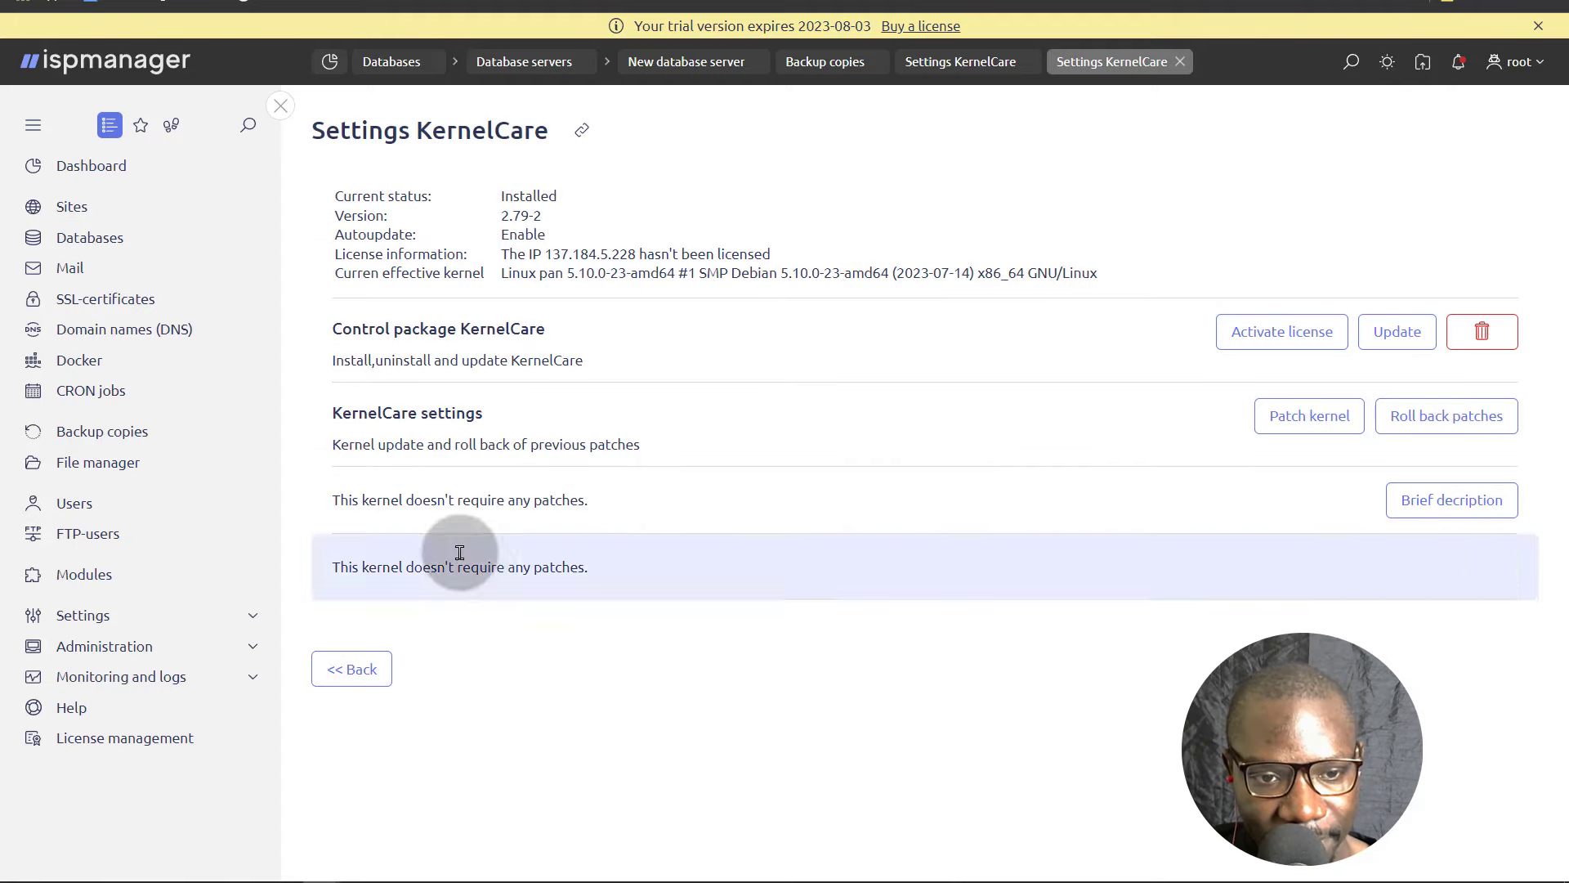
{"action": "left_click", "coordinate": [92, 578]}
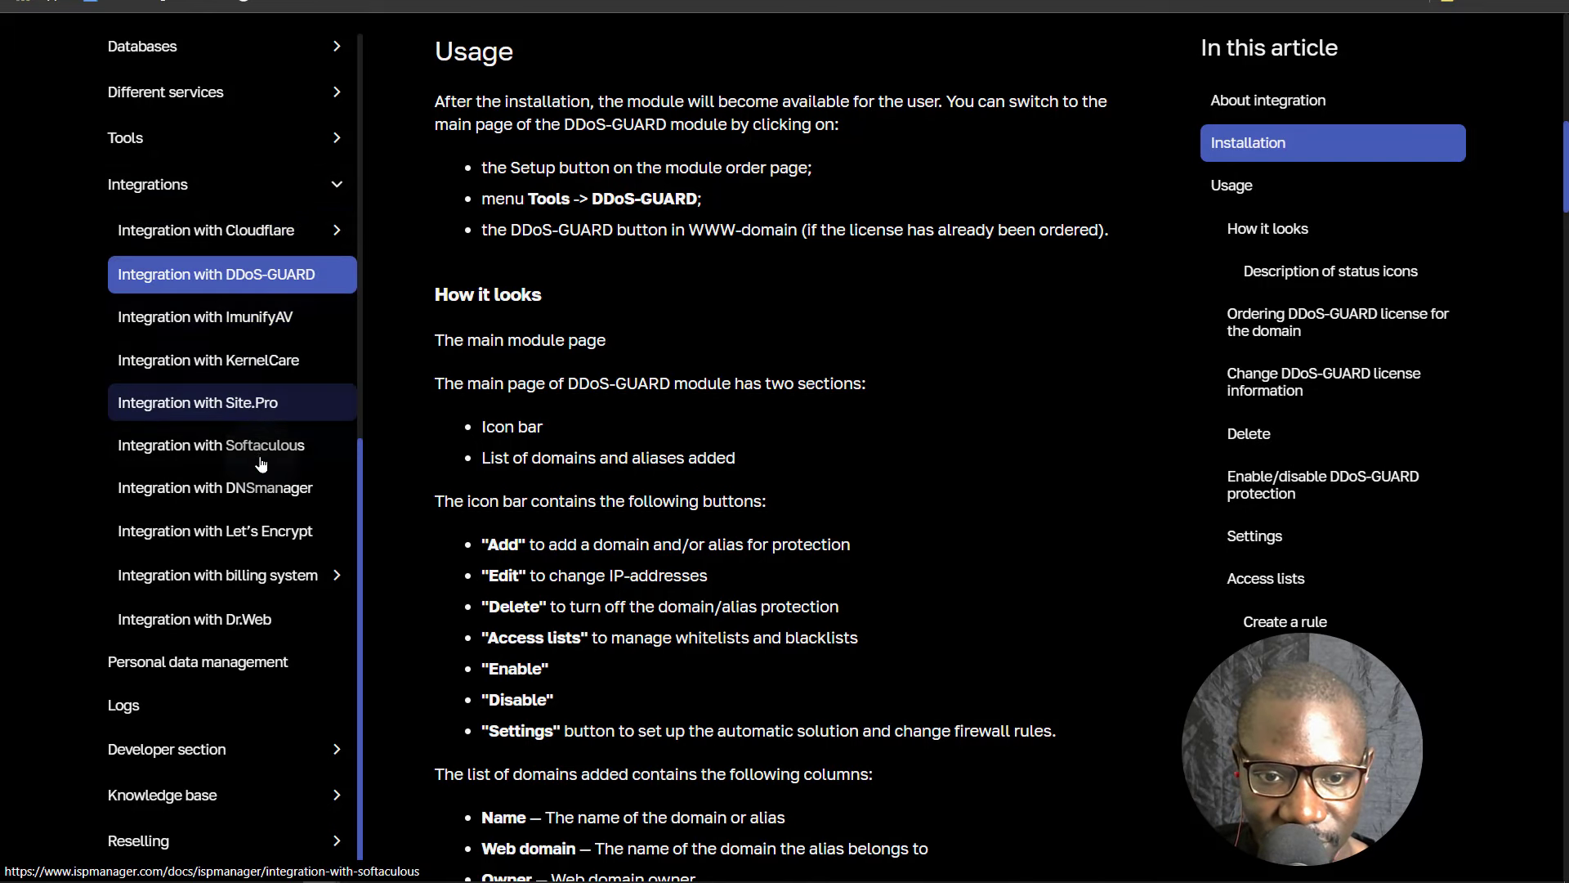
Open the documentation article on the Dr.Web integration and review its license terms and installation instructions
{"action": "left_click", "coordinate": [200, 622]}
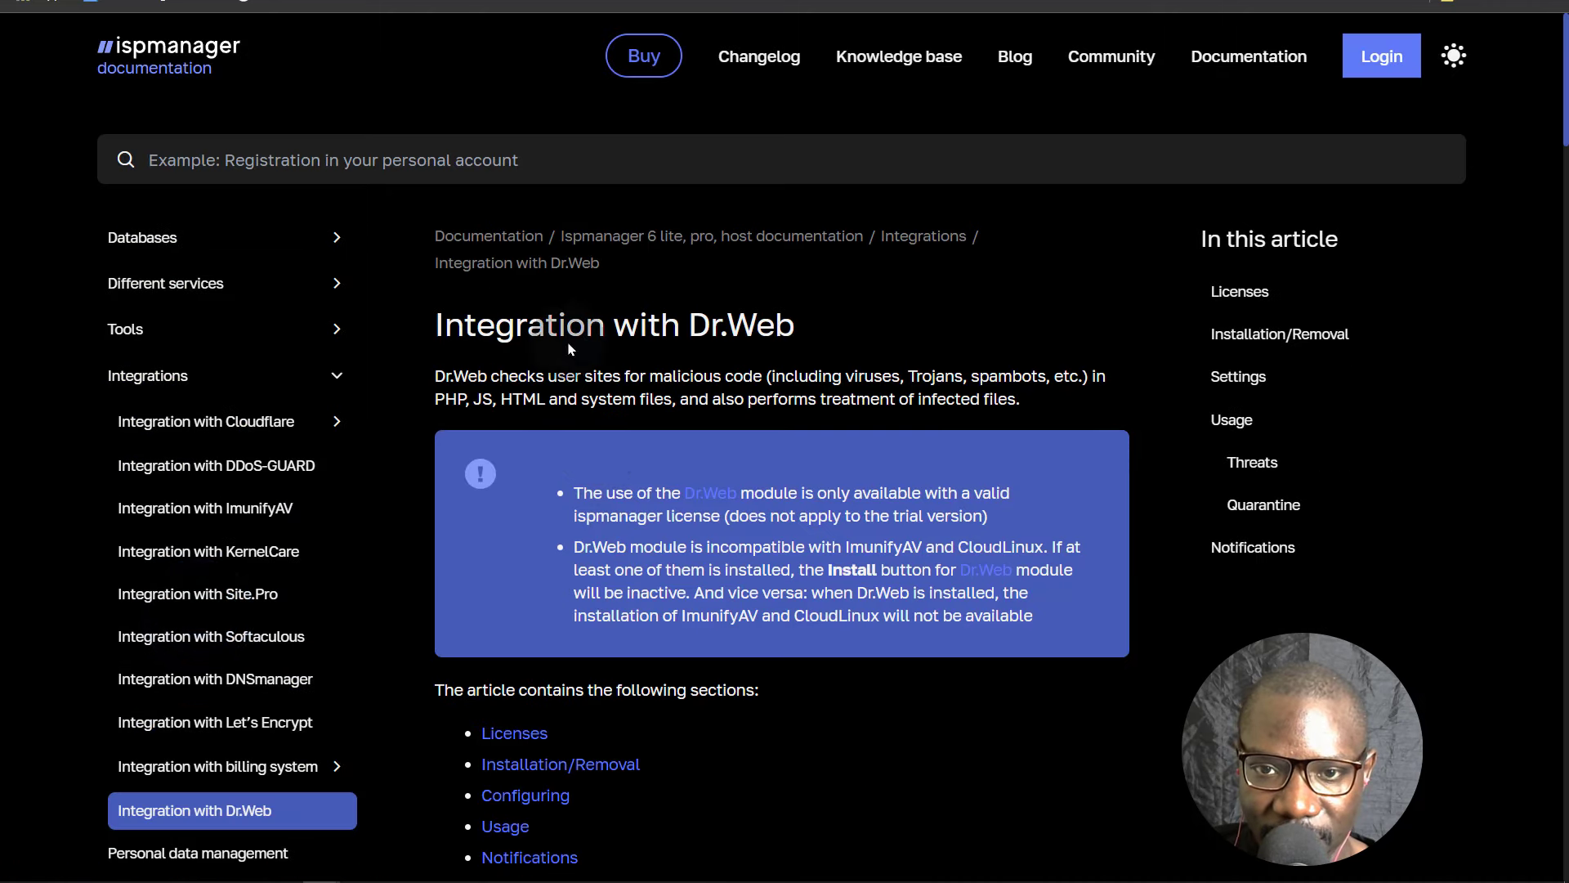
{"action": "scroll", "coordinate": [742, 480], "scroll_direction": "down", "scroll_amount": 15}
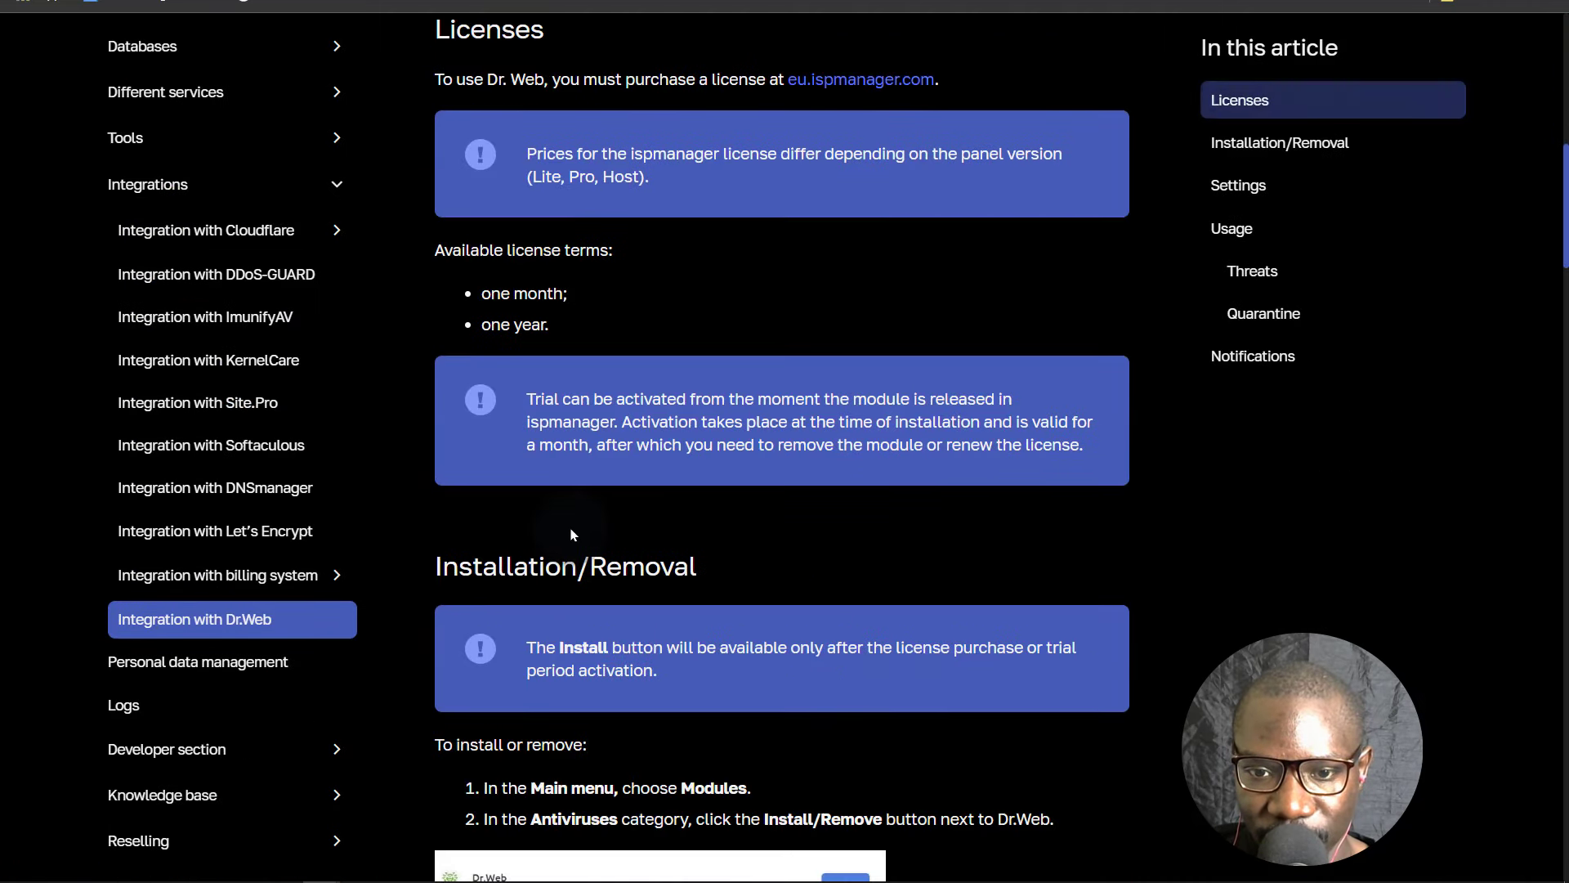
{"action": "scroll", "coordinate": [735, 408], "scroll_direction": "down", "scroll_amount": 3}
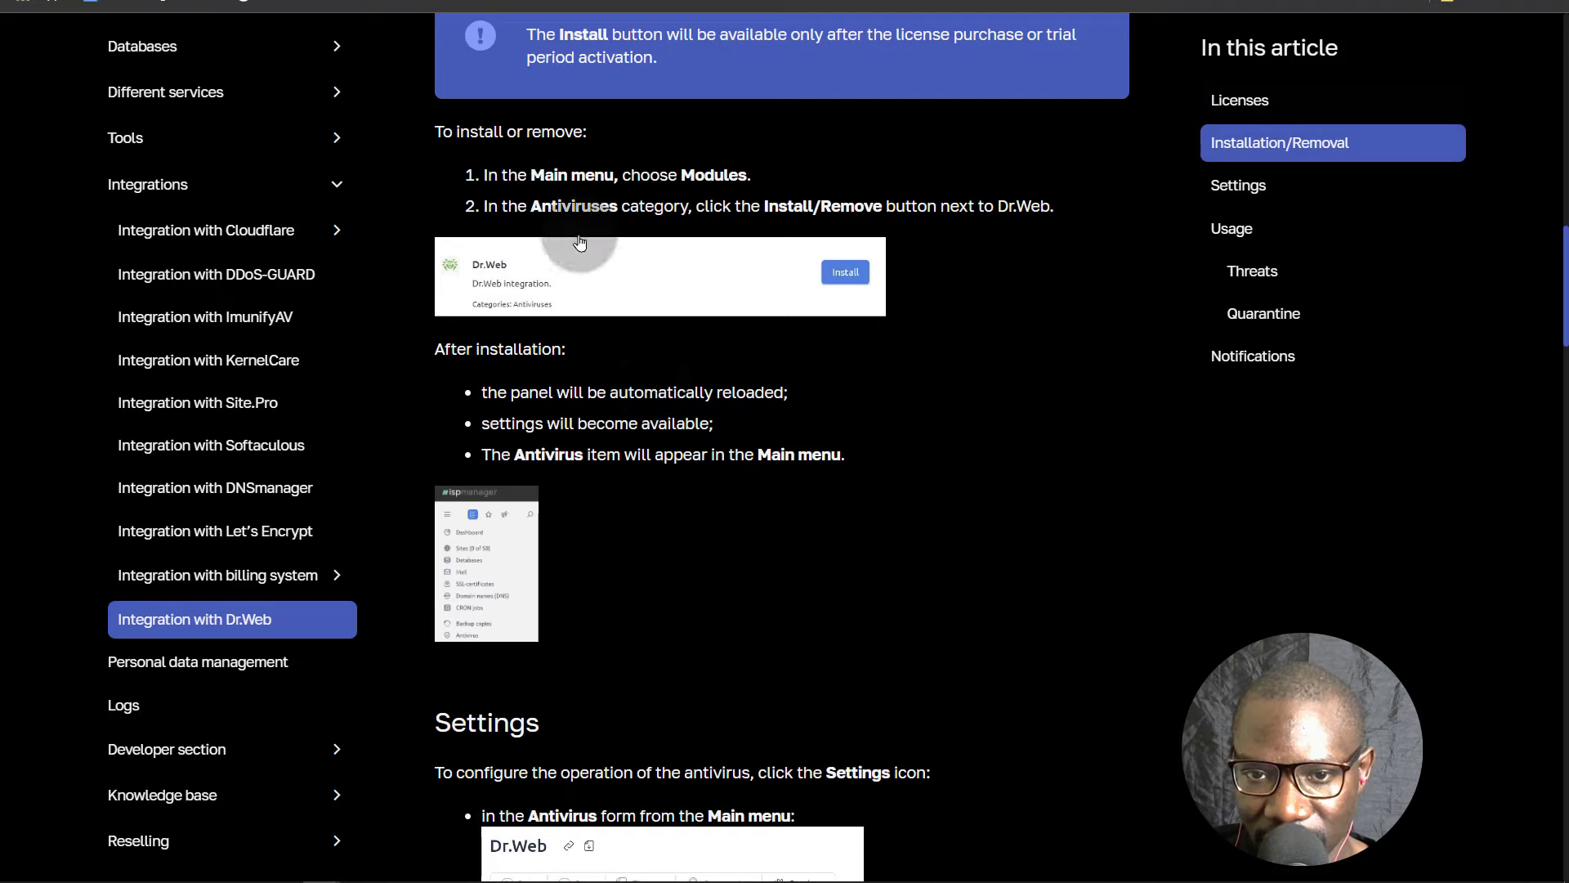
{"action": "key", "text": "ctrl+shift+Tab"}
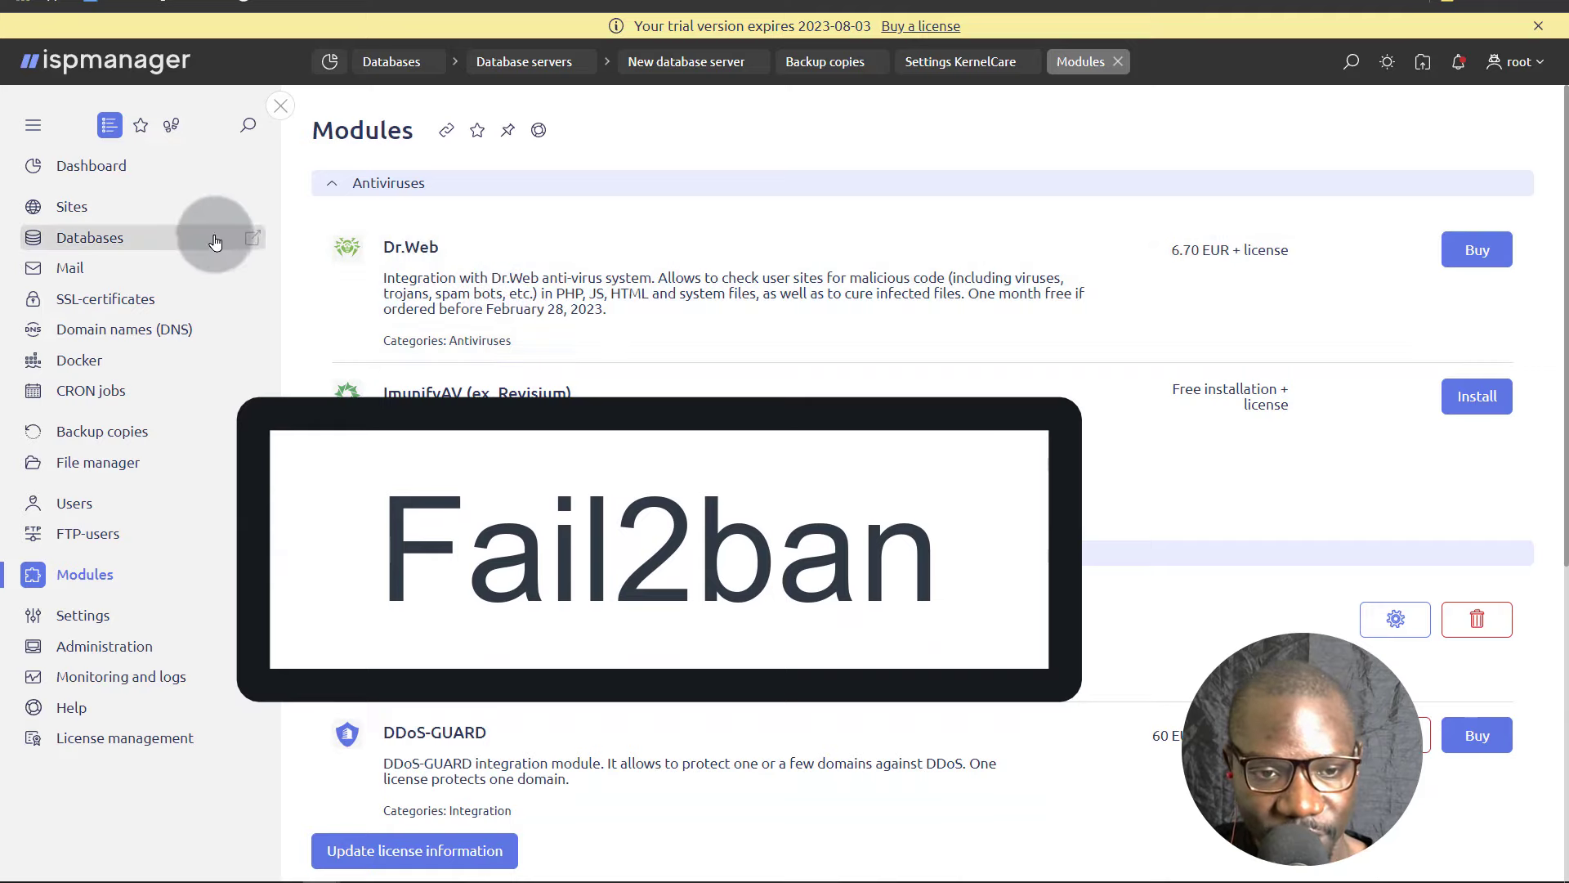
Find the Network services article among the Tools documentation and read through its access rule and Fail2ban configuration sections
{"action": "key", "text": "ctrl+Tab"}
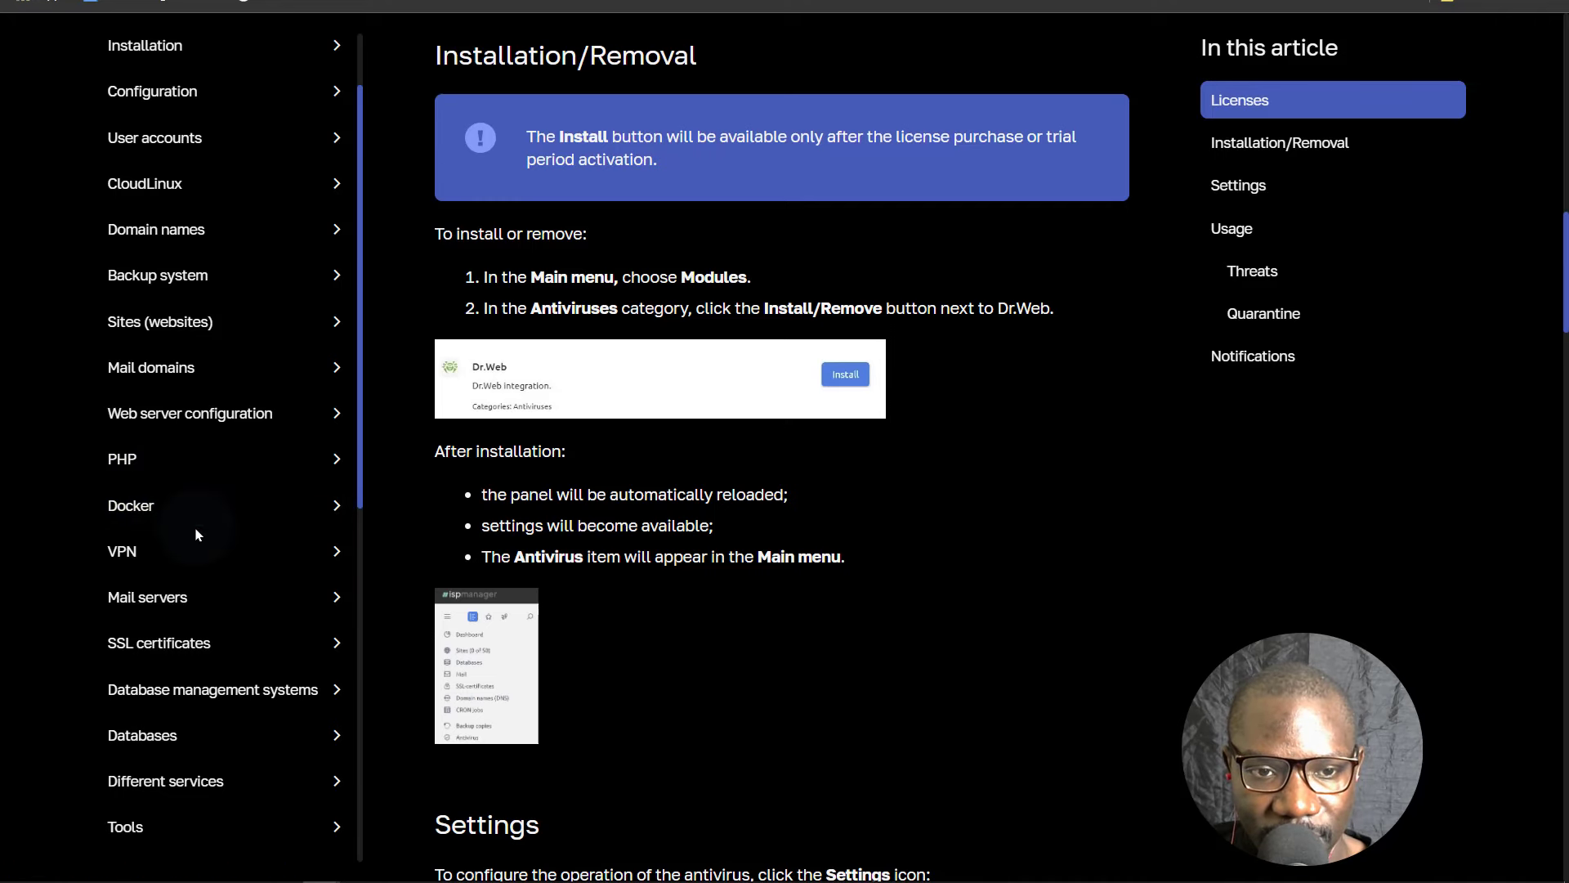
{"action": "scroll", "coordinate": [201, 540], "scroll_direction": "up", "scroll_amount": 2}
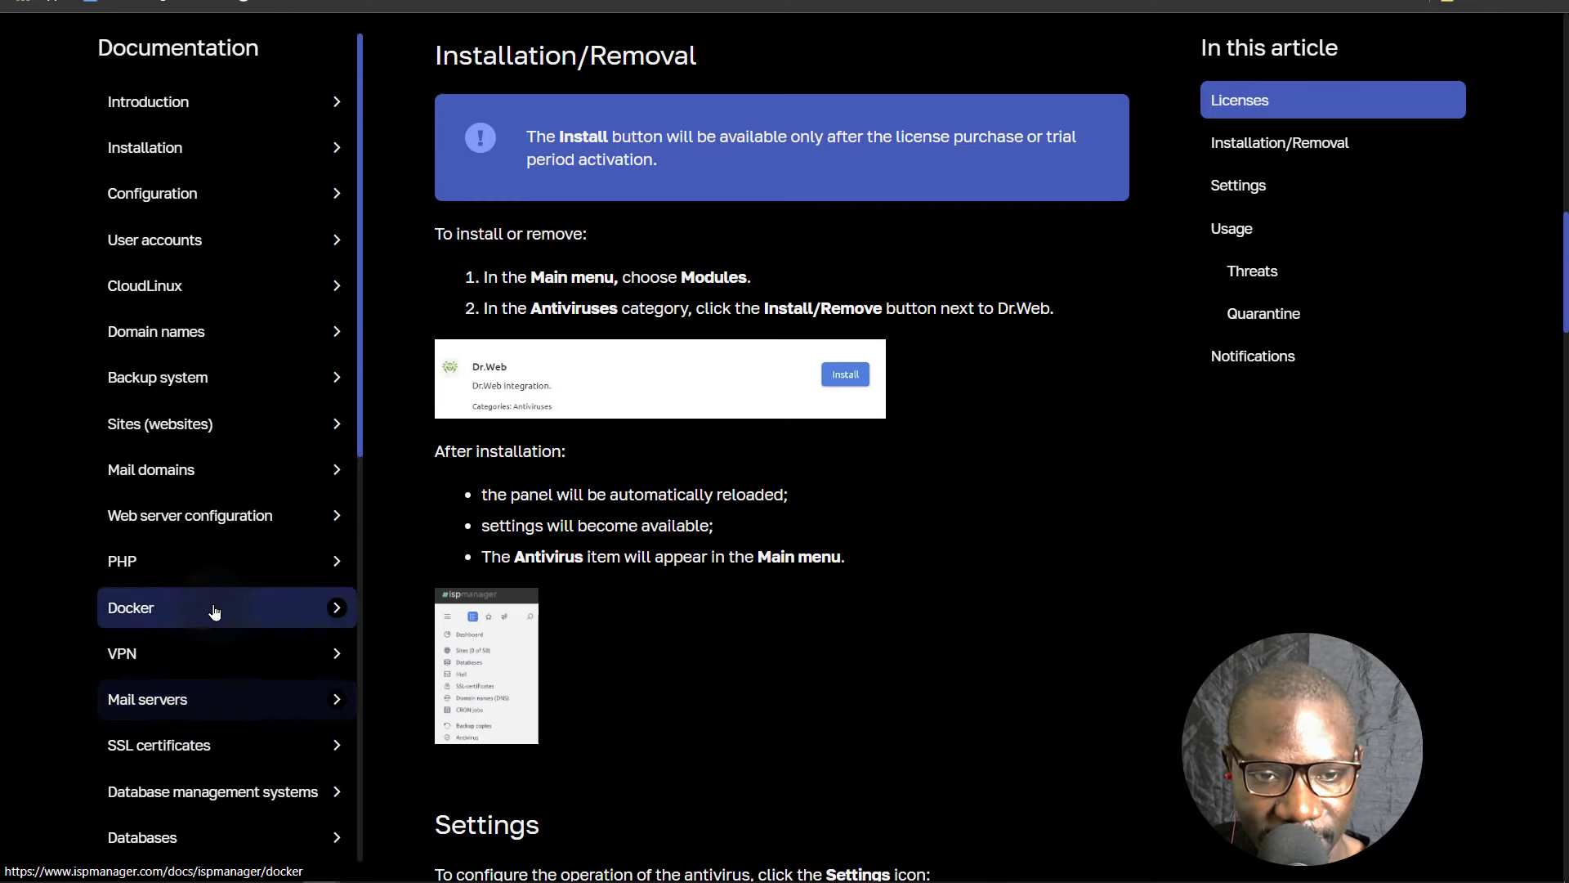
{"action": "scroll", "coordinate": [207, 546], "scroll_direction": "down", "scroll_amount": 10}
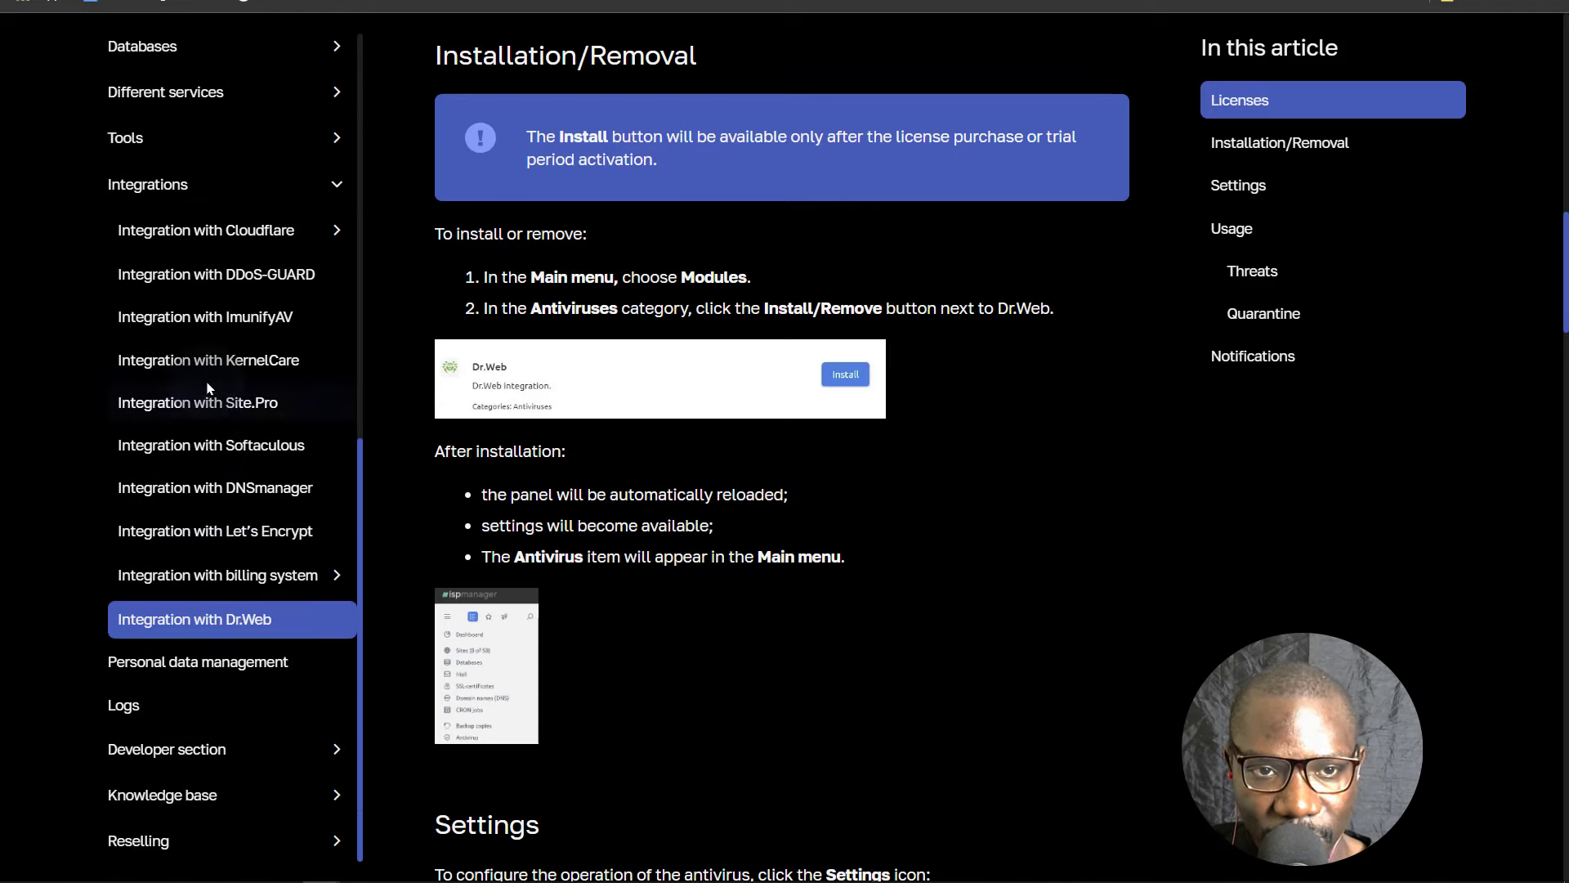
{"action": "scroll", "coordinate": [207, 390], "scroll_direction": "down", "scroll_amount": 4}
{"action": "scroll", "coordinate": [196, 564], "scroll_direction": "up", "scroll_amount": 4}
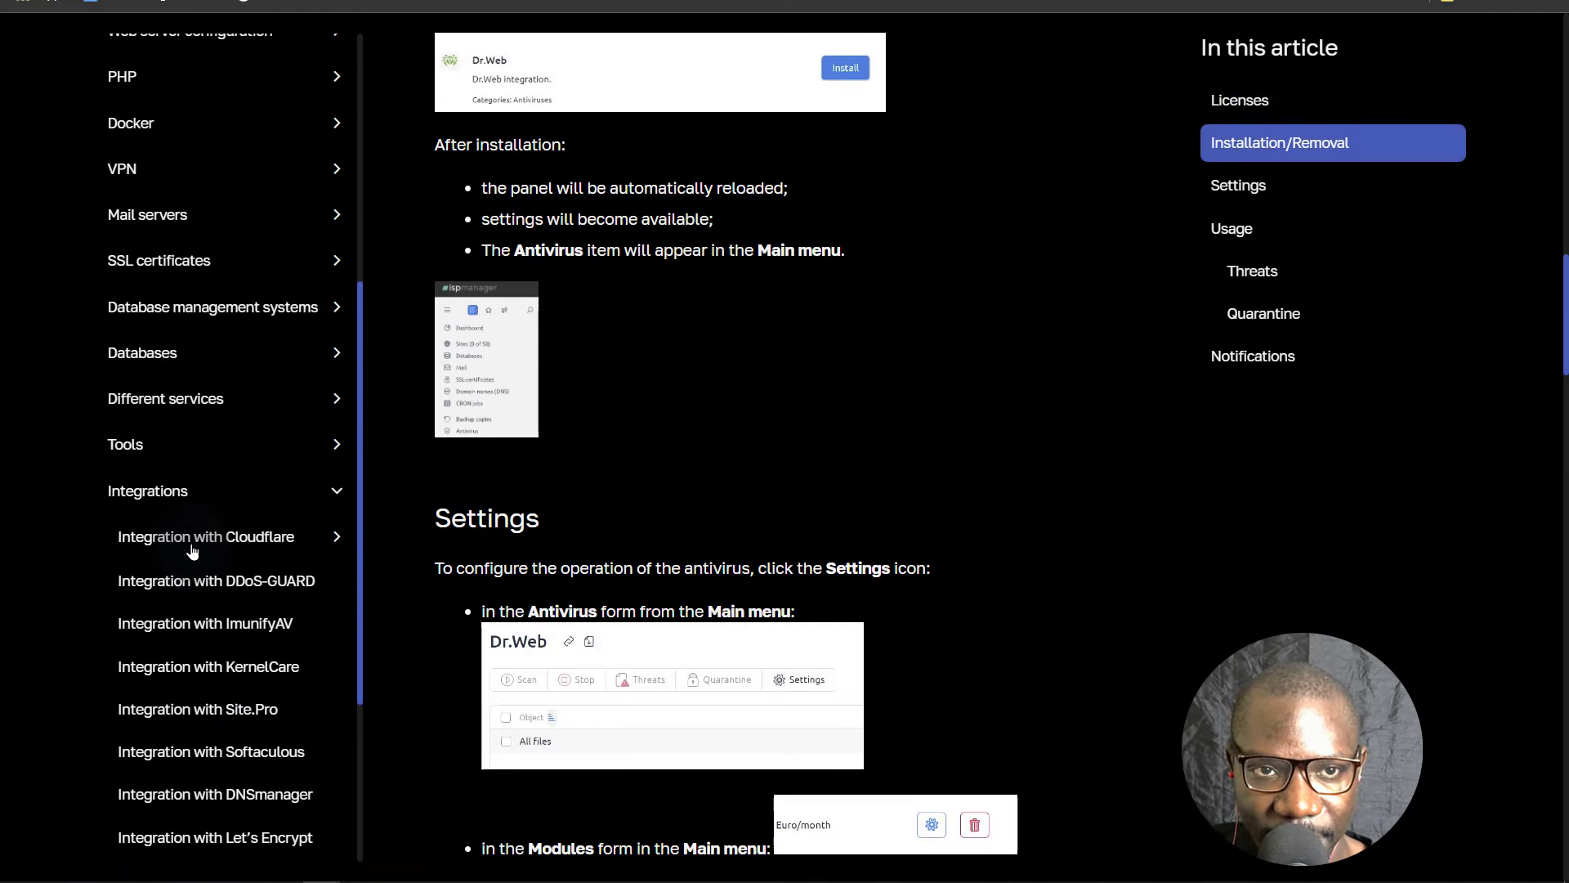
{"action": "left_click", "coordinate": [122, 444]}
{"action": "scroll", "coordinate": [248, 552], "scroll_direction": "down", "scroll_amount": 2}
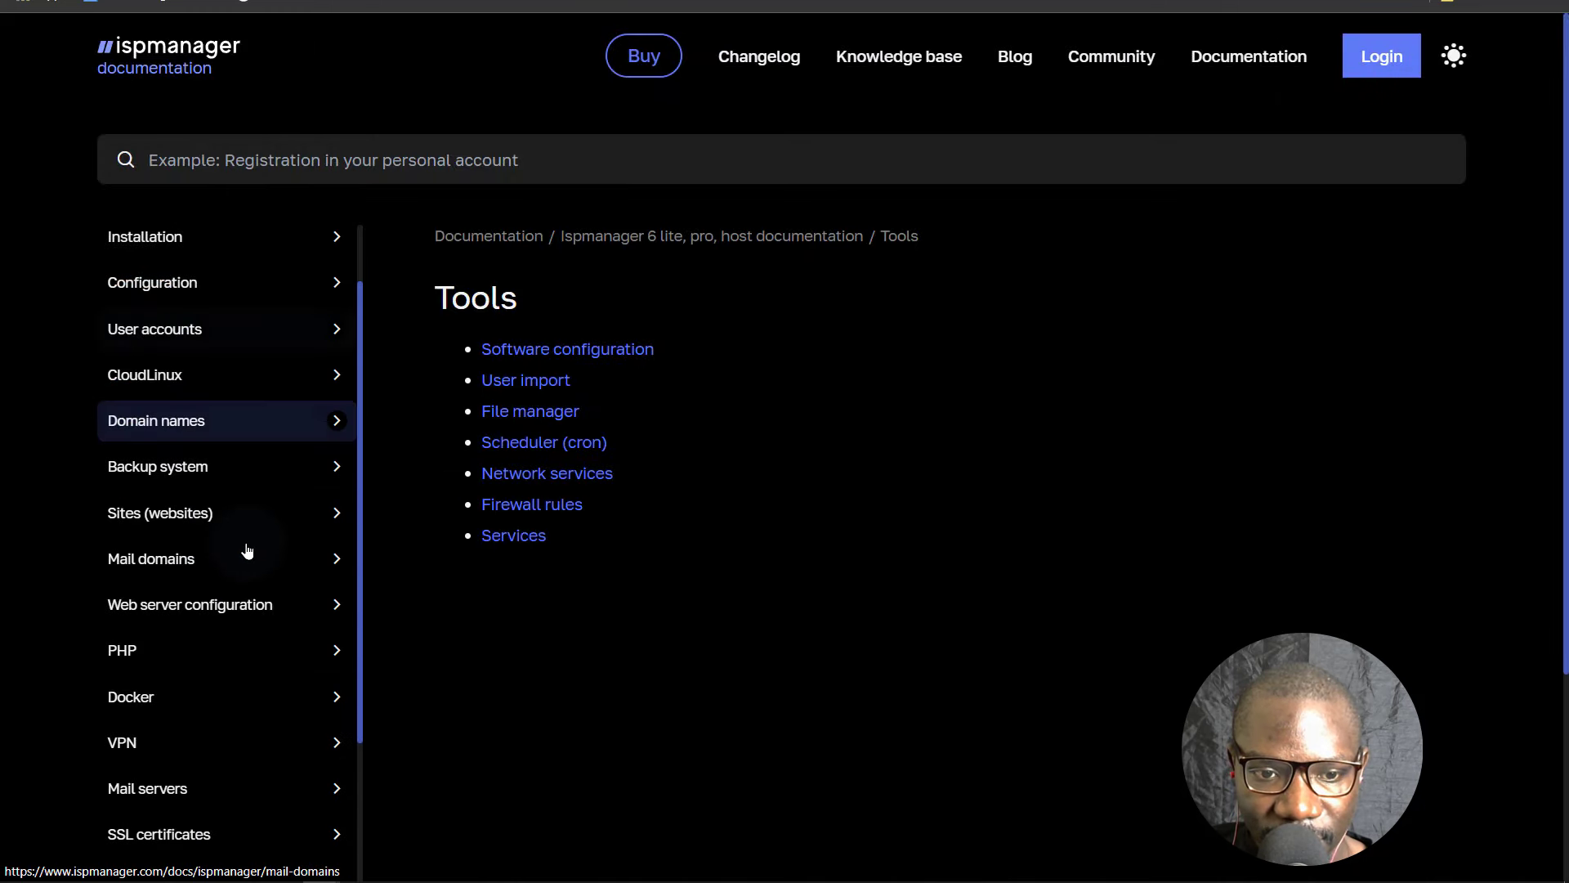
{"action": "scroll", "coordinate": [245, 550], "scroll_direction": "down", "scroll_amount": 7}
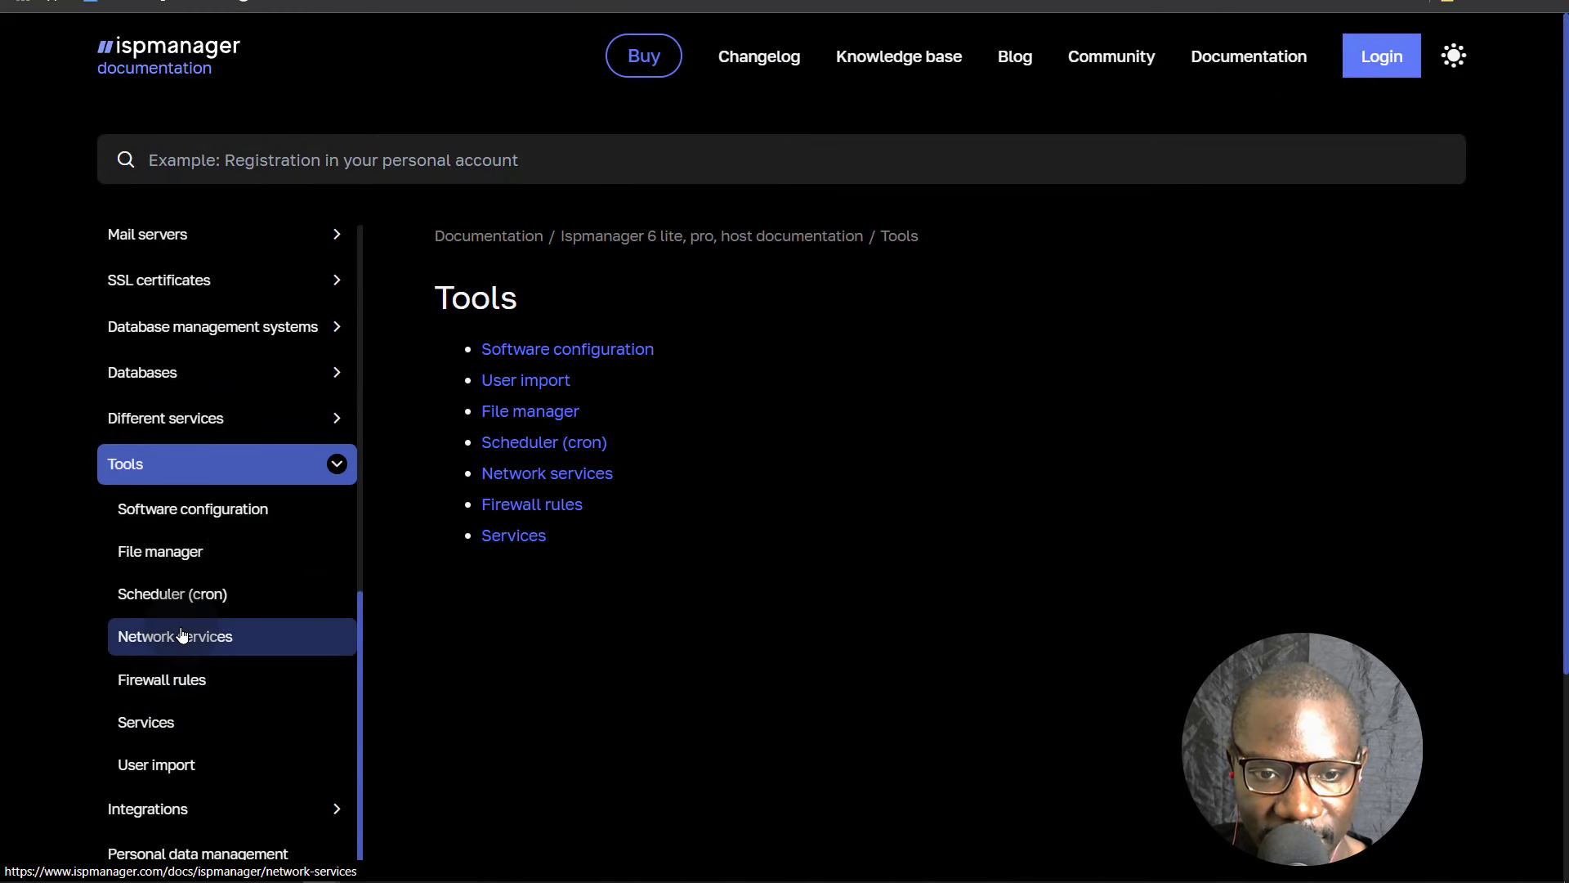
{"action": "left_click", "coordinate": [181, 634]}
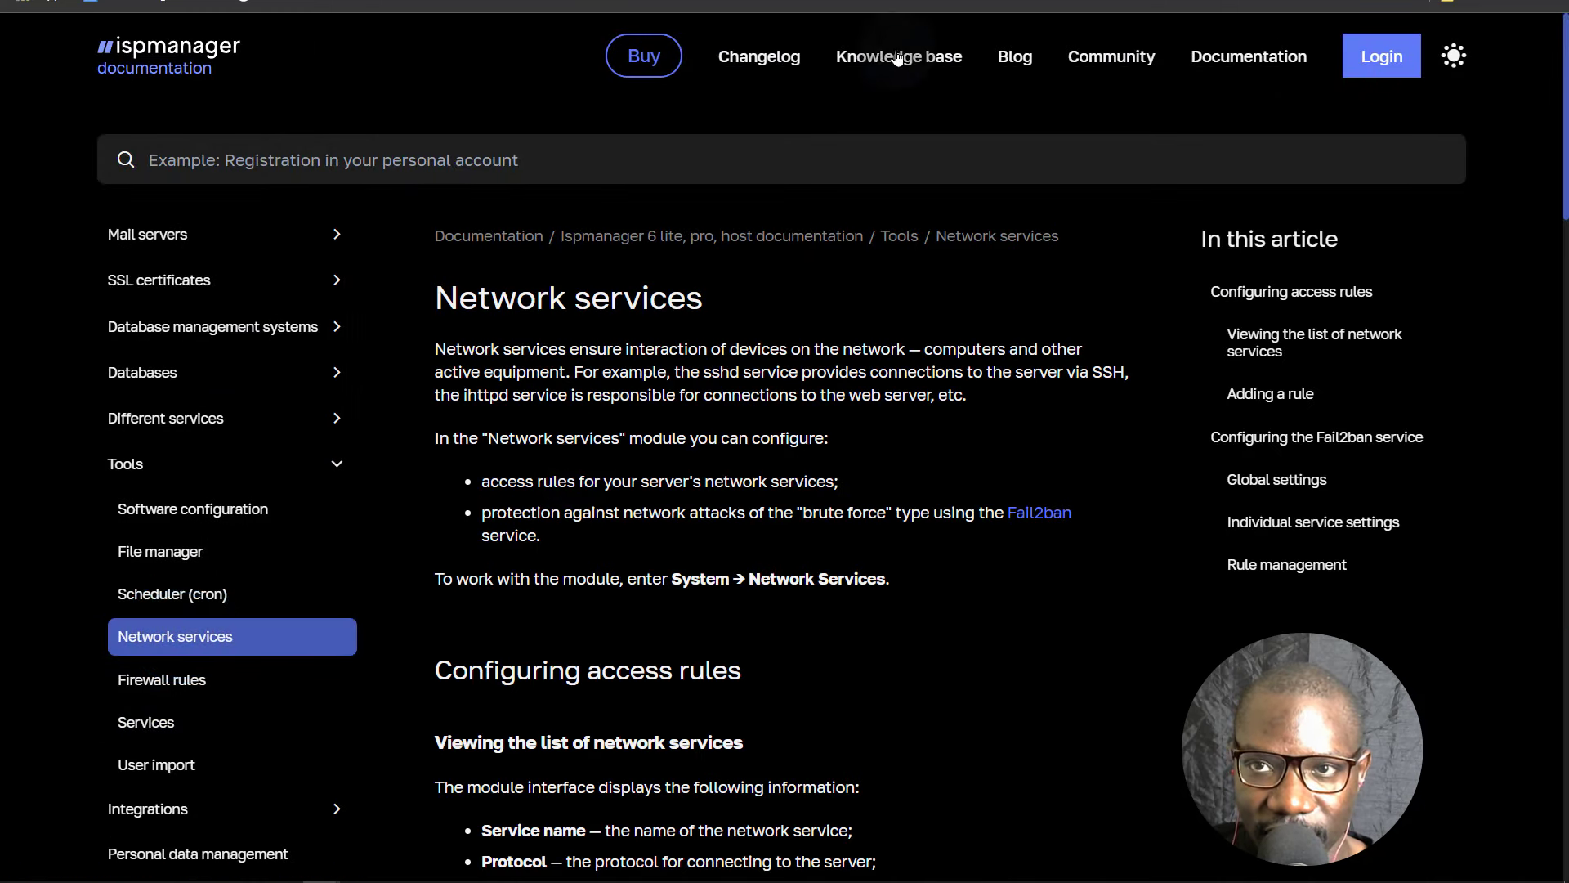
{"action": "scroll", "coordinate": [678, 470], "scroll_direction": "down", "scroll_amount": 20}
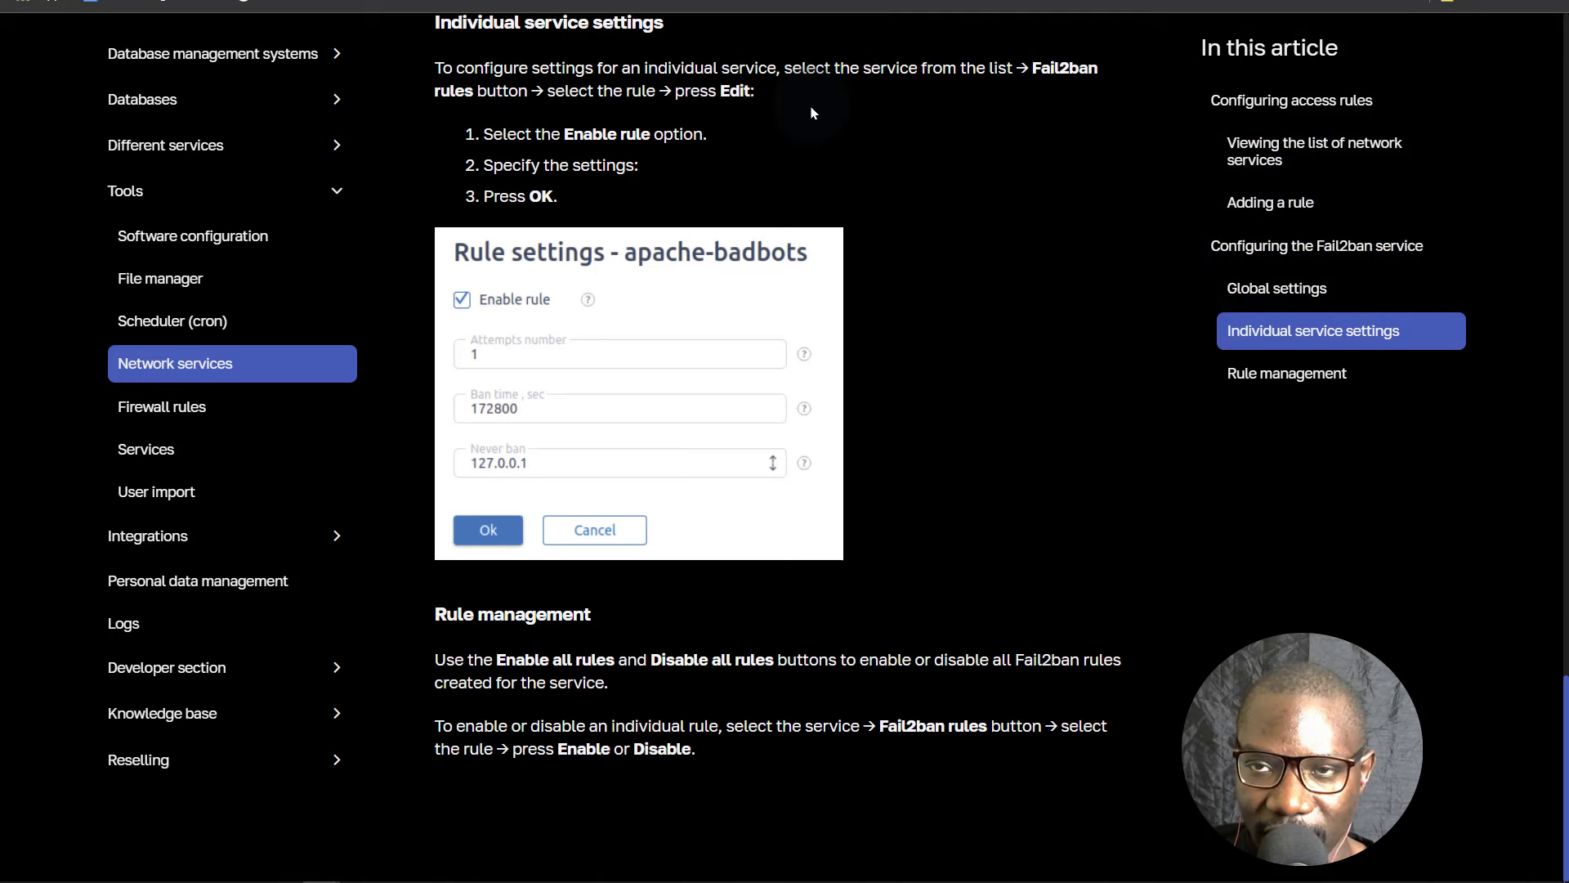
Switch to the ispmanager panel and open the Fail2ban rules of the apache2 service from the network services list
{"action": "left_click", "coordinate": [204, 2]}
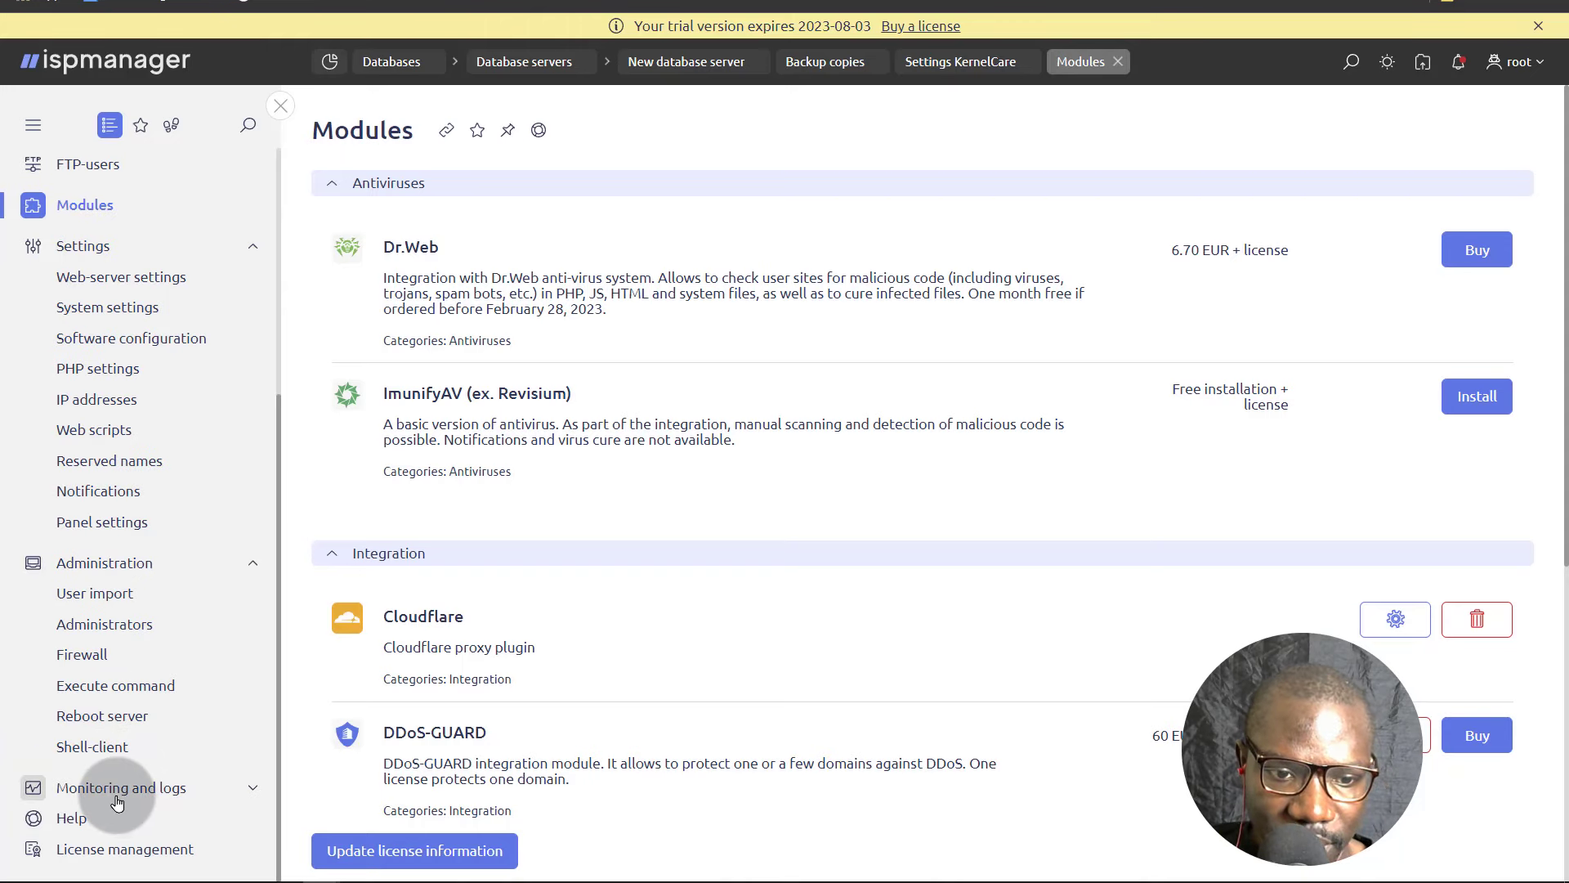
{"action": "left_click", "coordinate": [117, 797]}
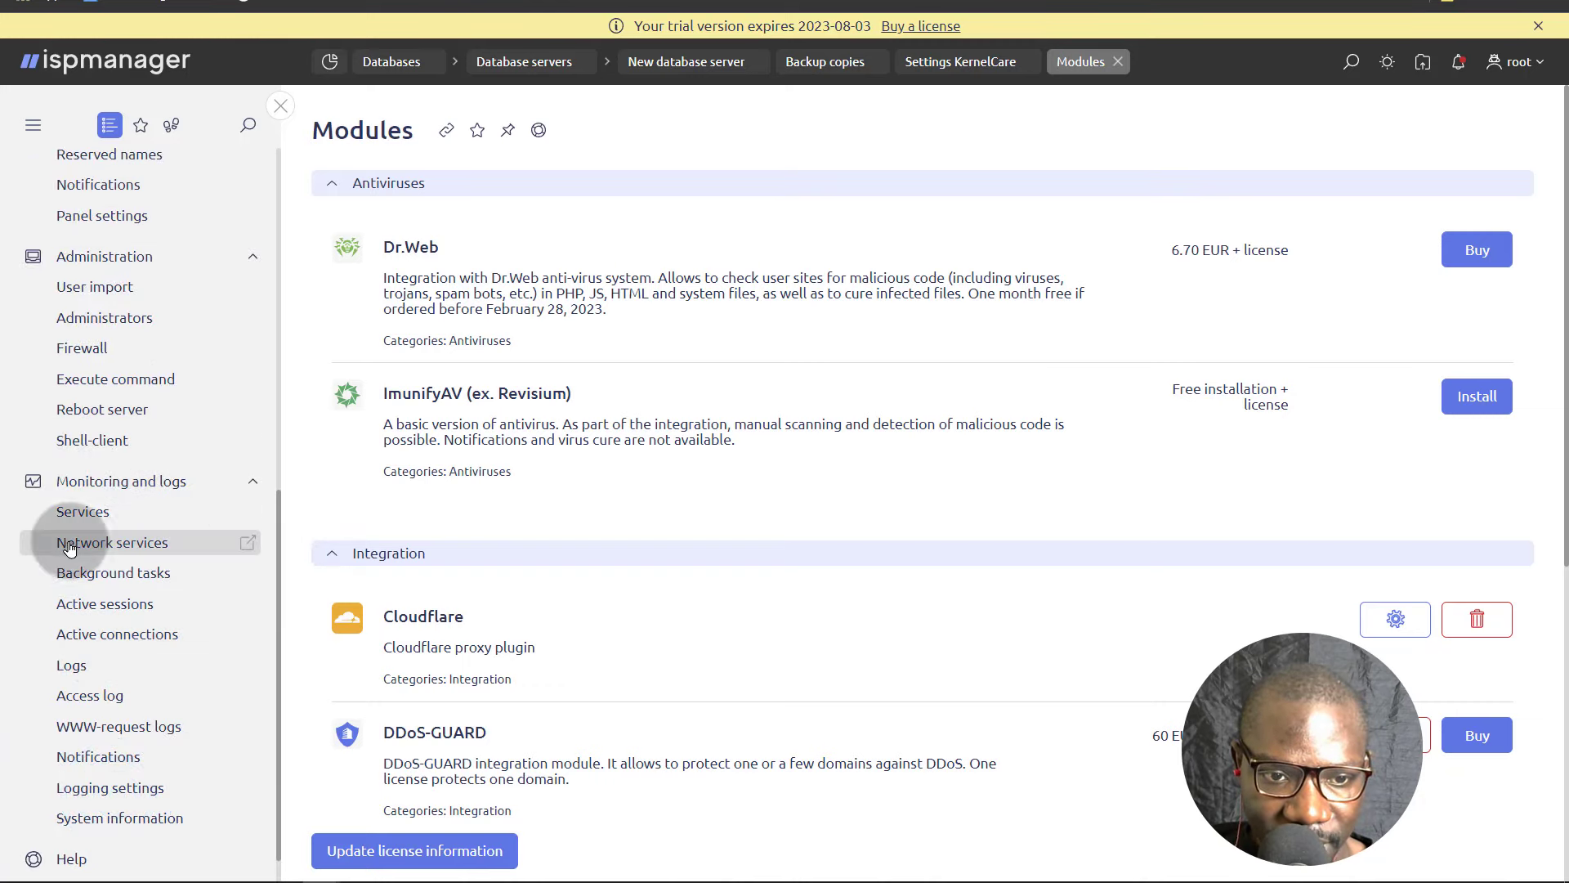
{"action": "left_click", "coordinate": [126, 546]}
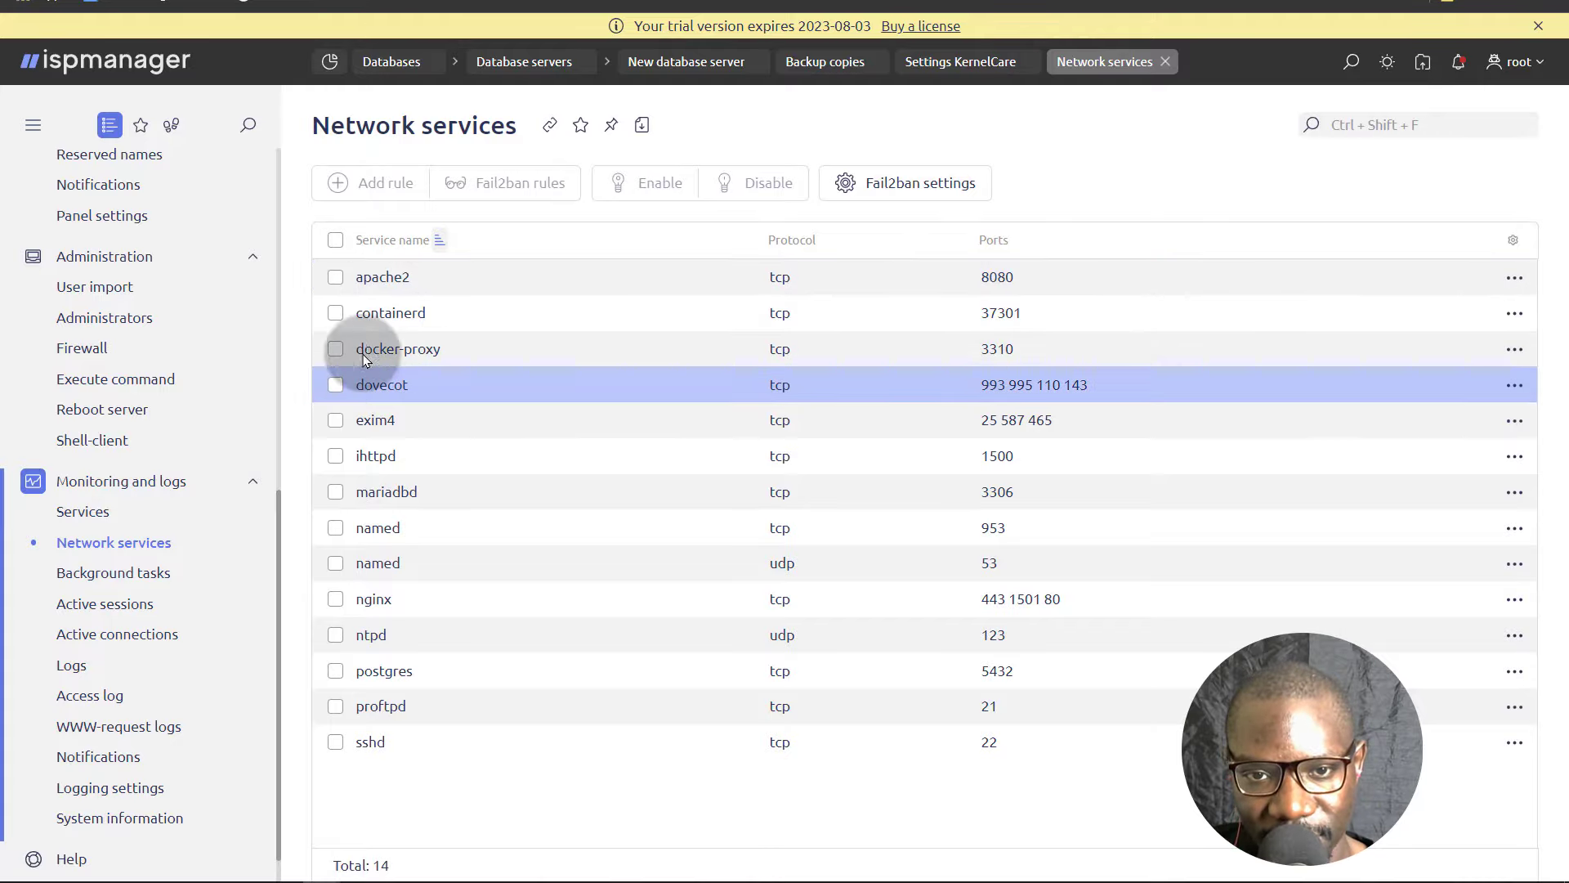
{"action": "left_click", "coordinate": [336, 278]}
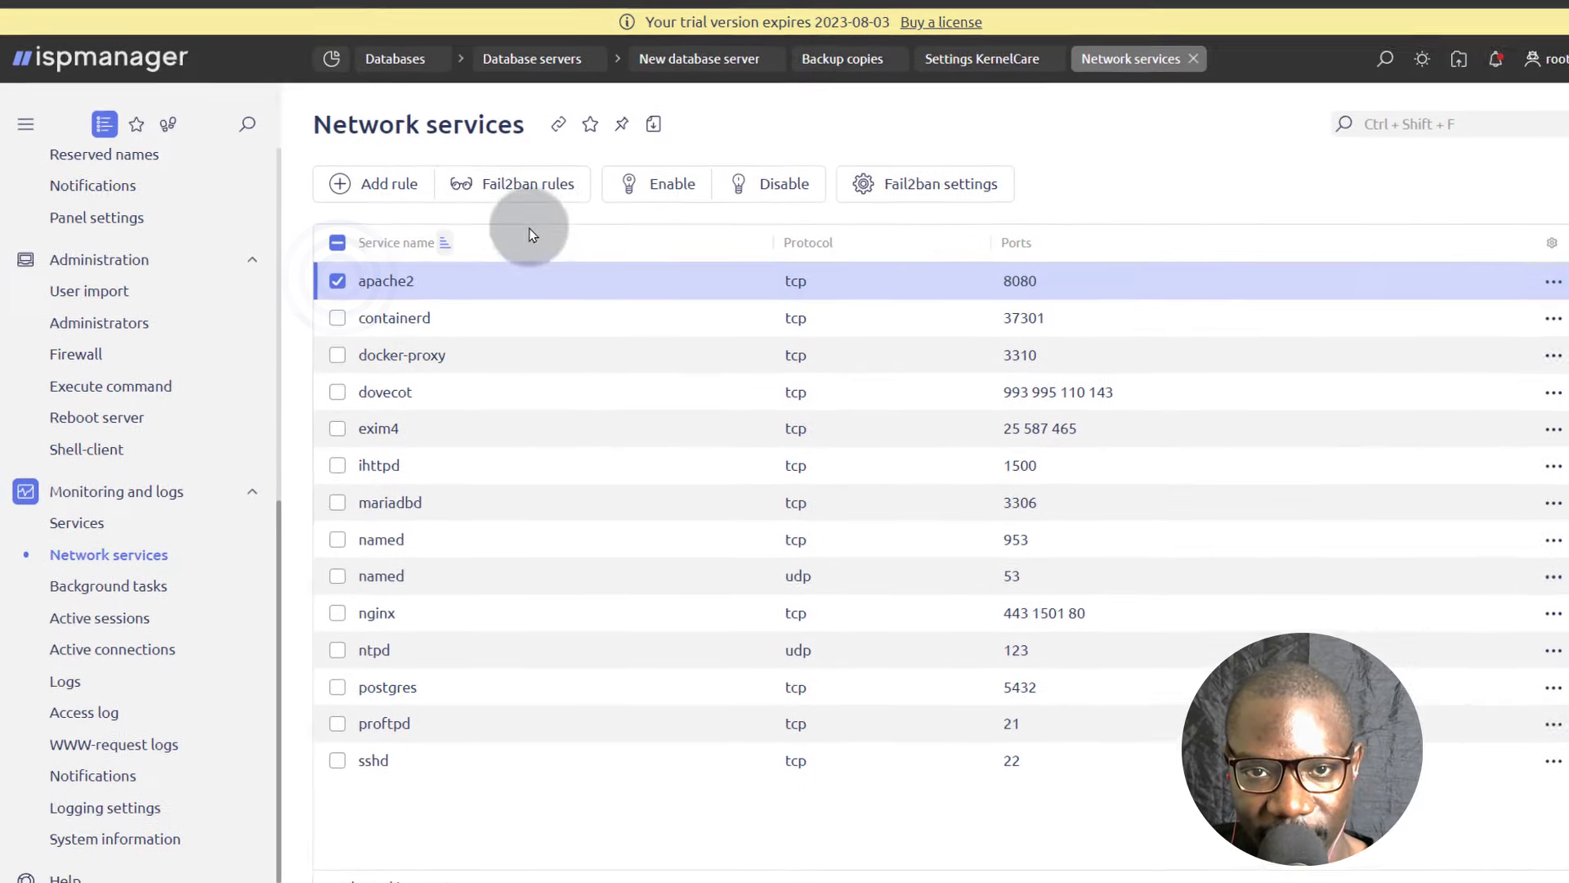
{"action": "left_click", "coordinate": [542, 188]}
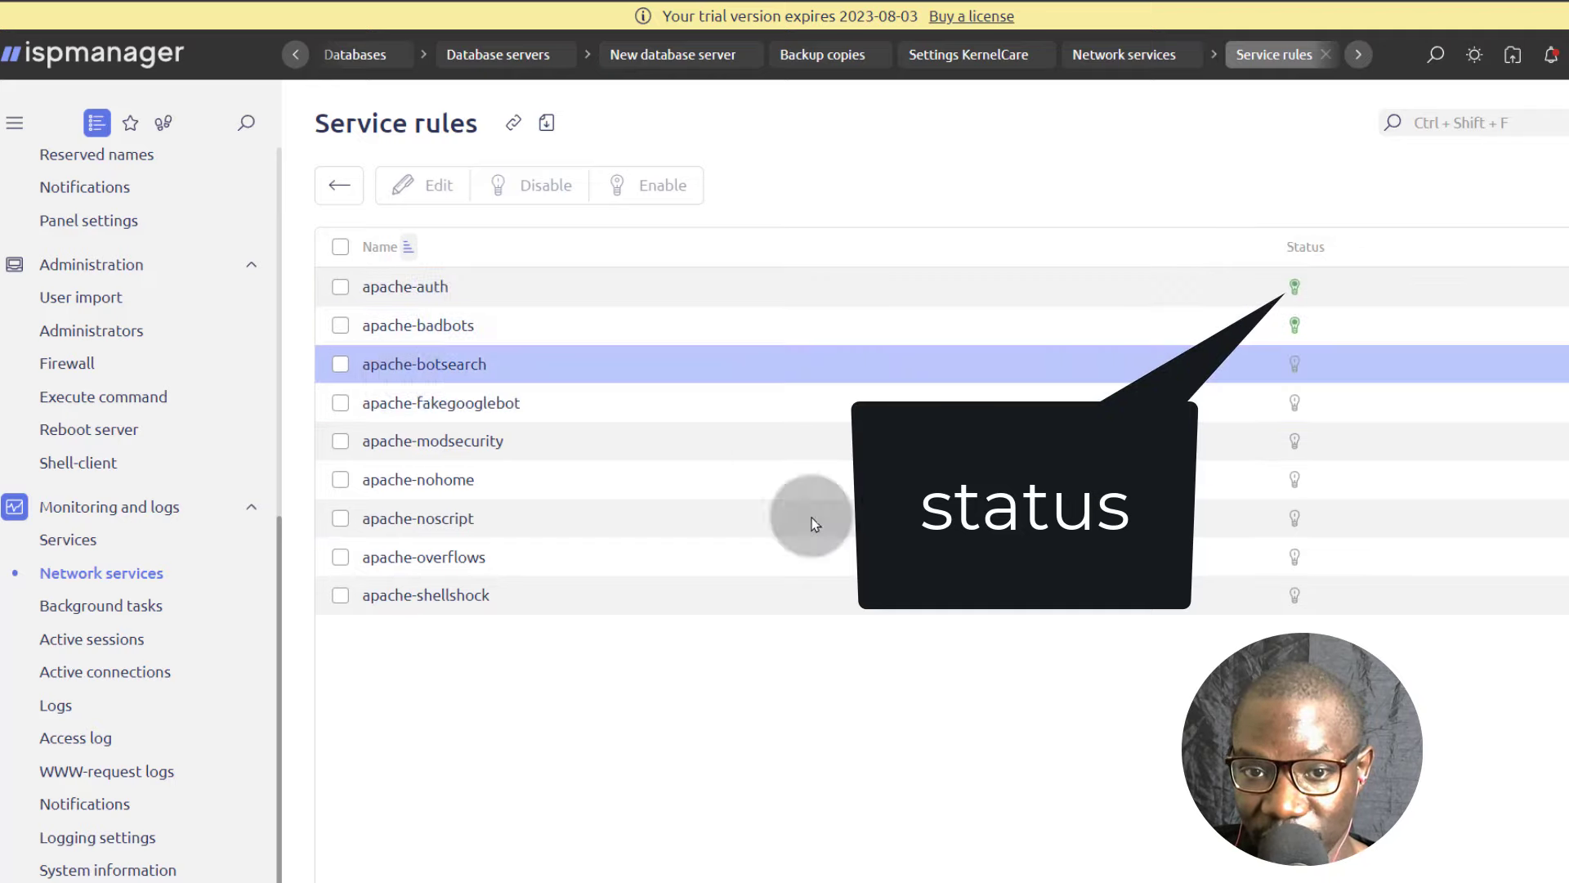
Enable the apache-botsearch Fail2ban rule and confirm the change
{"action": "left_click", "coordinate": [1295, 364]}
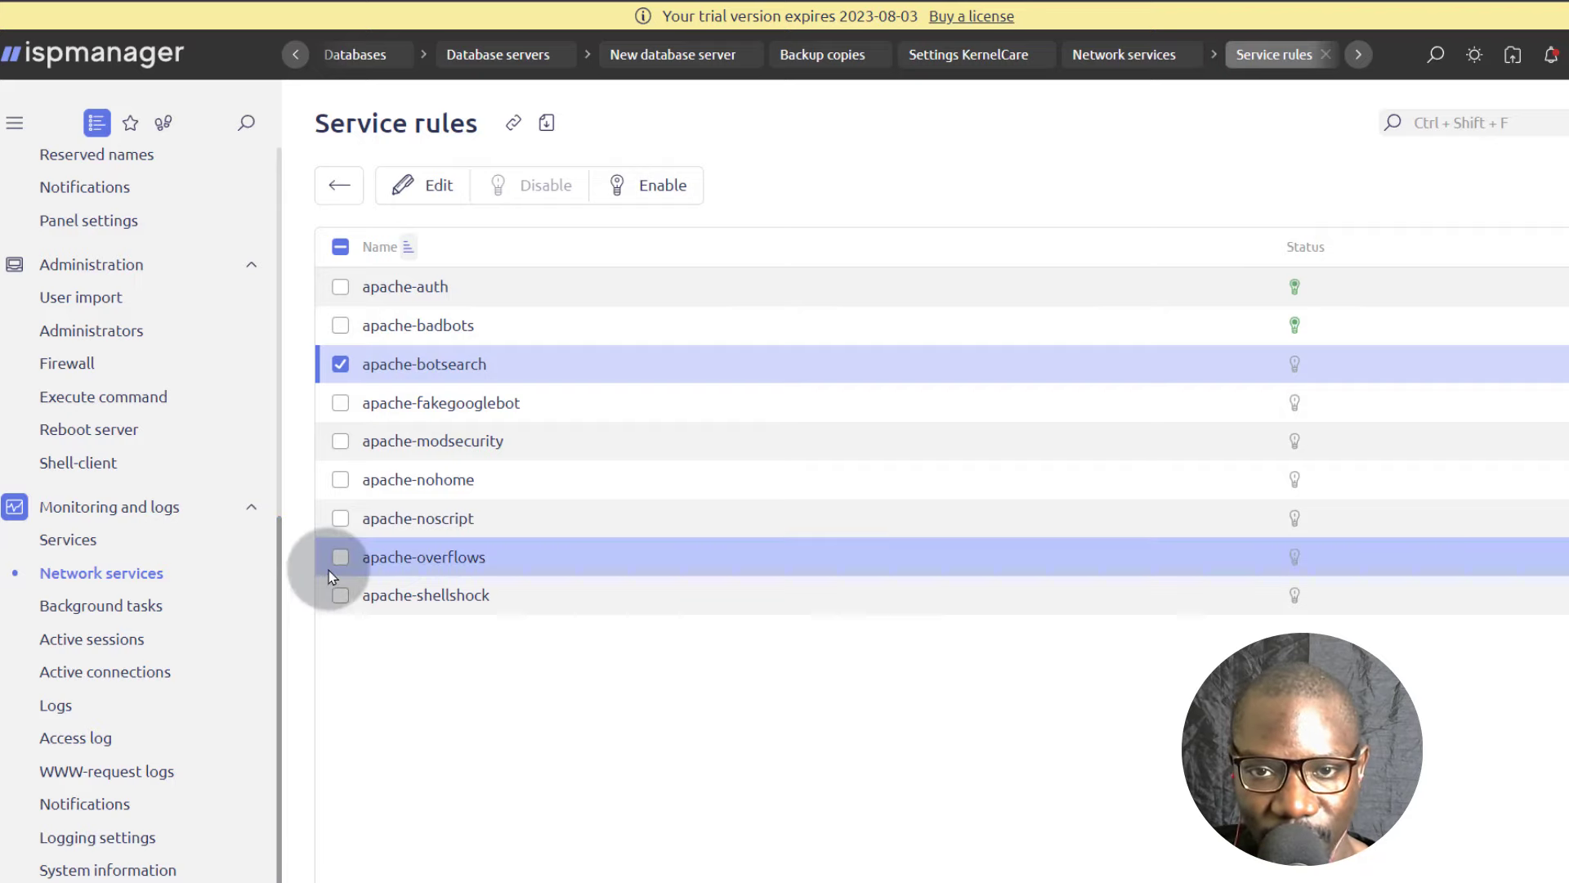
{"action": "left_click", "coordinate": [340, 370]}
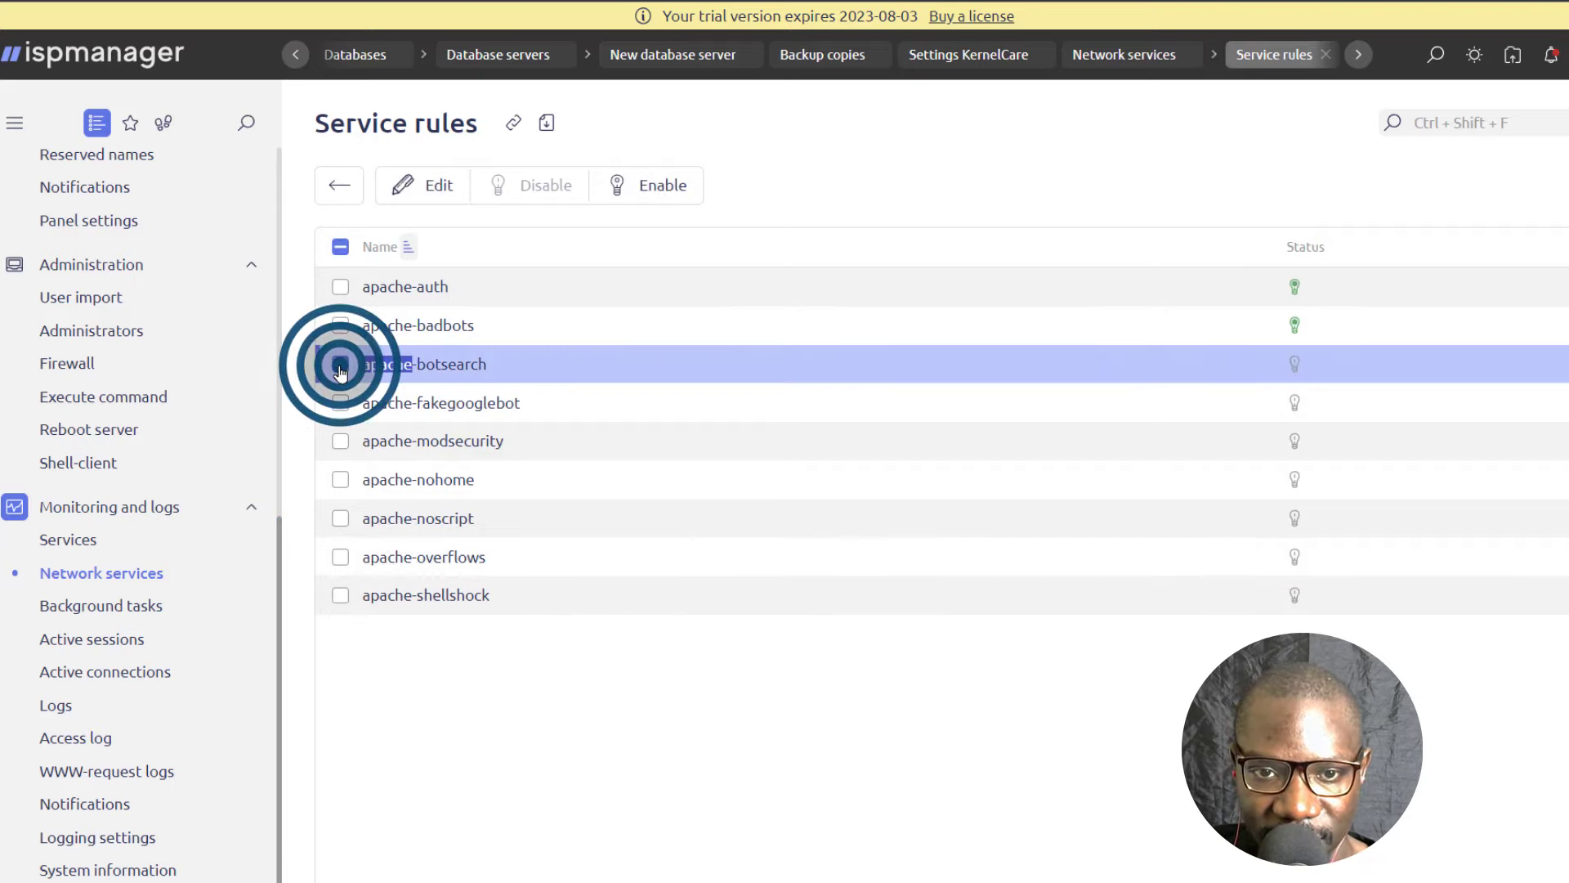
{"action": "left_click", "coordinate": [648, 184]}
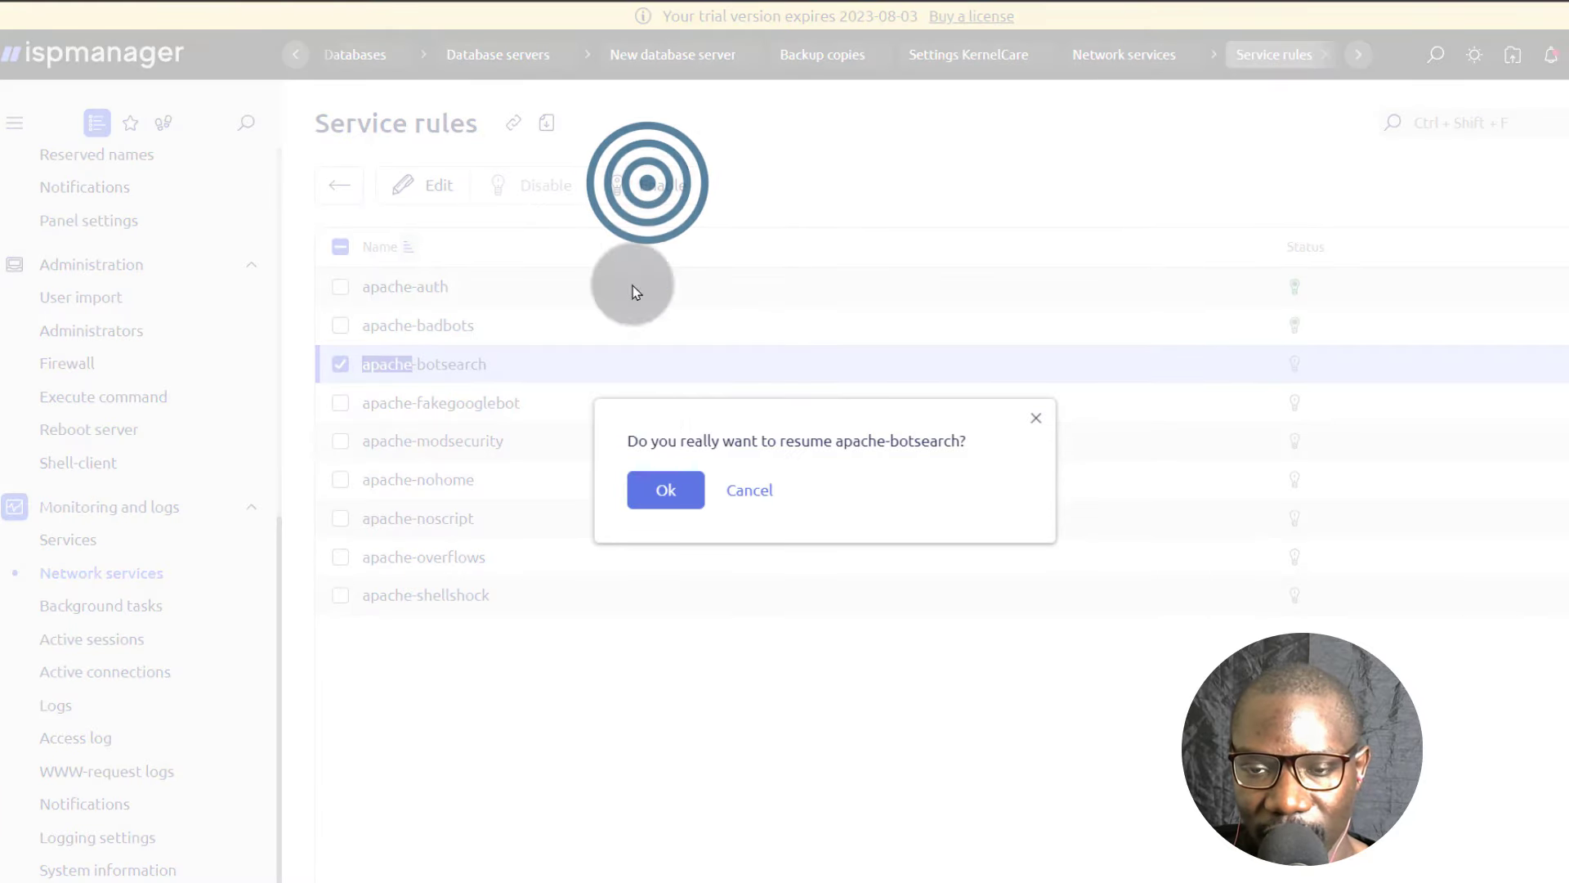
{"action": "left_click", "coordinate": [666, 483]}
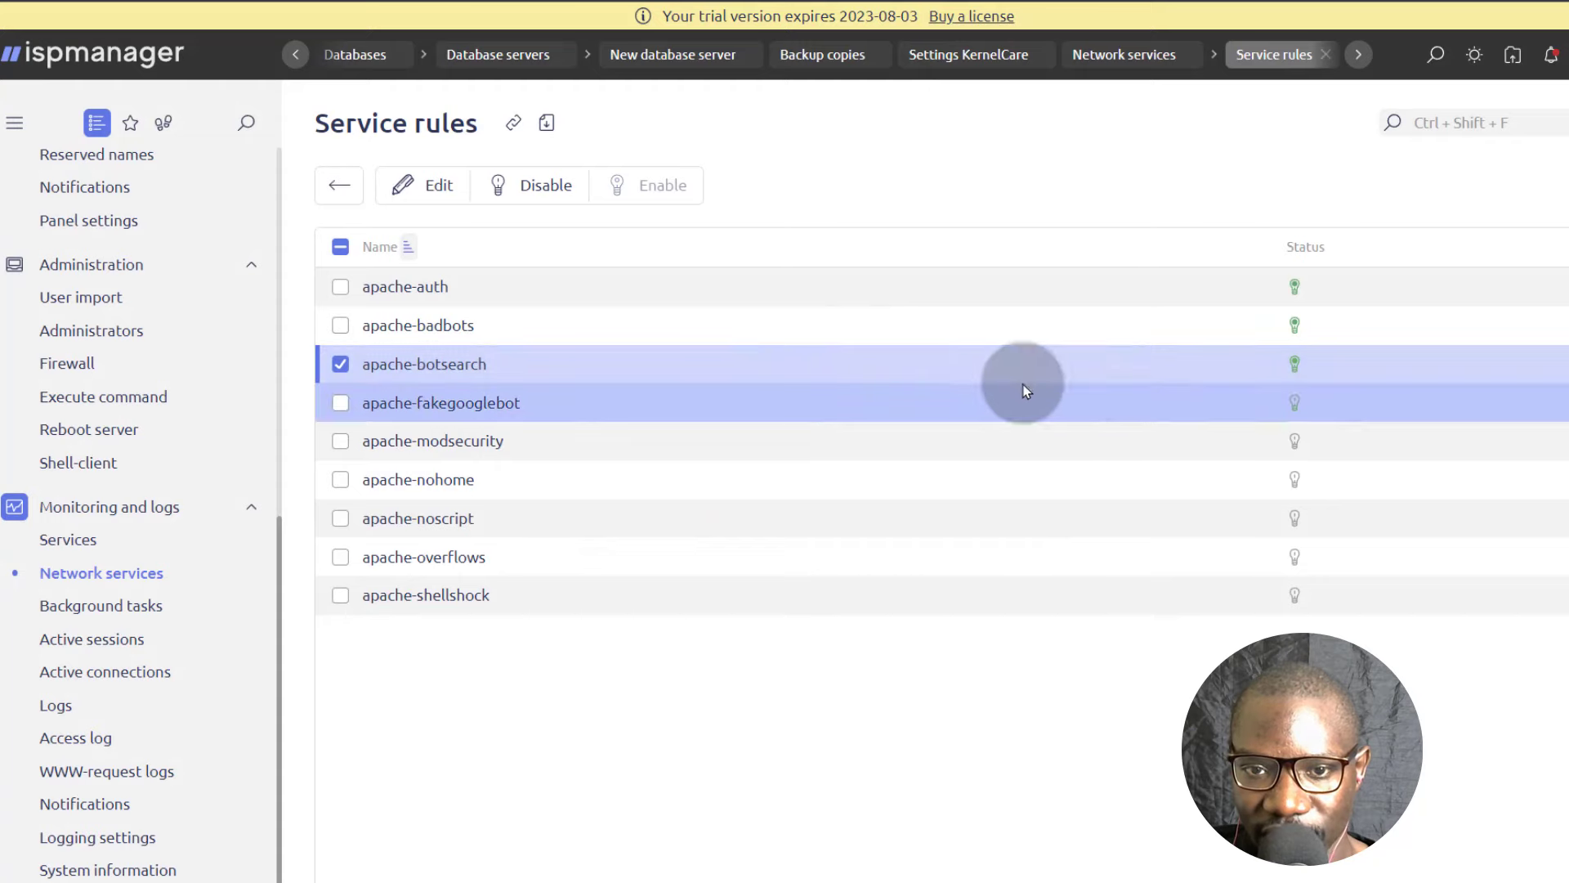
Enable the apache-fakegooglebot, apache-modsecurity and apache-nohome rules together, leaving apache-botsearch out of the selection
{"action": "left_click", "coordinate": [340, 402]}
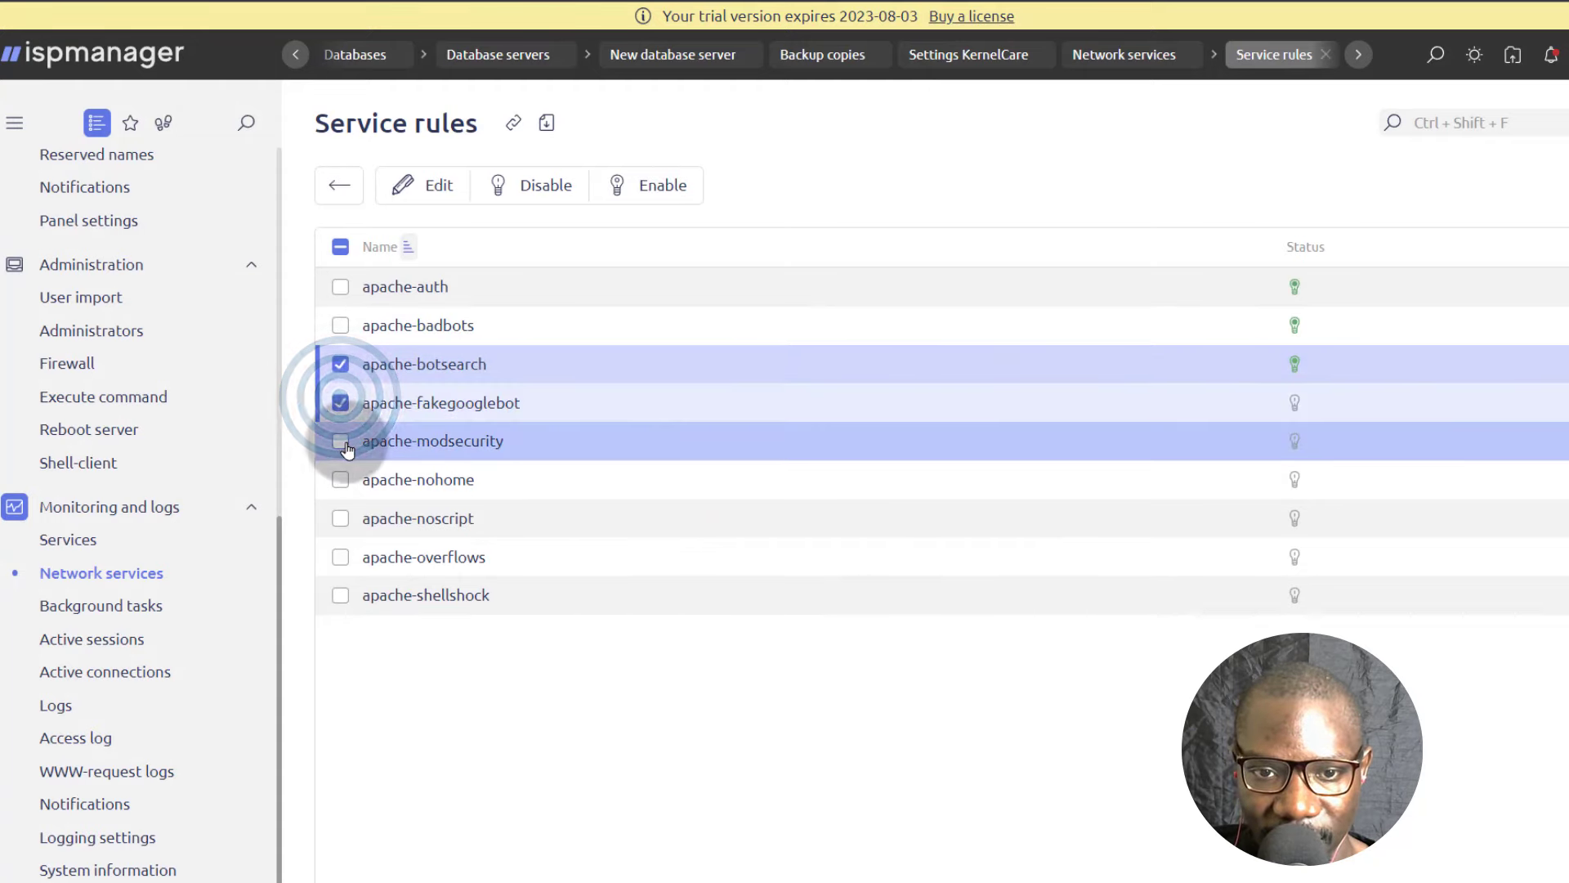
{"action": "left_click", "coordinate": [341, 441]}
{"action": "left_click", "coordinate": [341, 479]}
{"action": "left_click", "coordinate": [341, 363]}
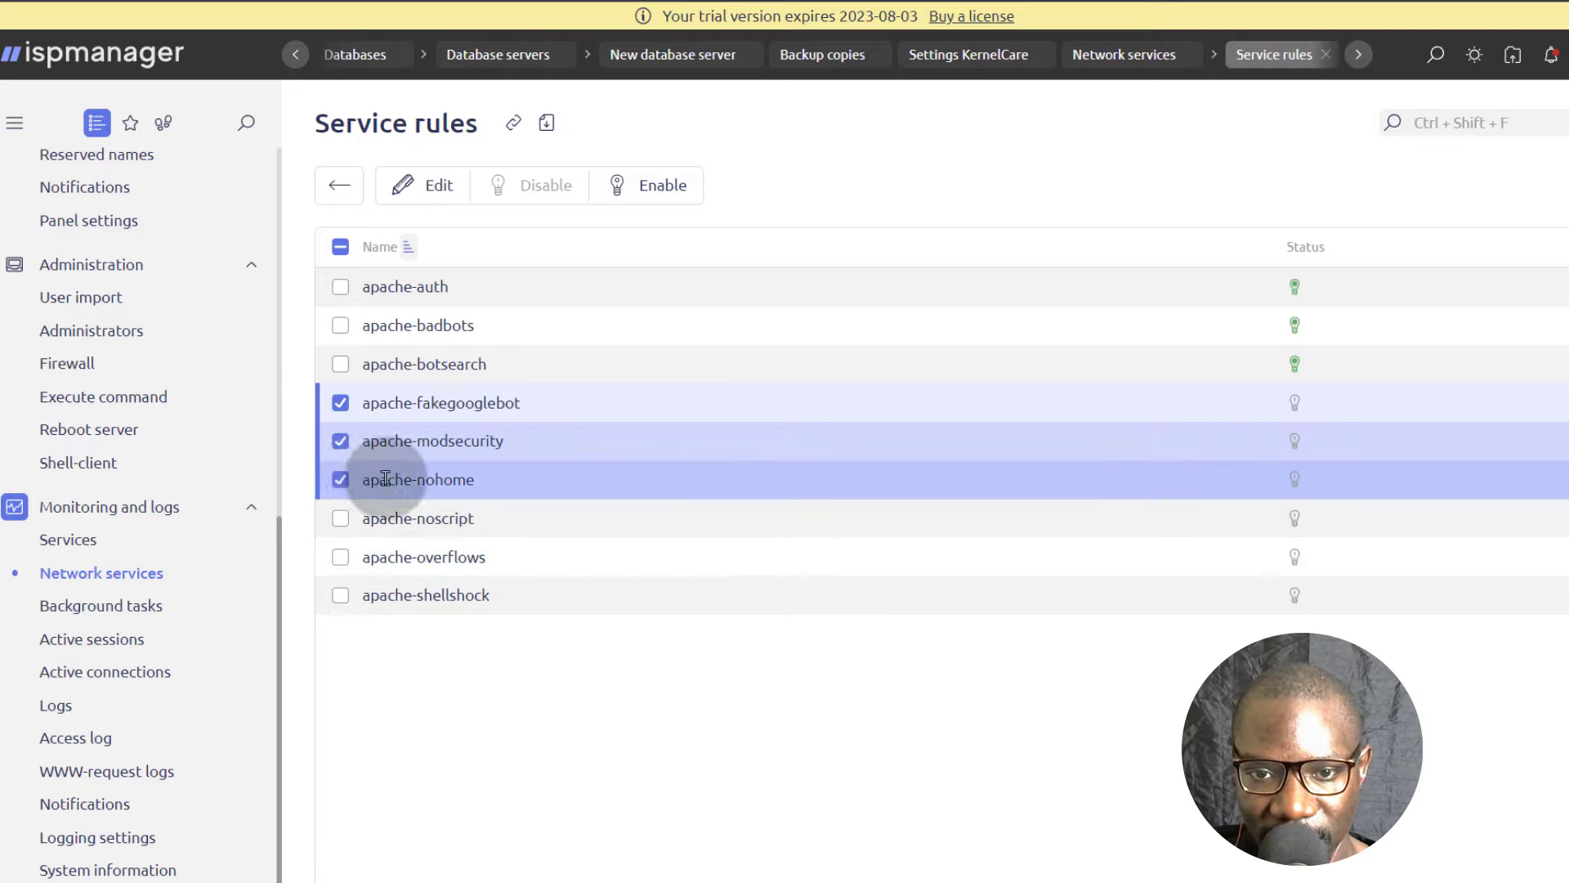
{"action": "left_click", "coordinate": [664, 186]}
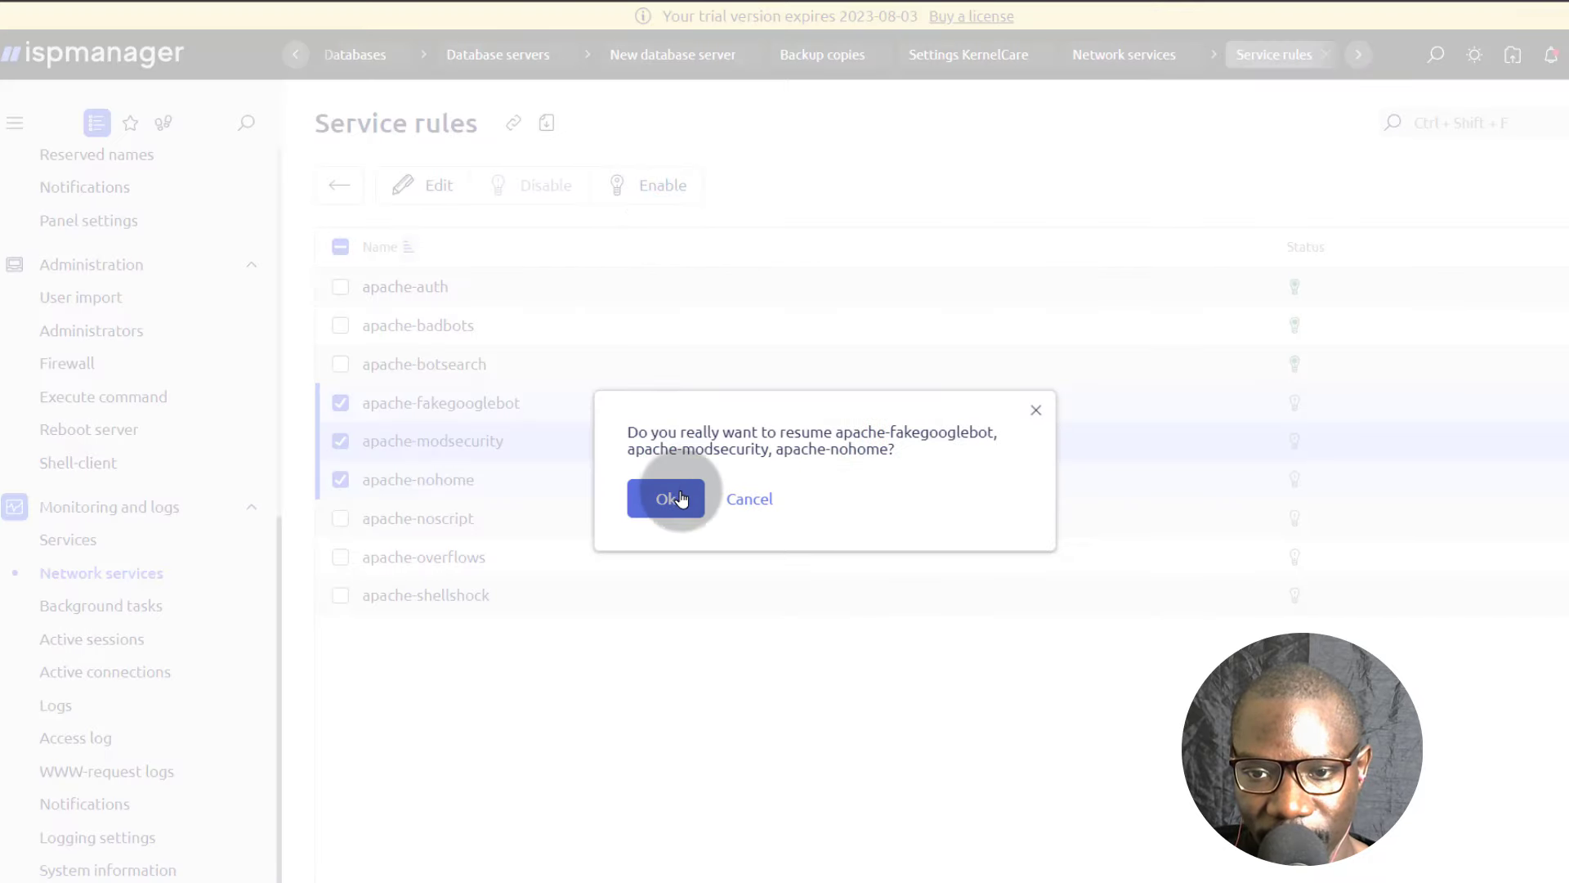
{"action": "left_click", "coordinate": [668, 495]}
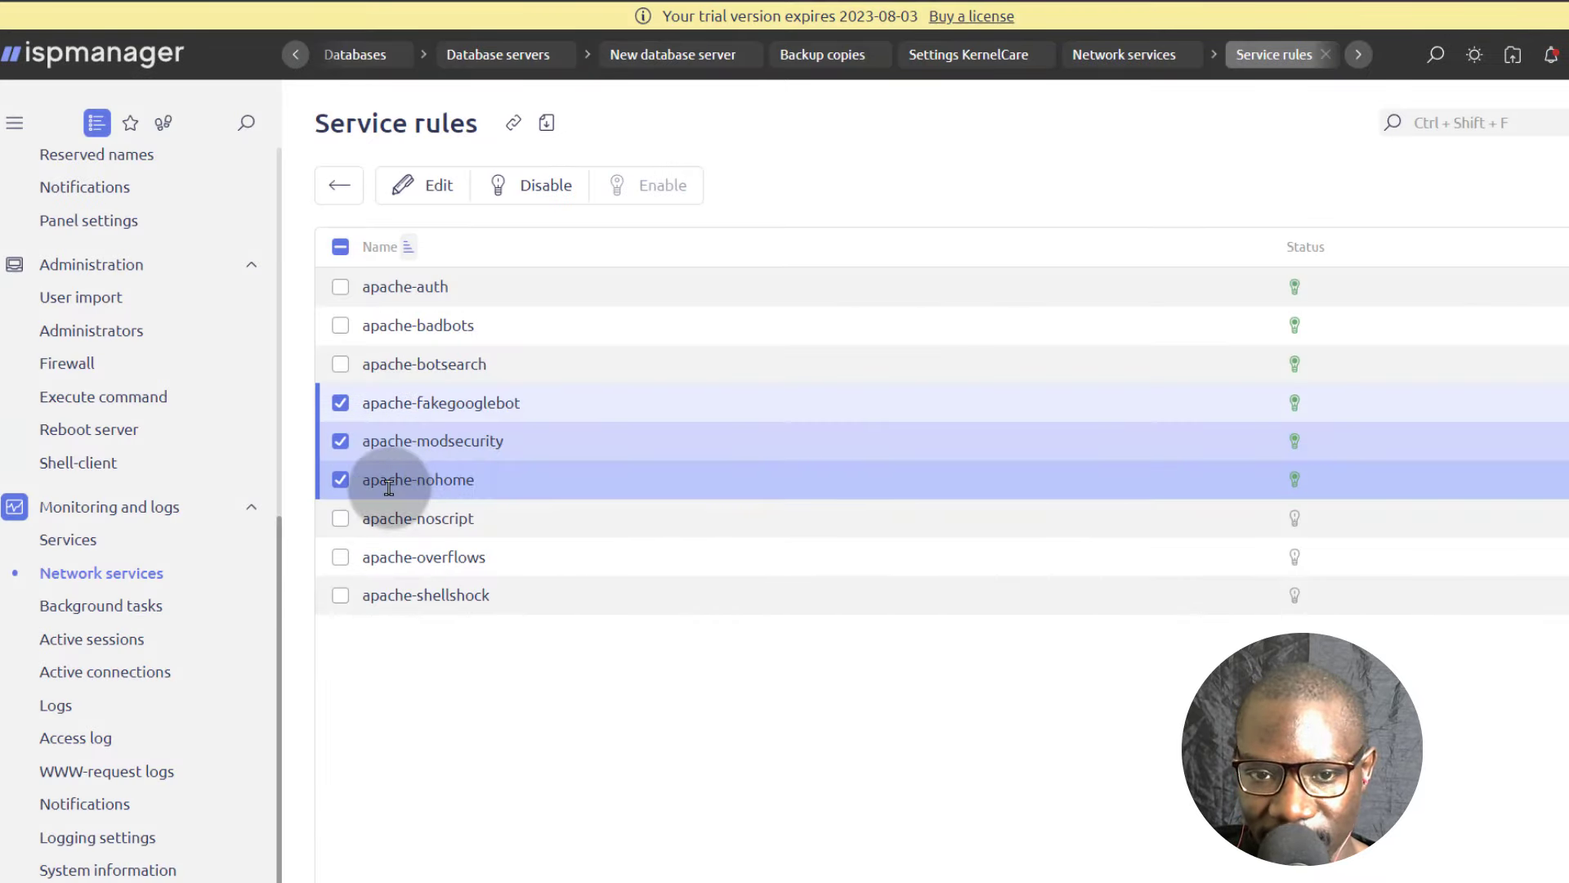
Add apache-noscript, apache-overflows and apache-shellshock to the selected rules and enable them
{"action": "left_click", "coordinate": [341, 519]}
{"action": "left_click", "coordinate": [340, 557]}
{"action": "left_click", "coordinate": [341, 595]}
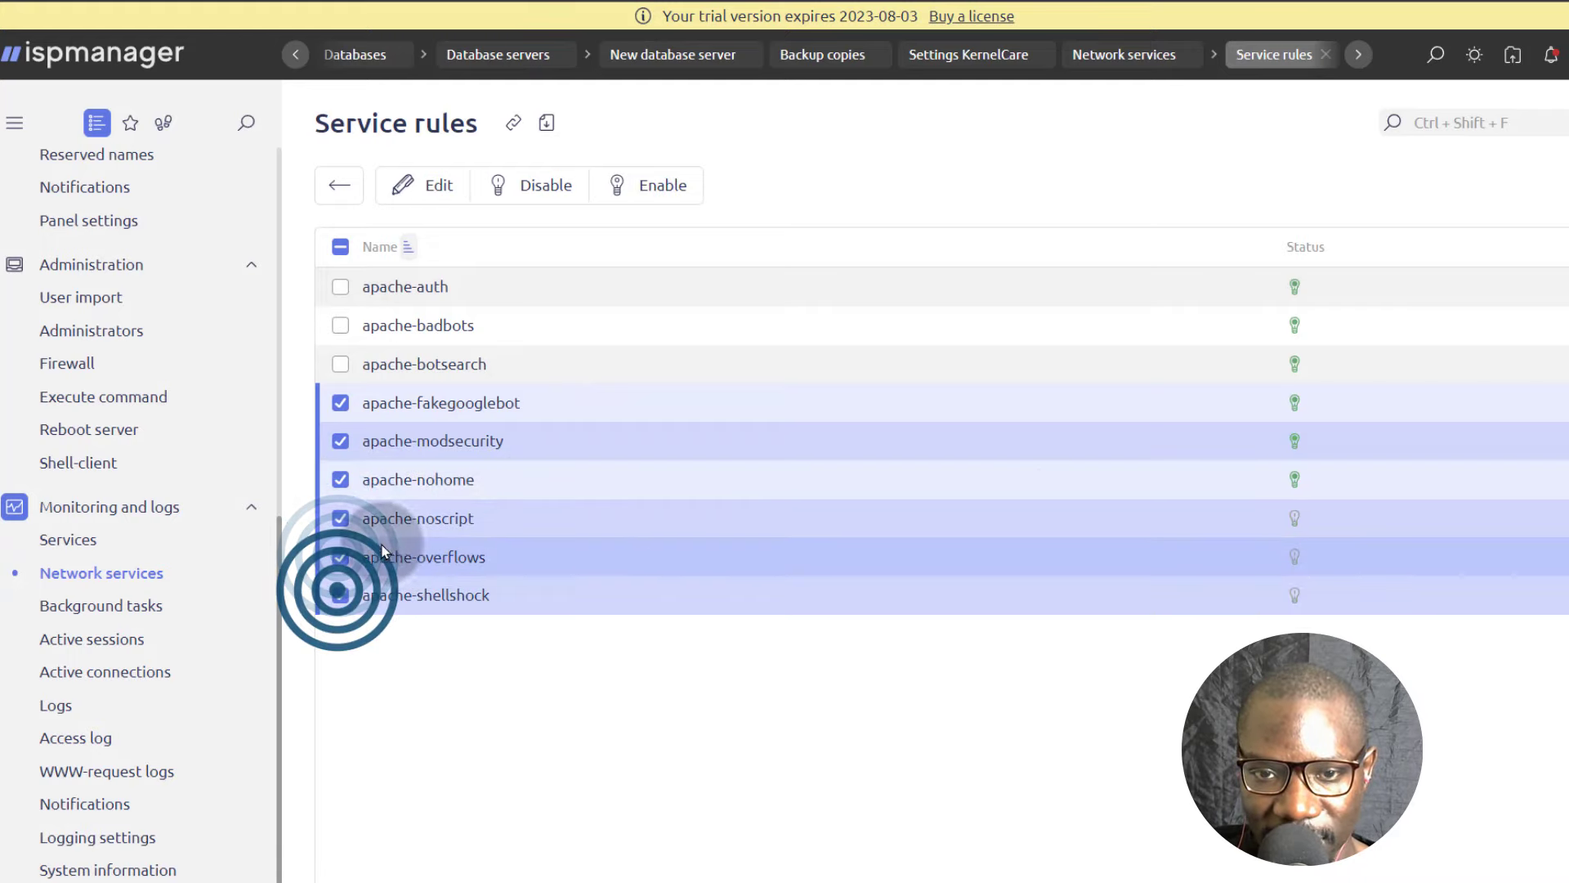
{"action": "left_click", "coordinate": [652, 186]}
{"action": "left_click", "coordinate": [662, 500]}
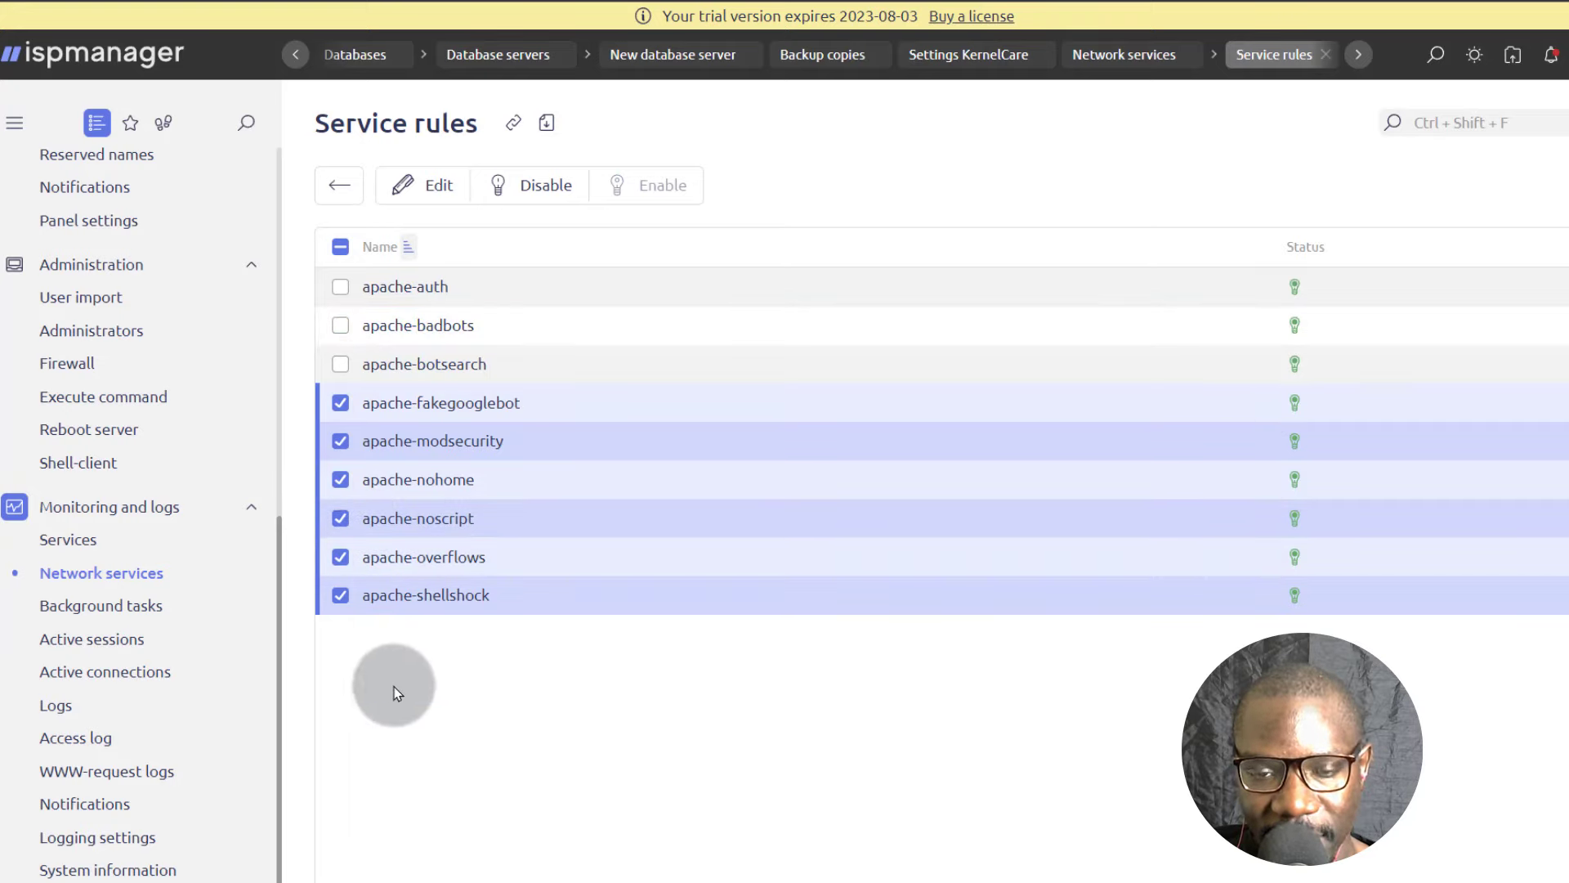
Deselect all the rules in the apache2 service rules list
{"action": "left_click", "coordinate": [340, 403]}
{"action": "left_click", "coordinate": [334, 439]}
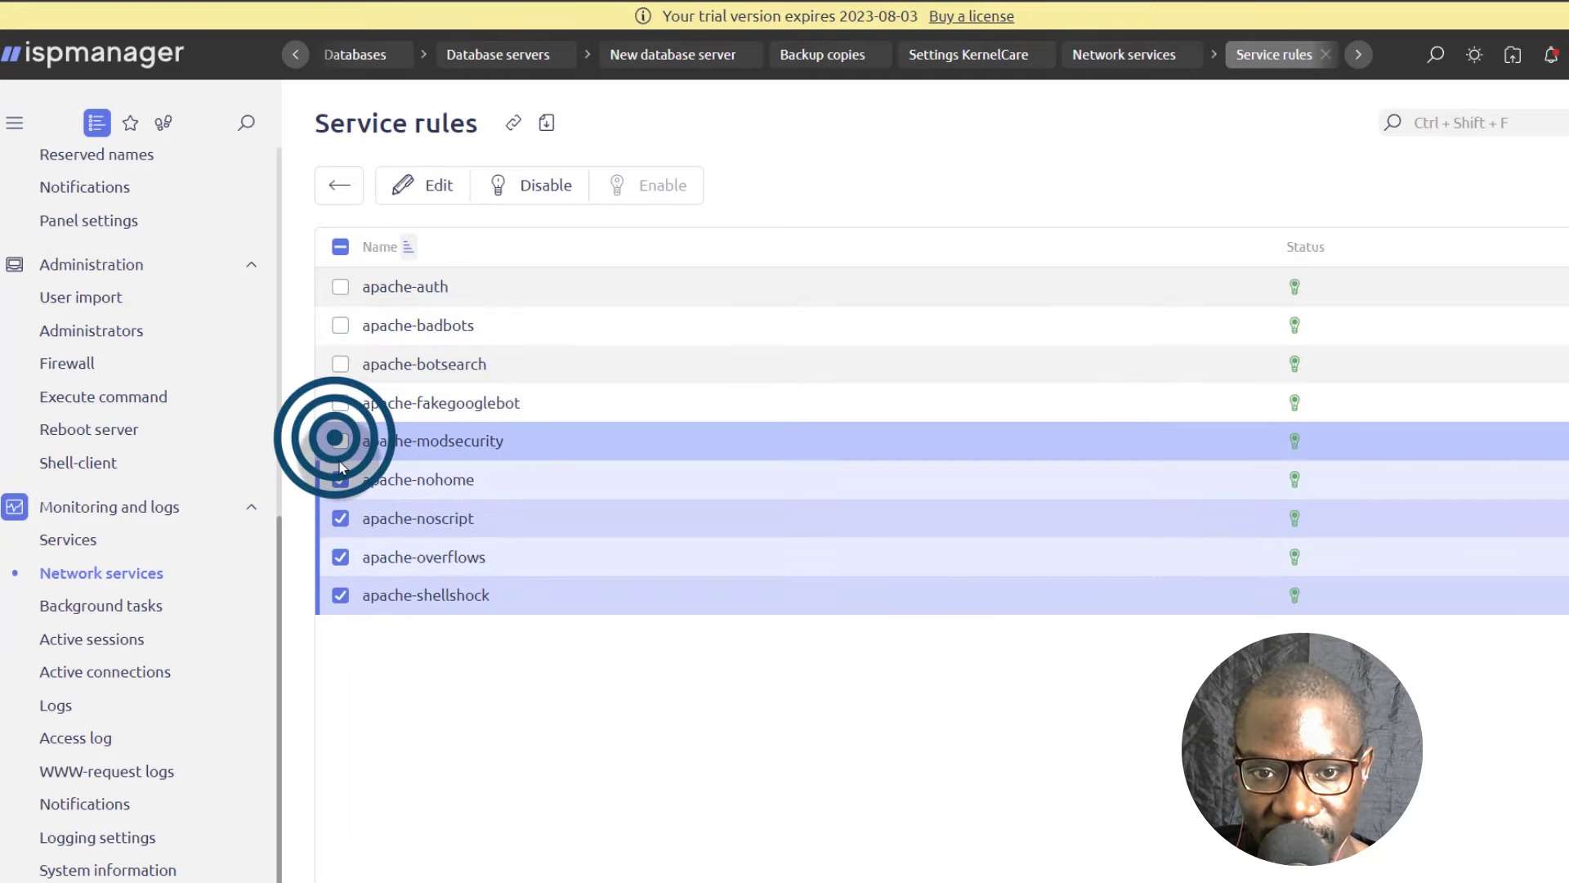
{"action": "left_click", "coordinate": [341, 480]}
{"action": "left_click", "coordinate": [341, 248]}
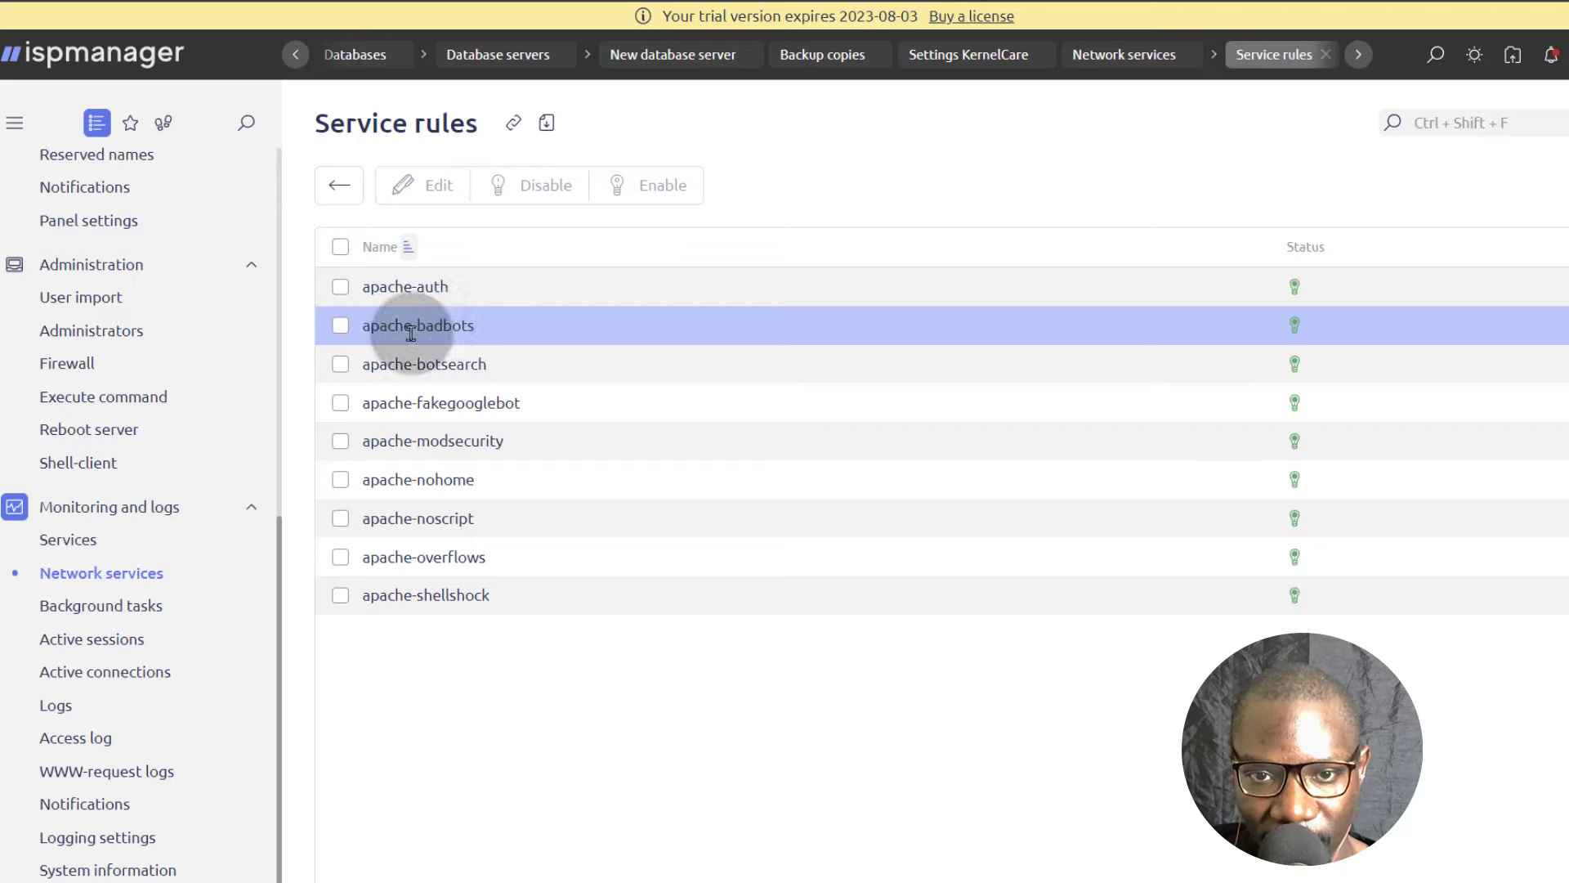
Open the apache-badbots rule settings, check the attempts number hint, and set the attempts number to 2
{"action": "left_click", "coordinate": [339, 324]}
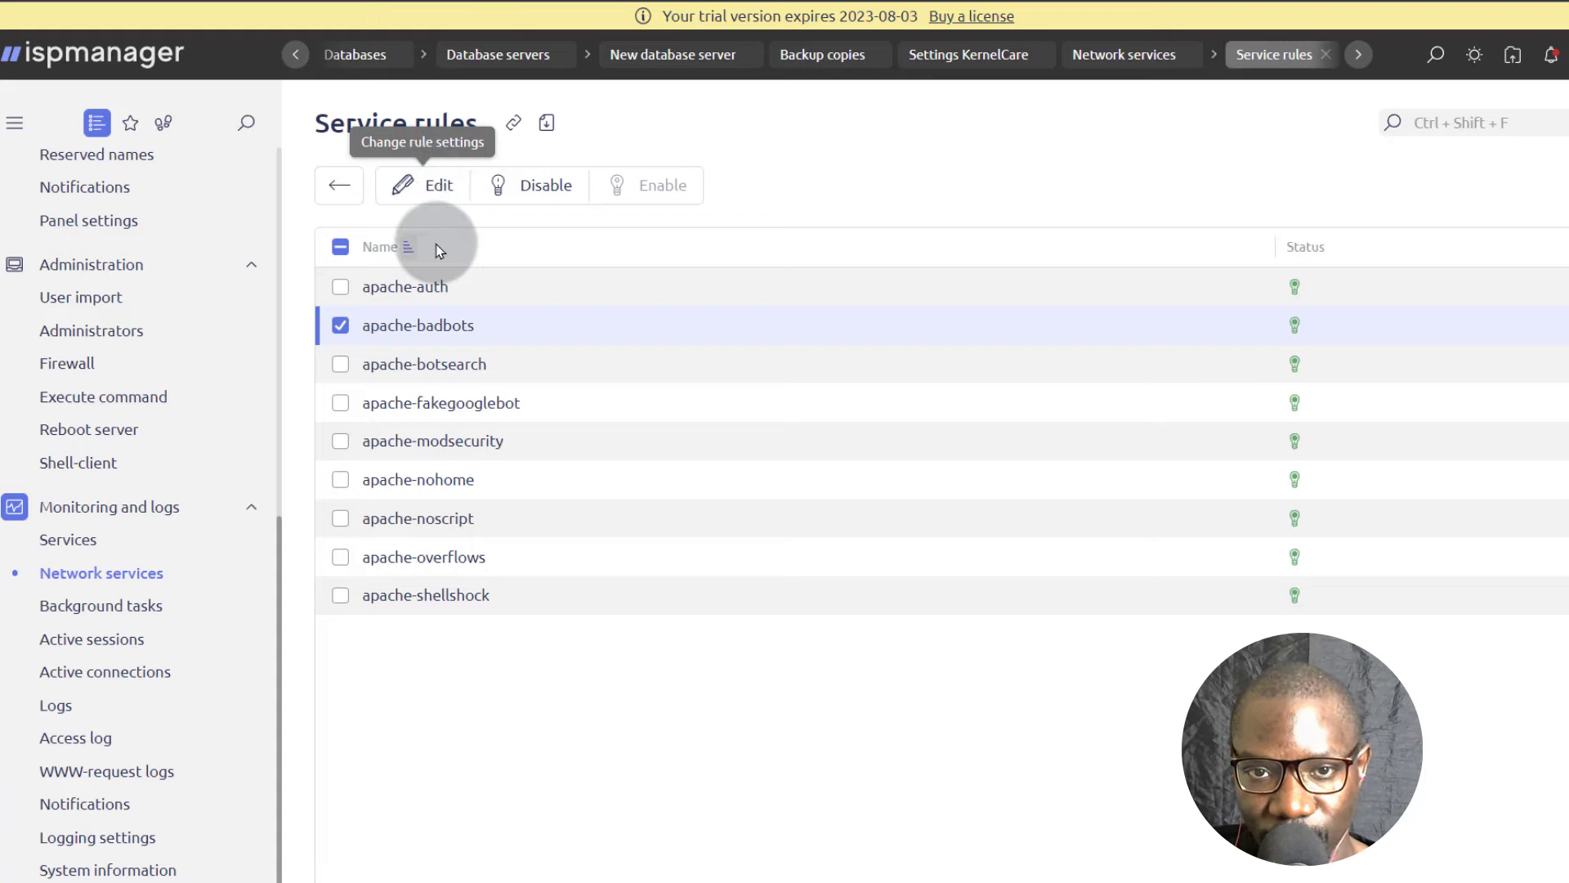
{"action": "left_click", "coordinate": [433, 188]}
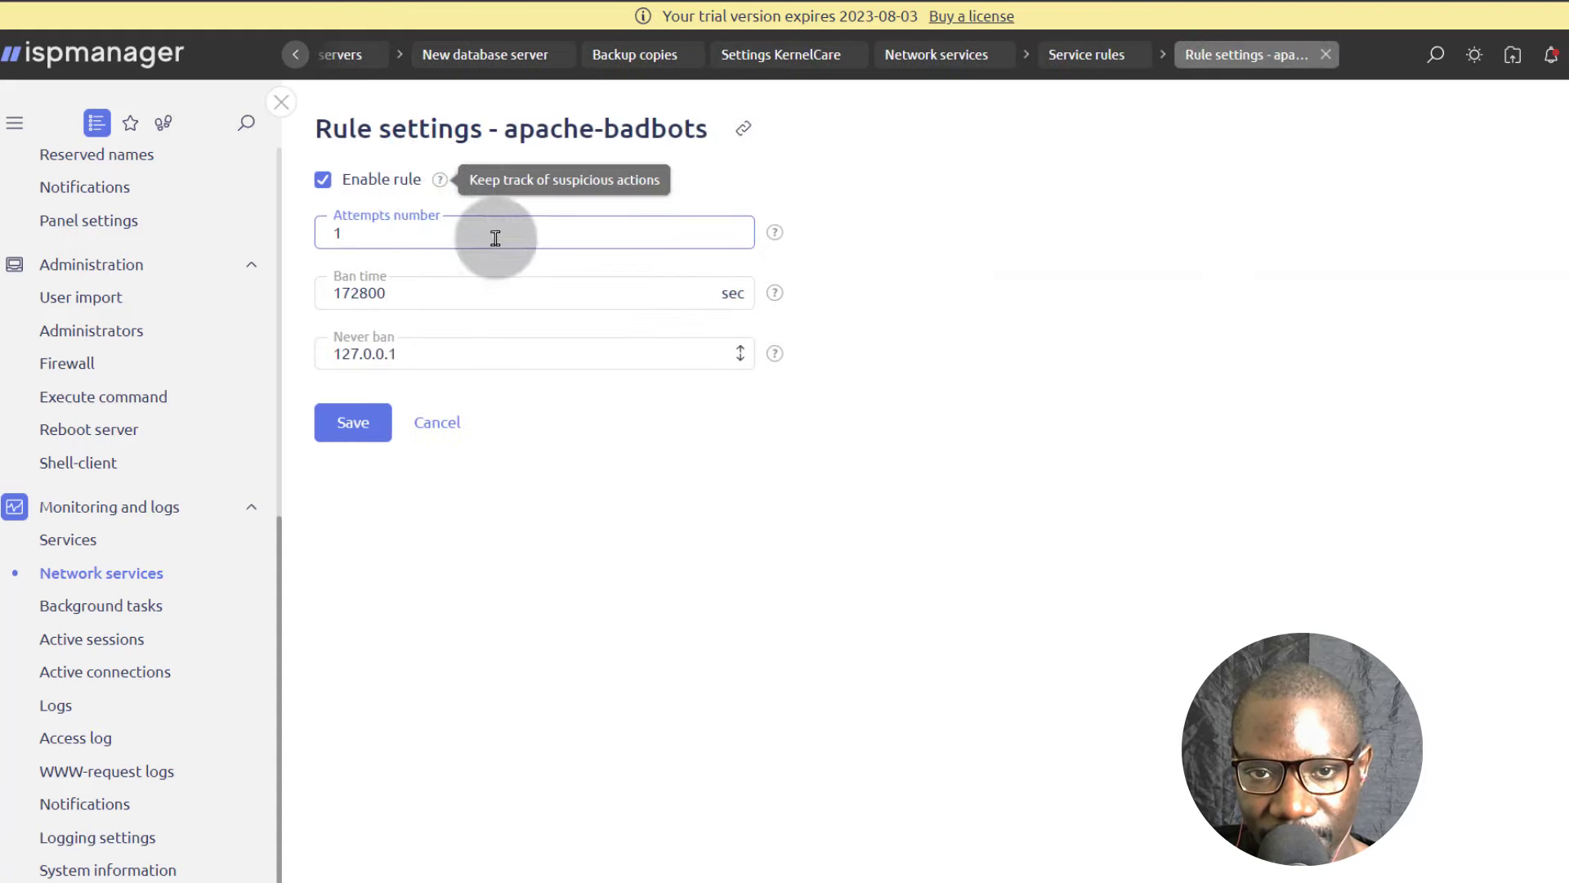
{"action": "mouse_move", "coordinate": [777, 242]}
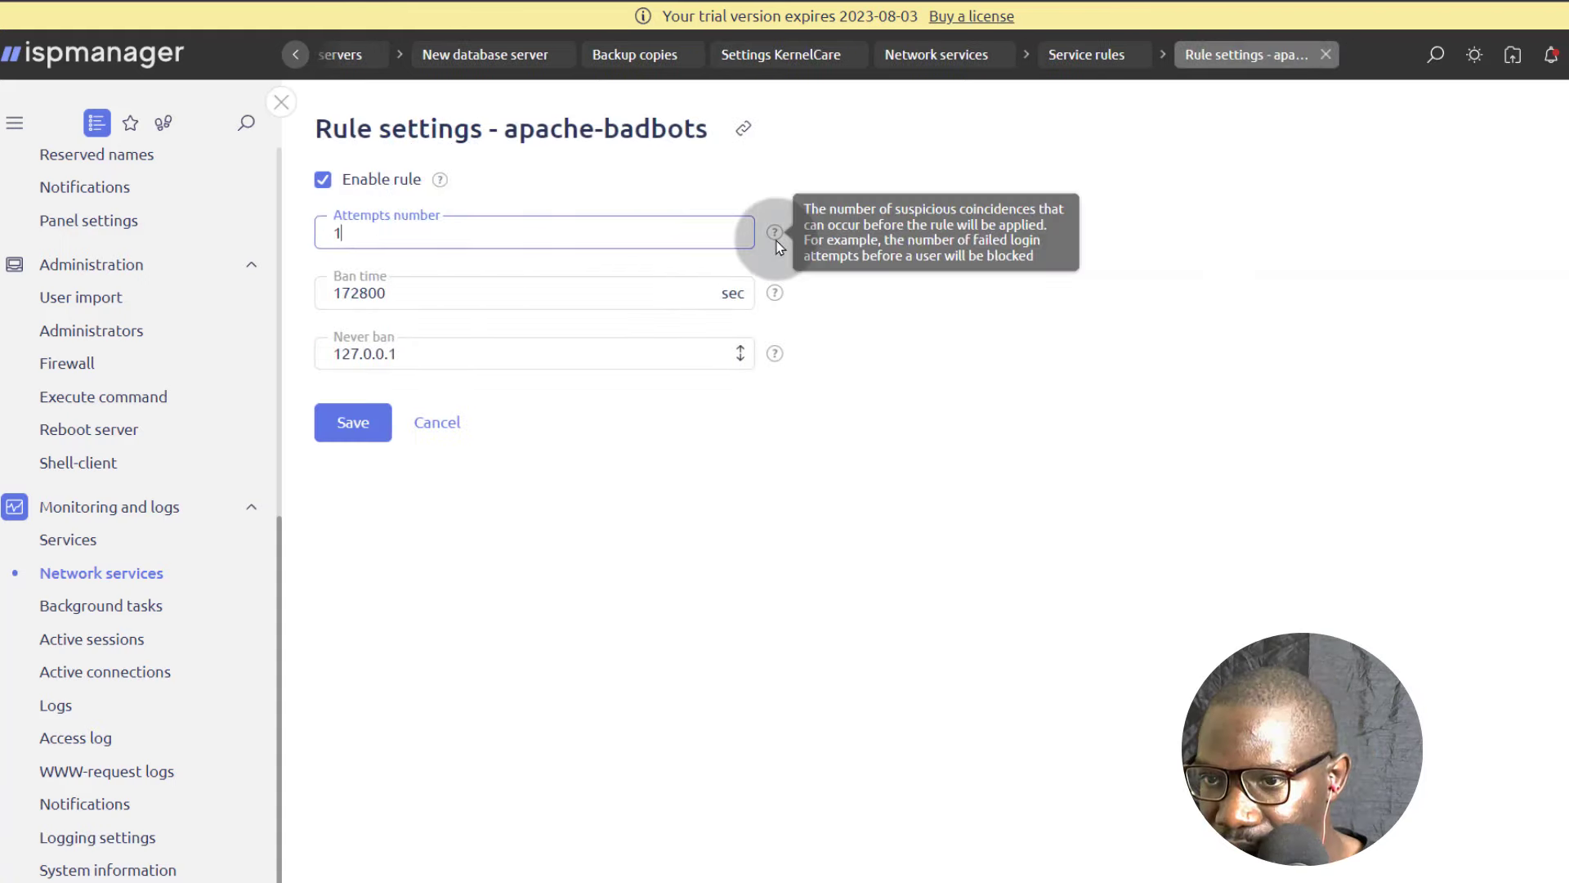
{"action": "left_click", "coordinate": [381, 225]}
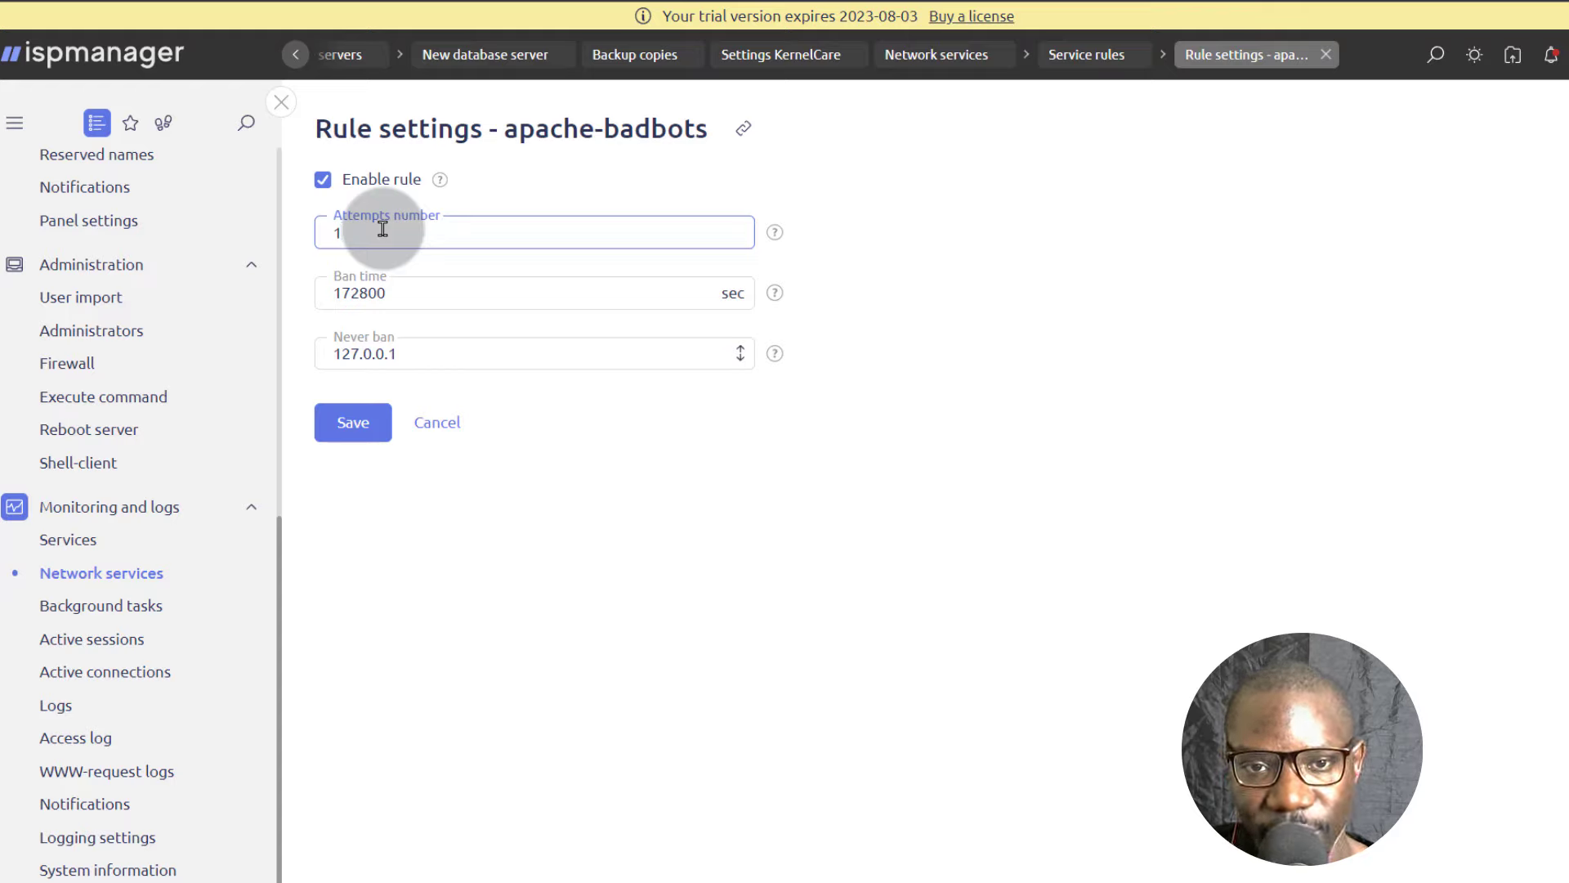
{"action": "double_click", "coordinate": [353, 233]}
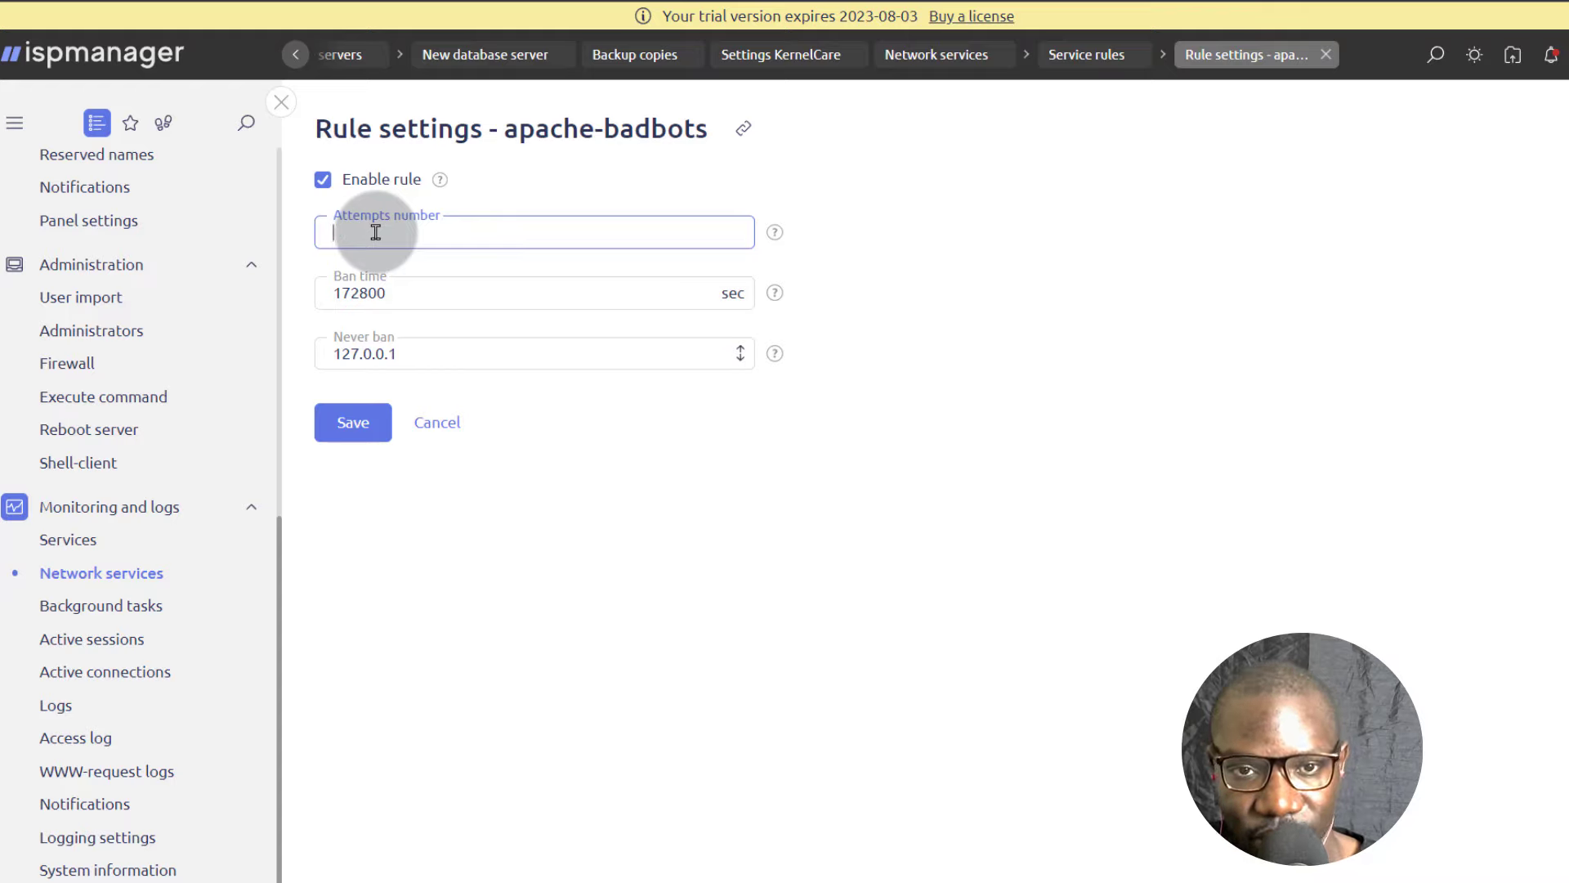
{"action": "left_click", "coordinate": [402, 291]}
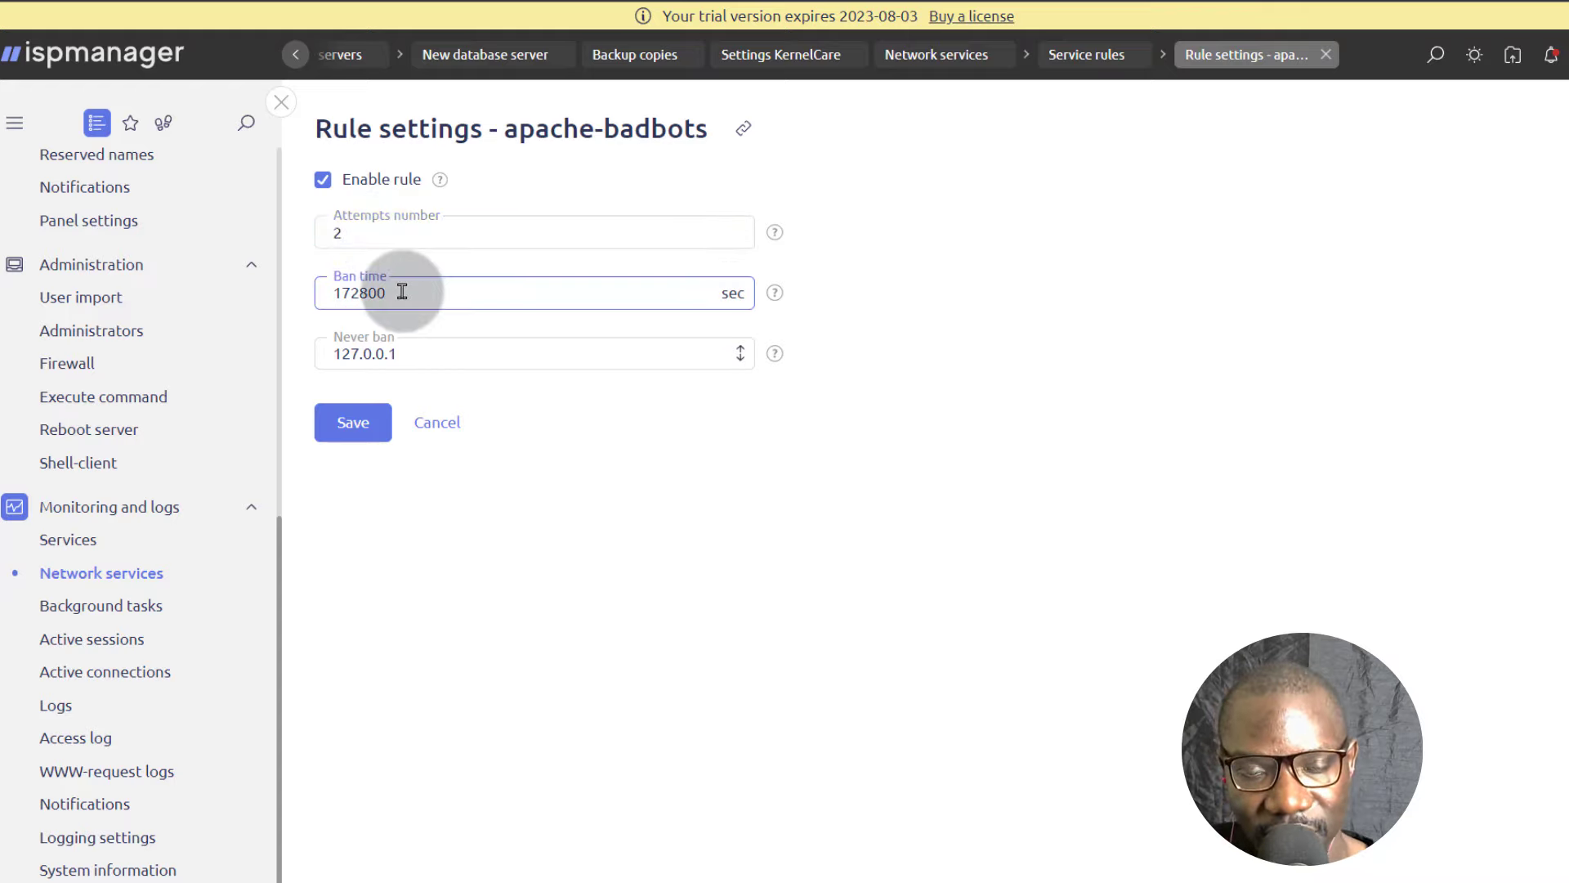
{"action": "left_click", "coordinate": [385, 235]}
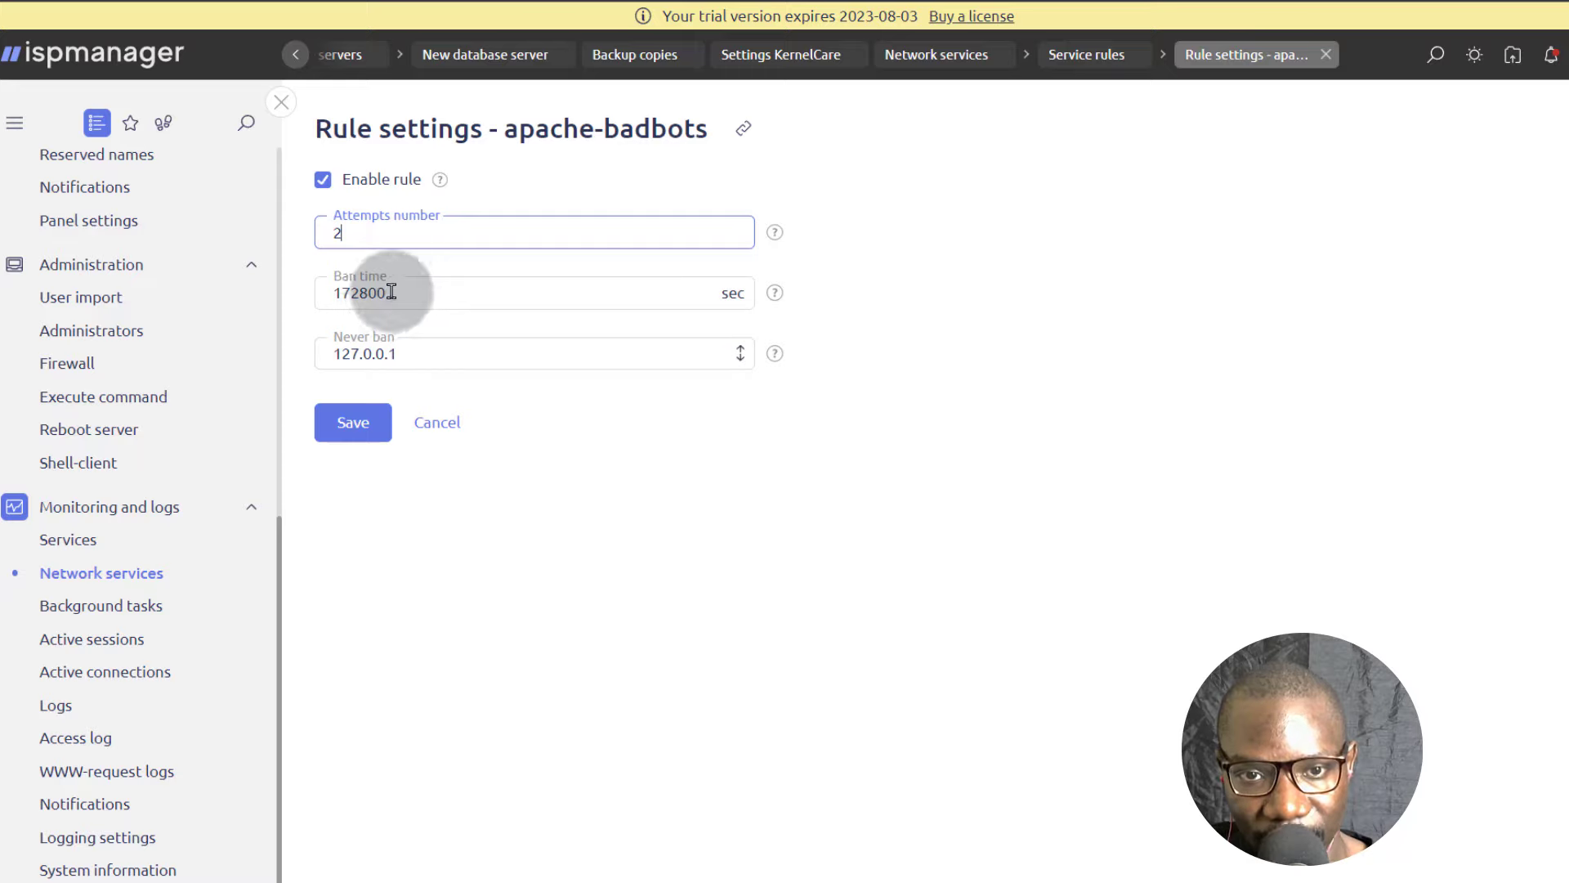
Examine the ban time and Never ban fields of the apache-badbots rule, then cancel the rule changes
{"action": "double_click", "coordinate": [347, 292]}
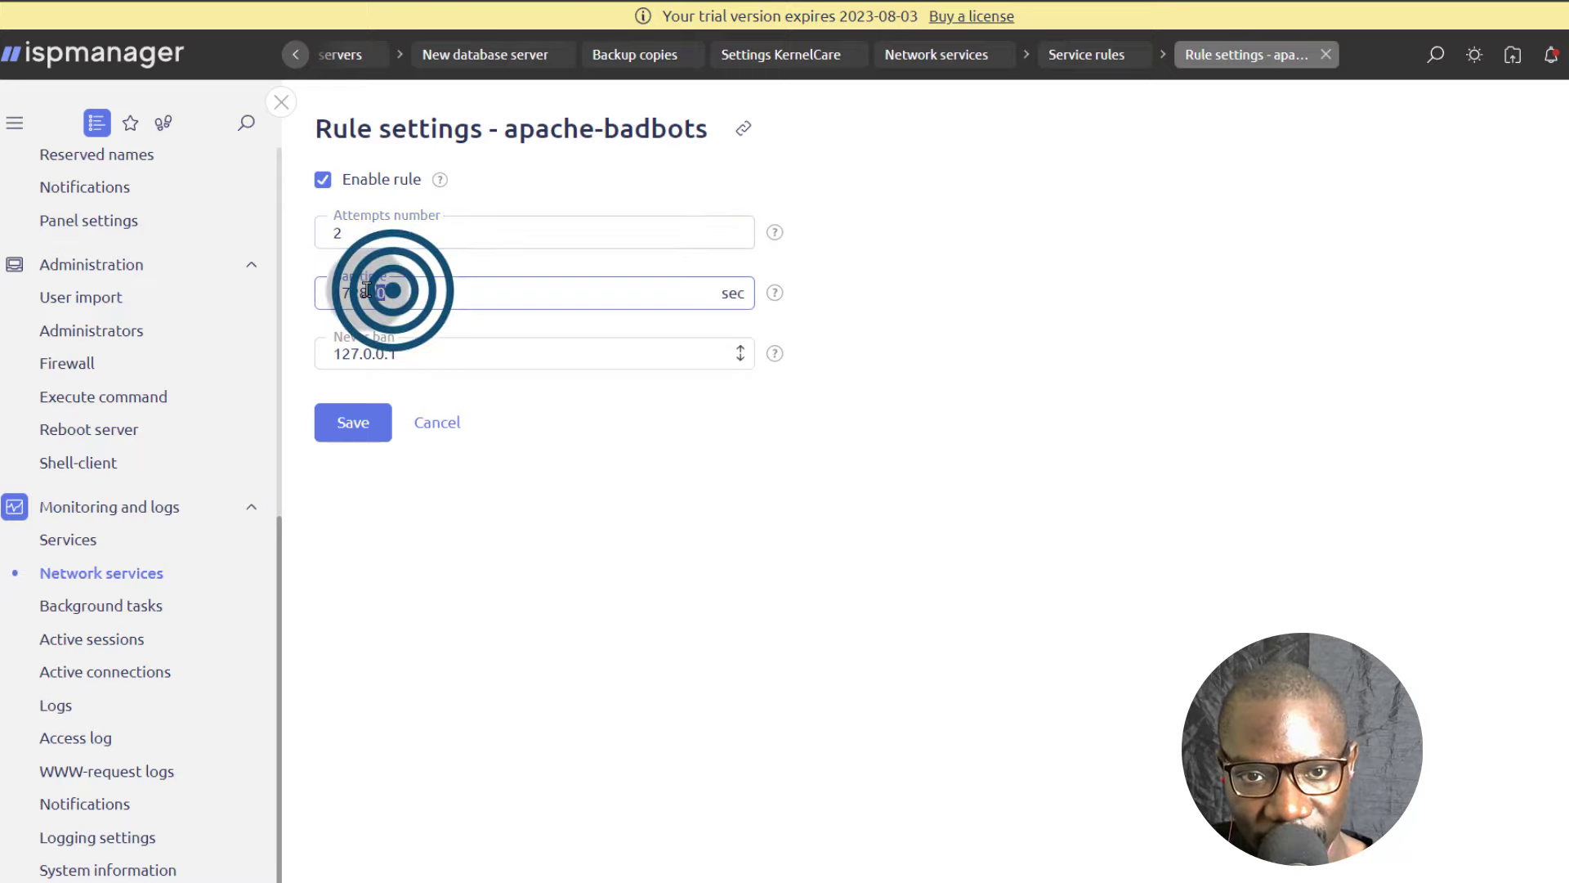
{"action": "left_click", "coordinate": [619, 456]}
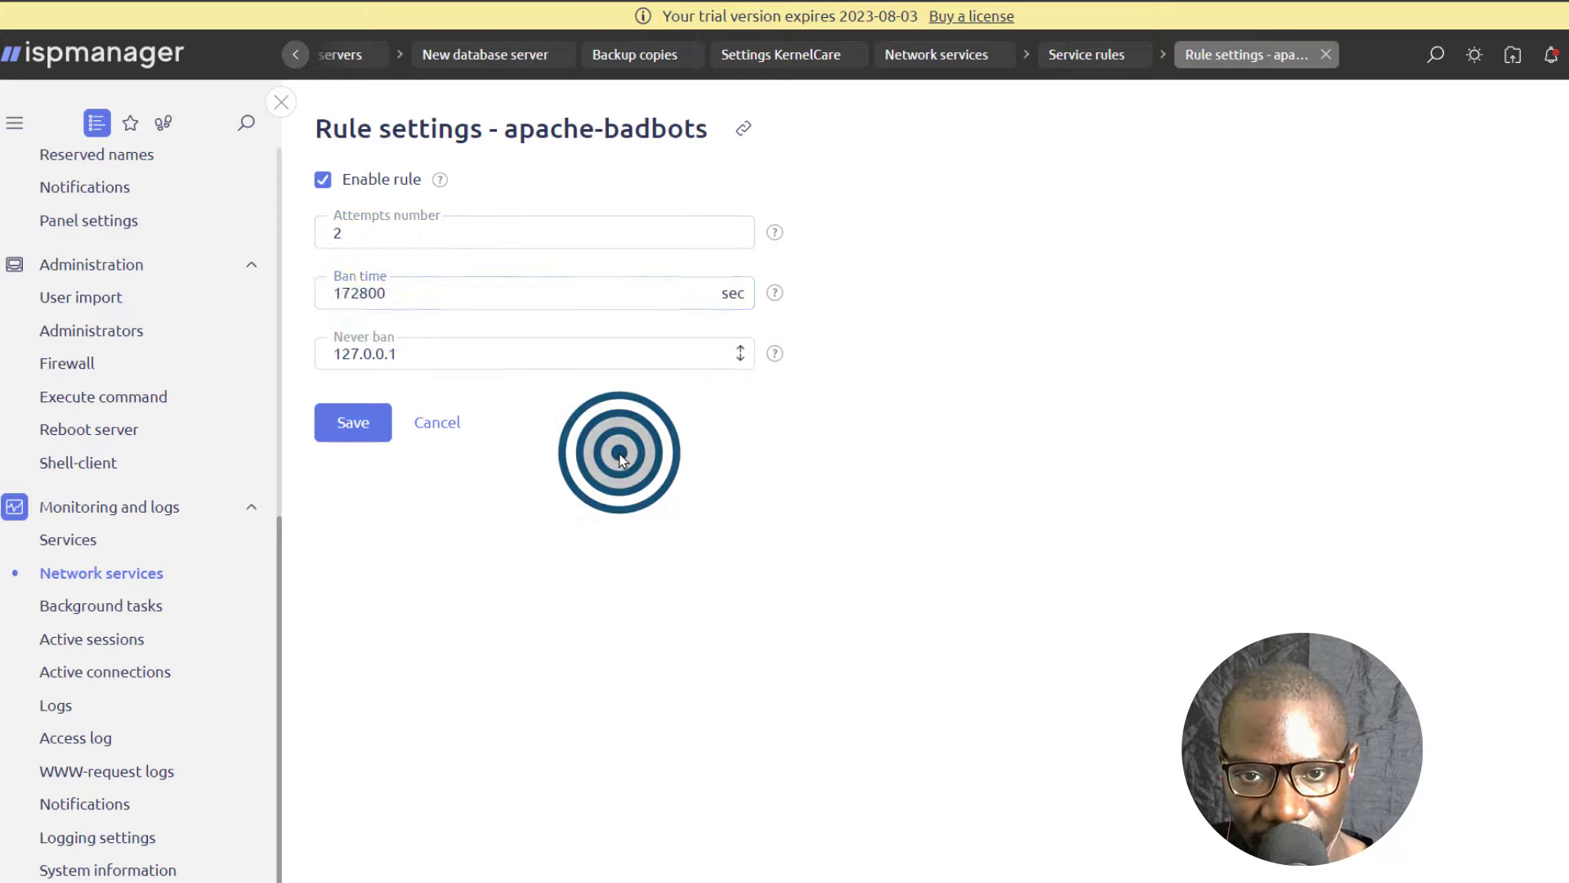
{"action": "double_click", "coordinate": [433, 350]}
{"action": "mouse_move", "coordinate": [779, 359]}
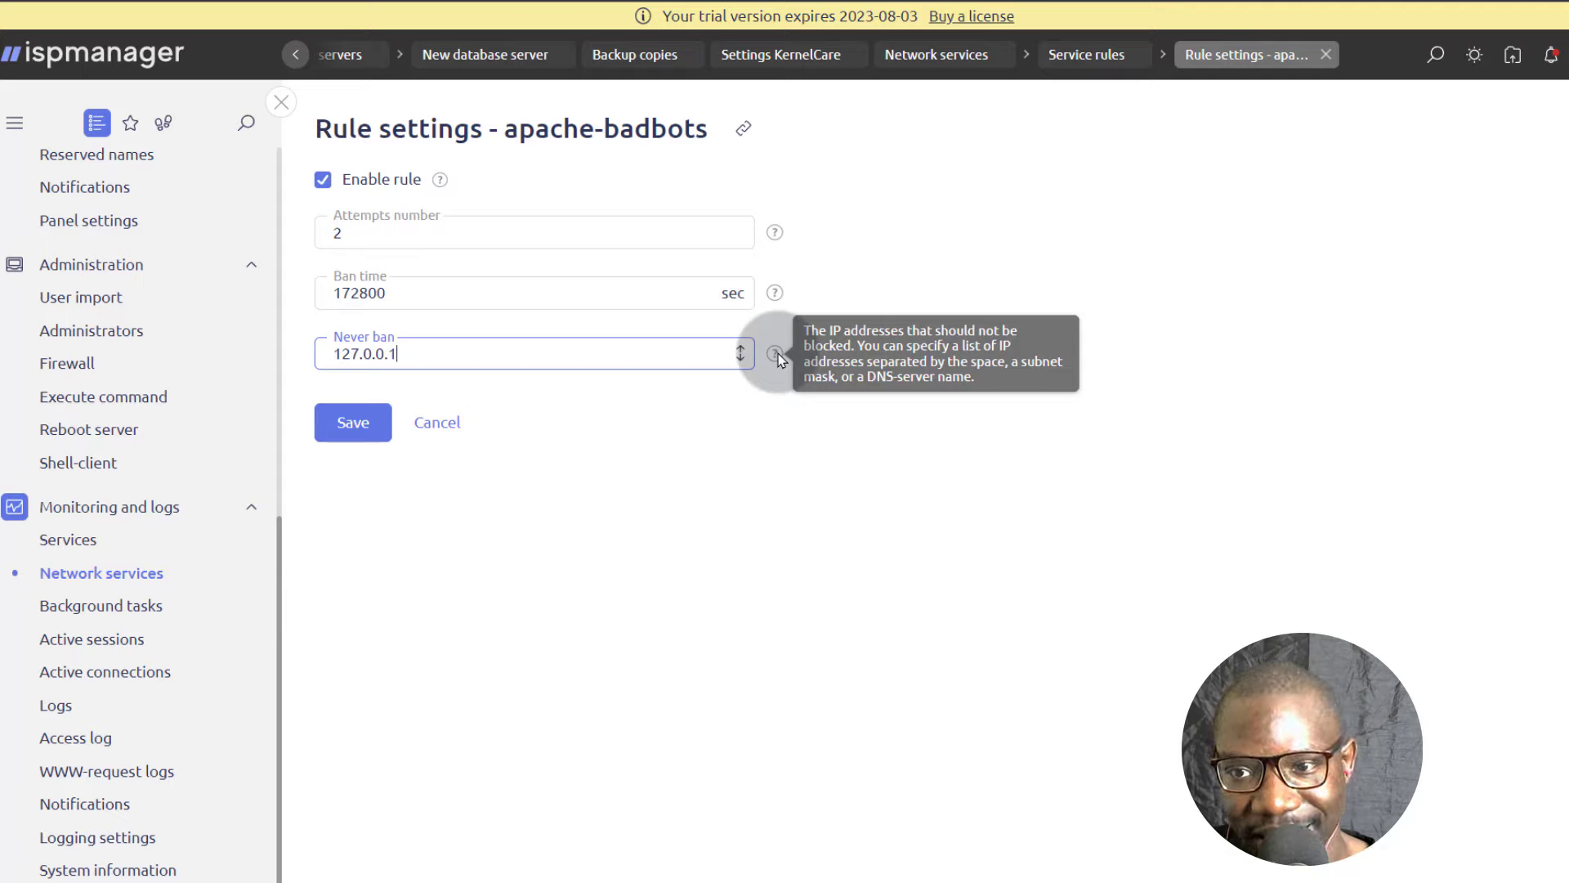
{"action": "left_click", "coordinate": [430, 346]}
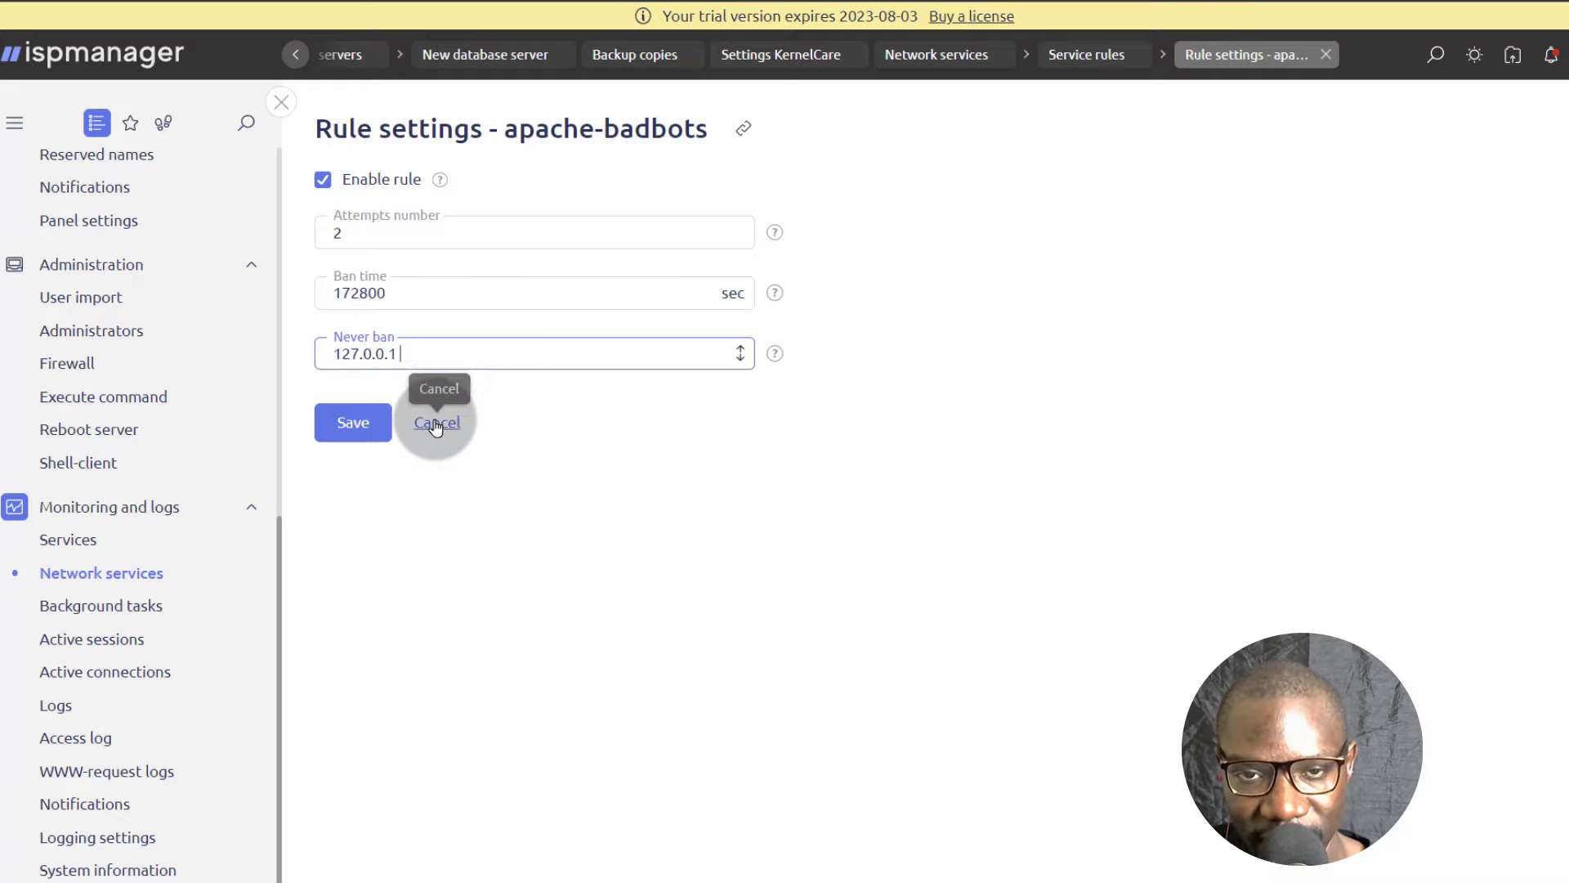
{"action": "left_click", "coordinate": [413, 349]}
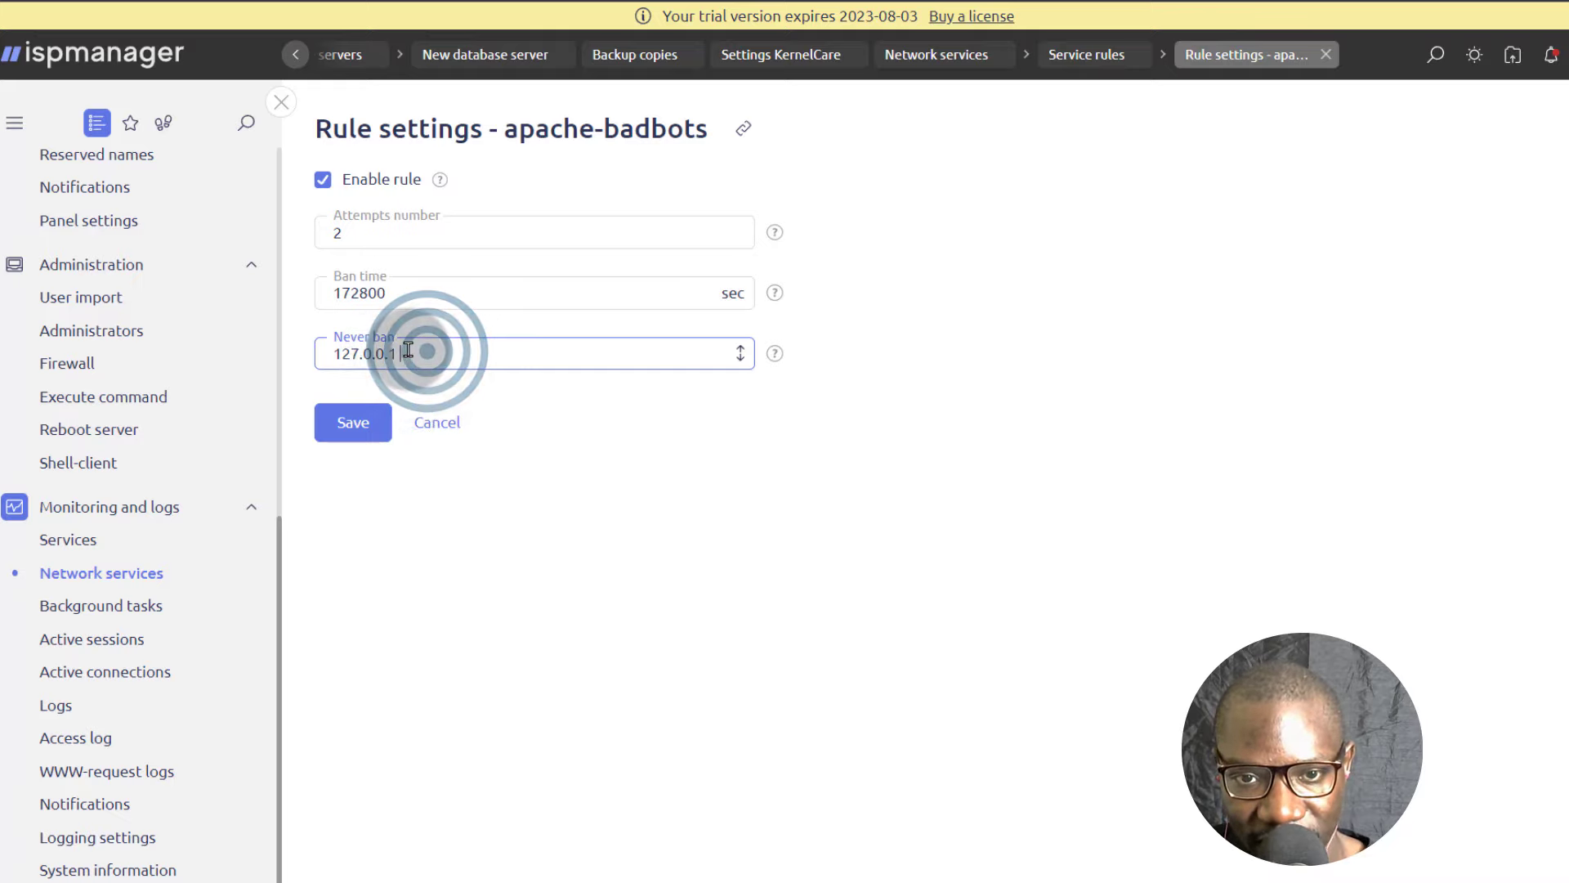
{"action": "left_click", "coordinate": [408, 350]}
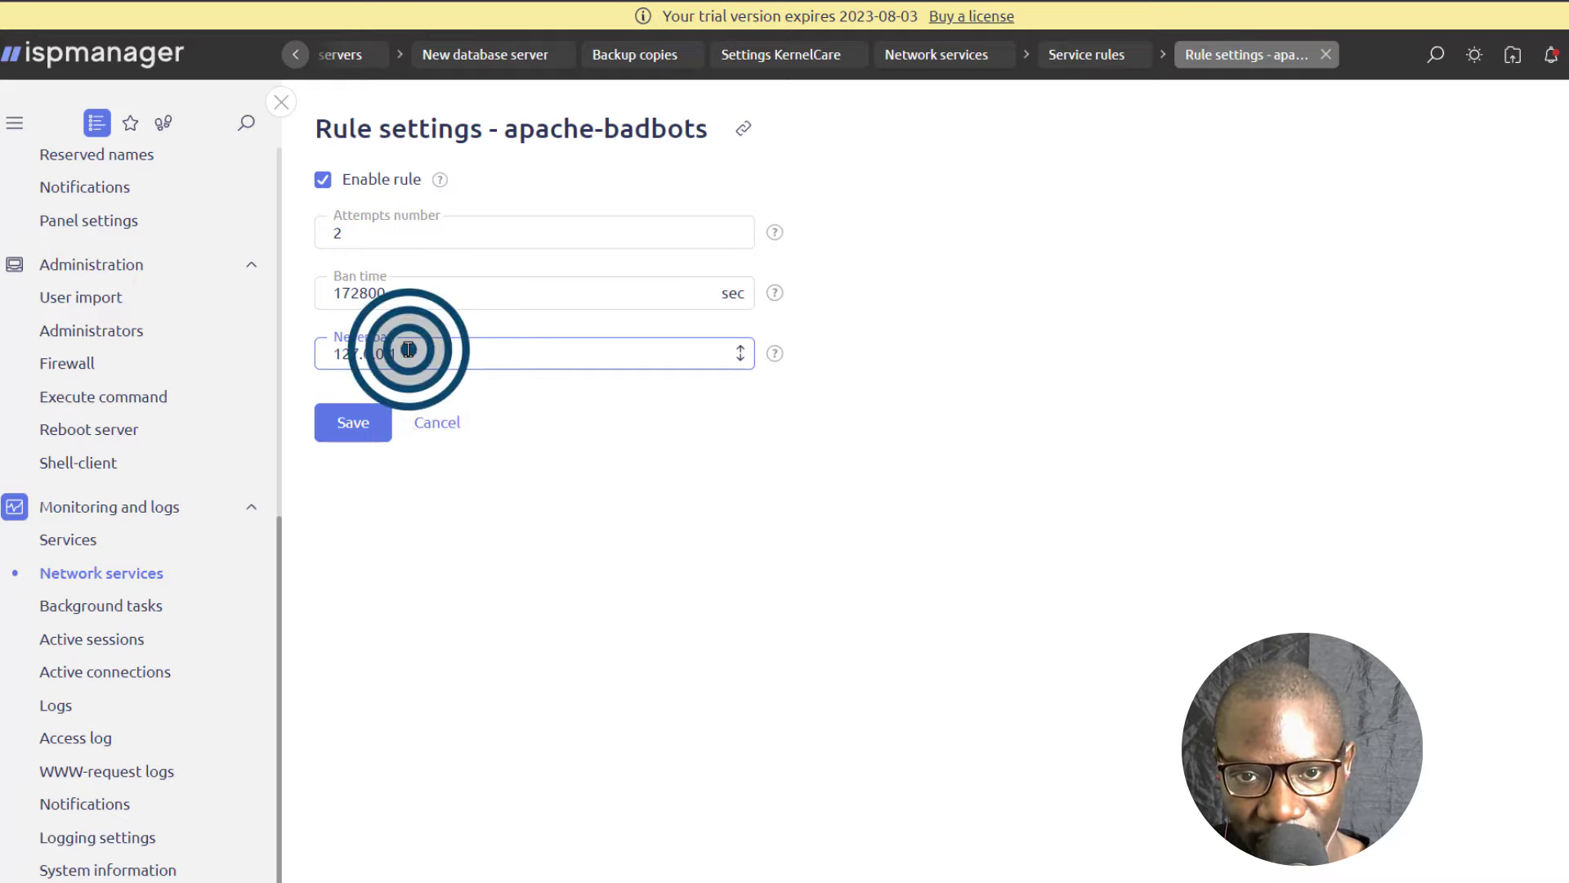
{"action": "left_click", "coordinate": [455, 424]}
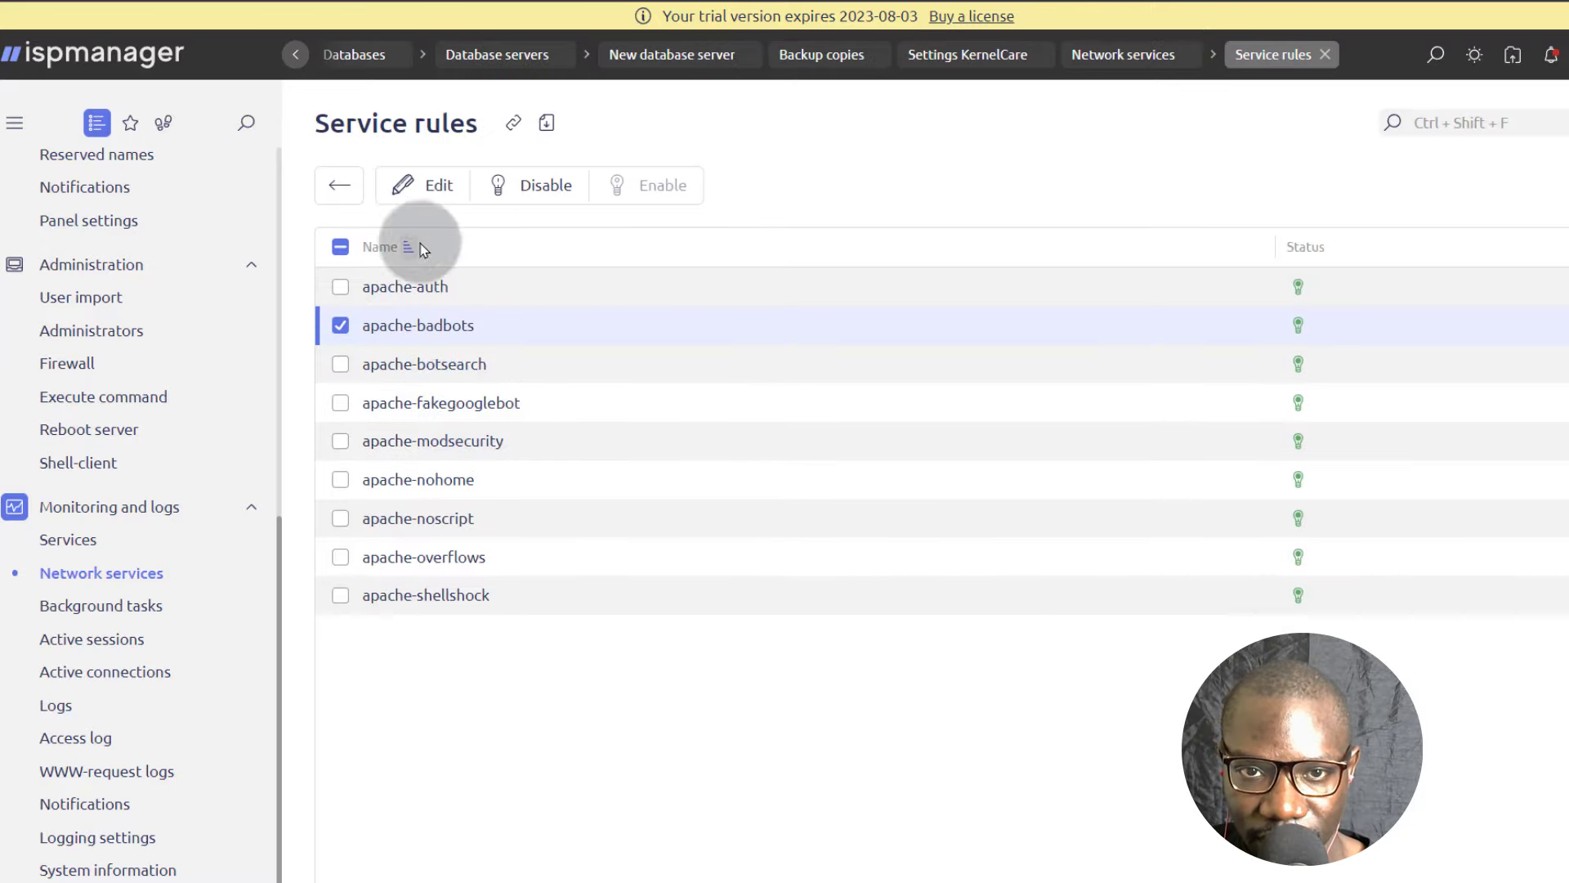
Return to the network services list, select only nginx, and review its Fail2ban global settings, closing them without saving
{"action": "left_click", "coordinate": [339, 185]}
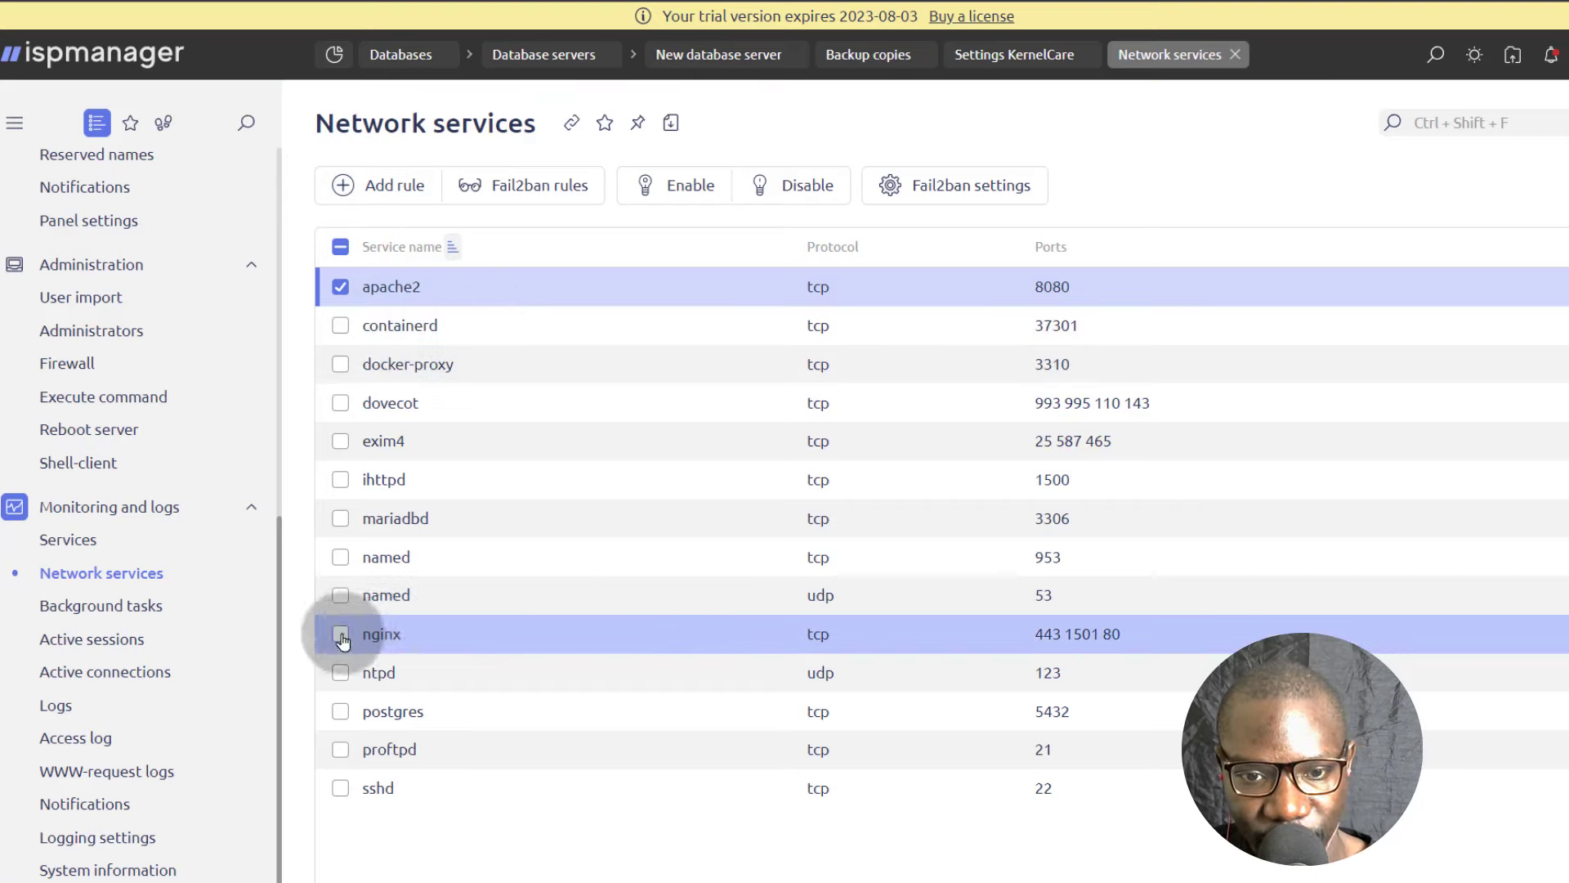
{"action": "left_click", "coordinate": [340, 287]}
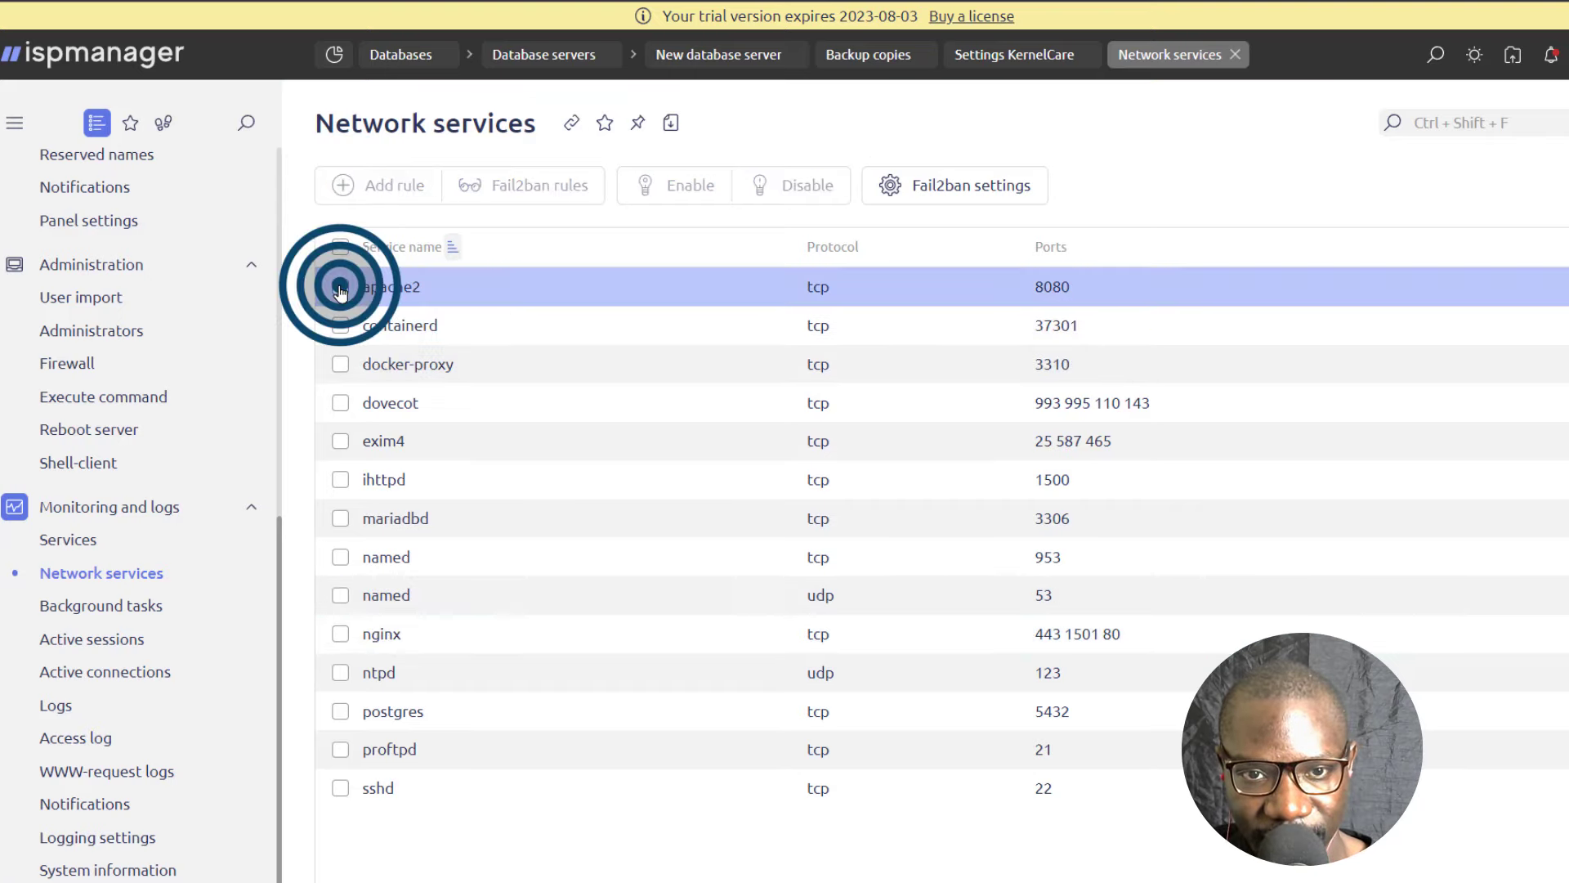
{"action": "left_click", "coordinate": [341, 635]}
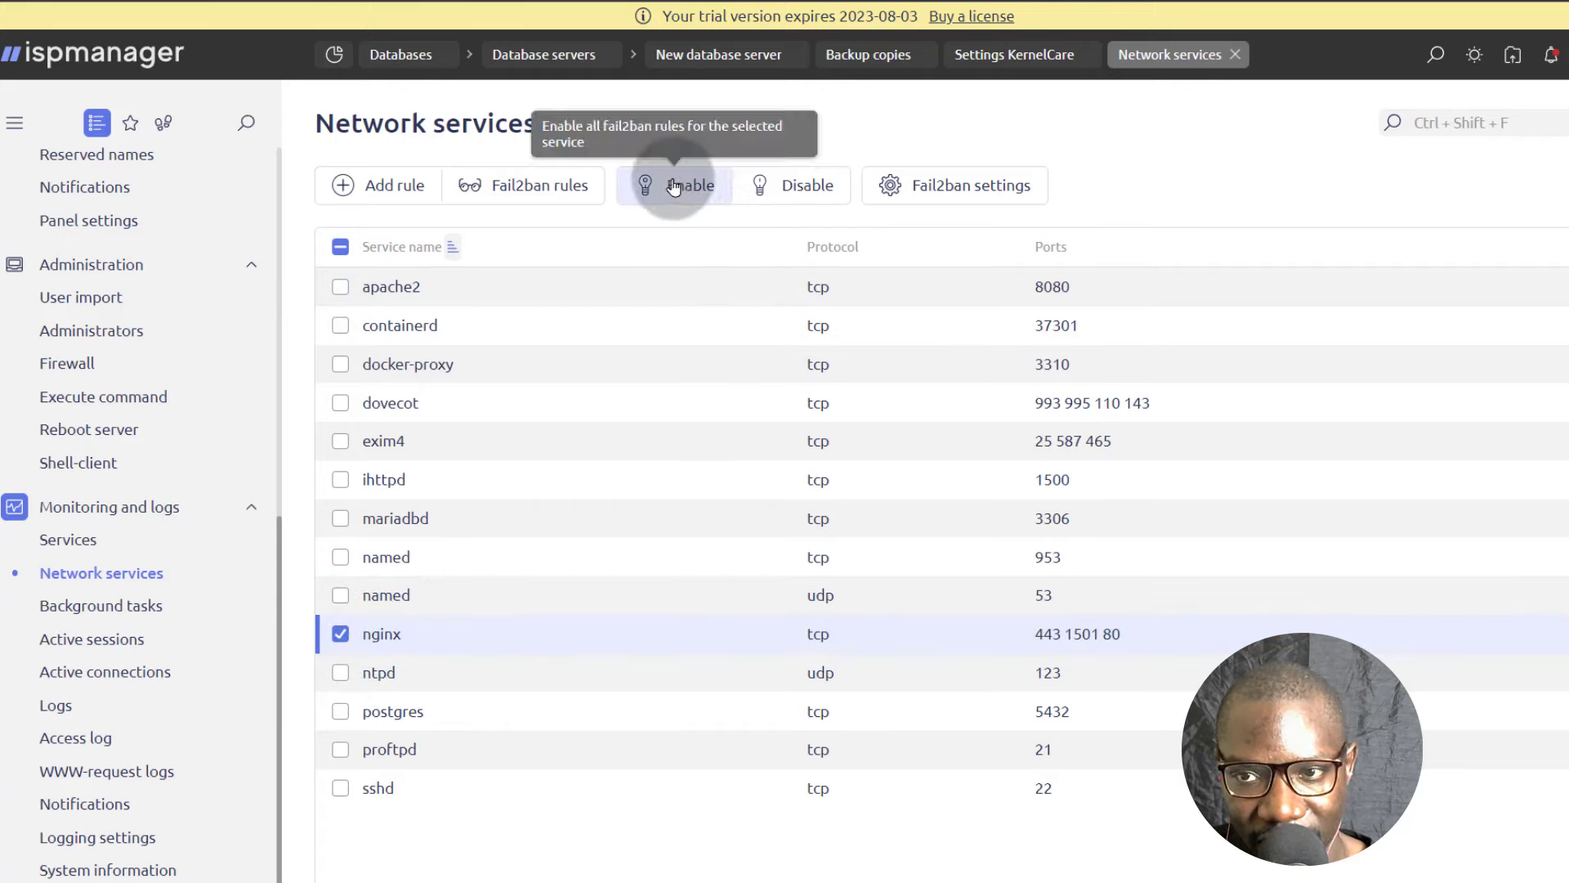
{"action": "left_click", "coordinate": [979, 186]}
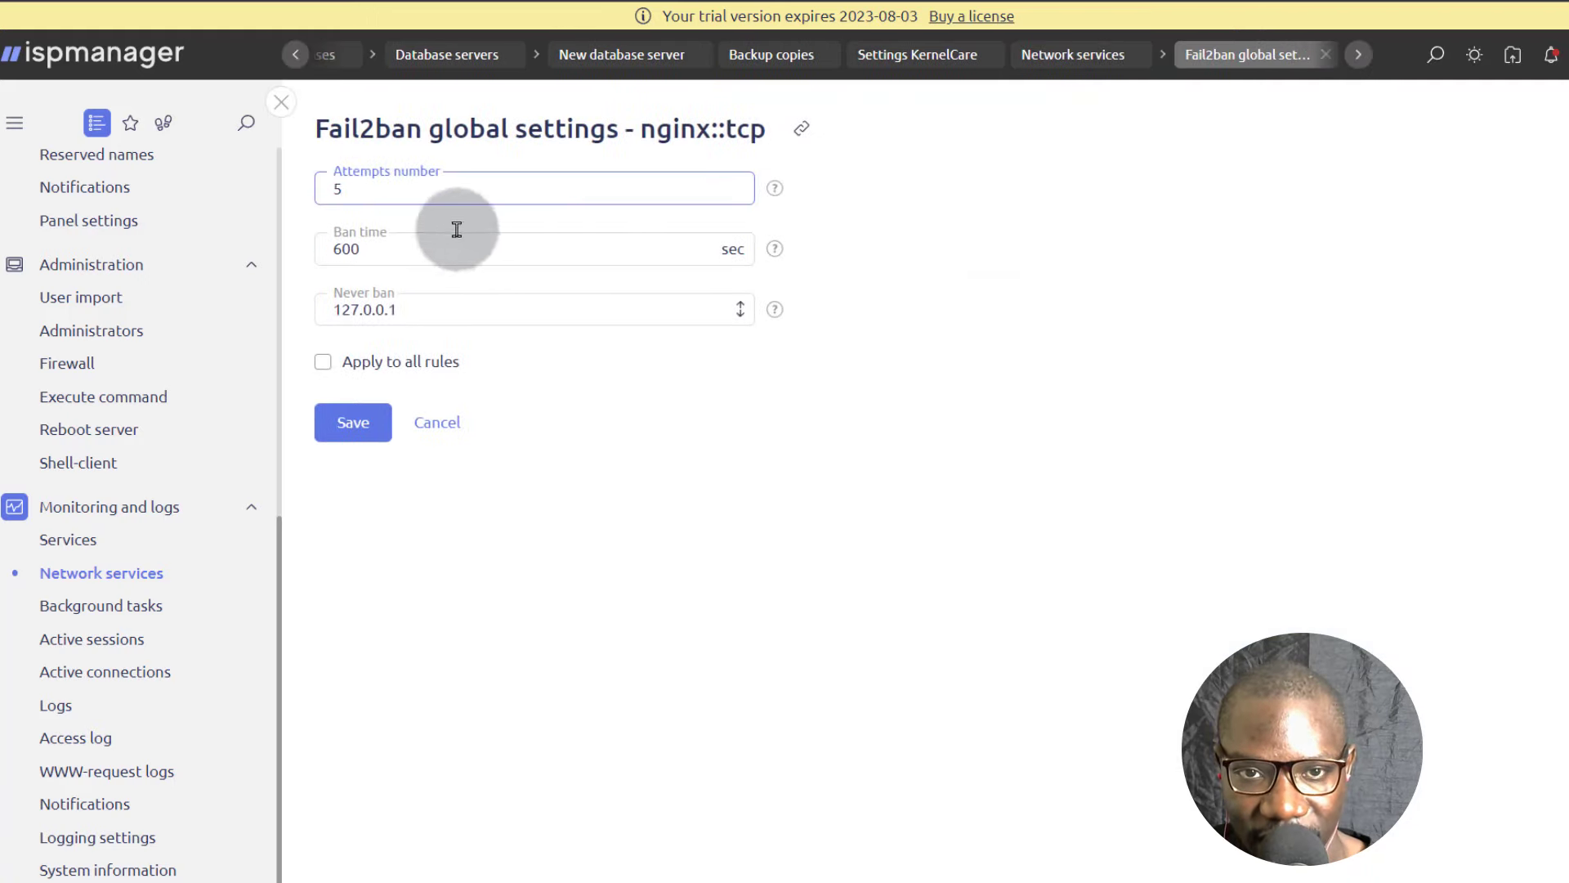
{"action": "left_click", "coordinate": [460, 238]}
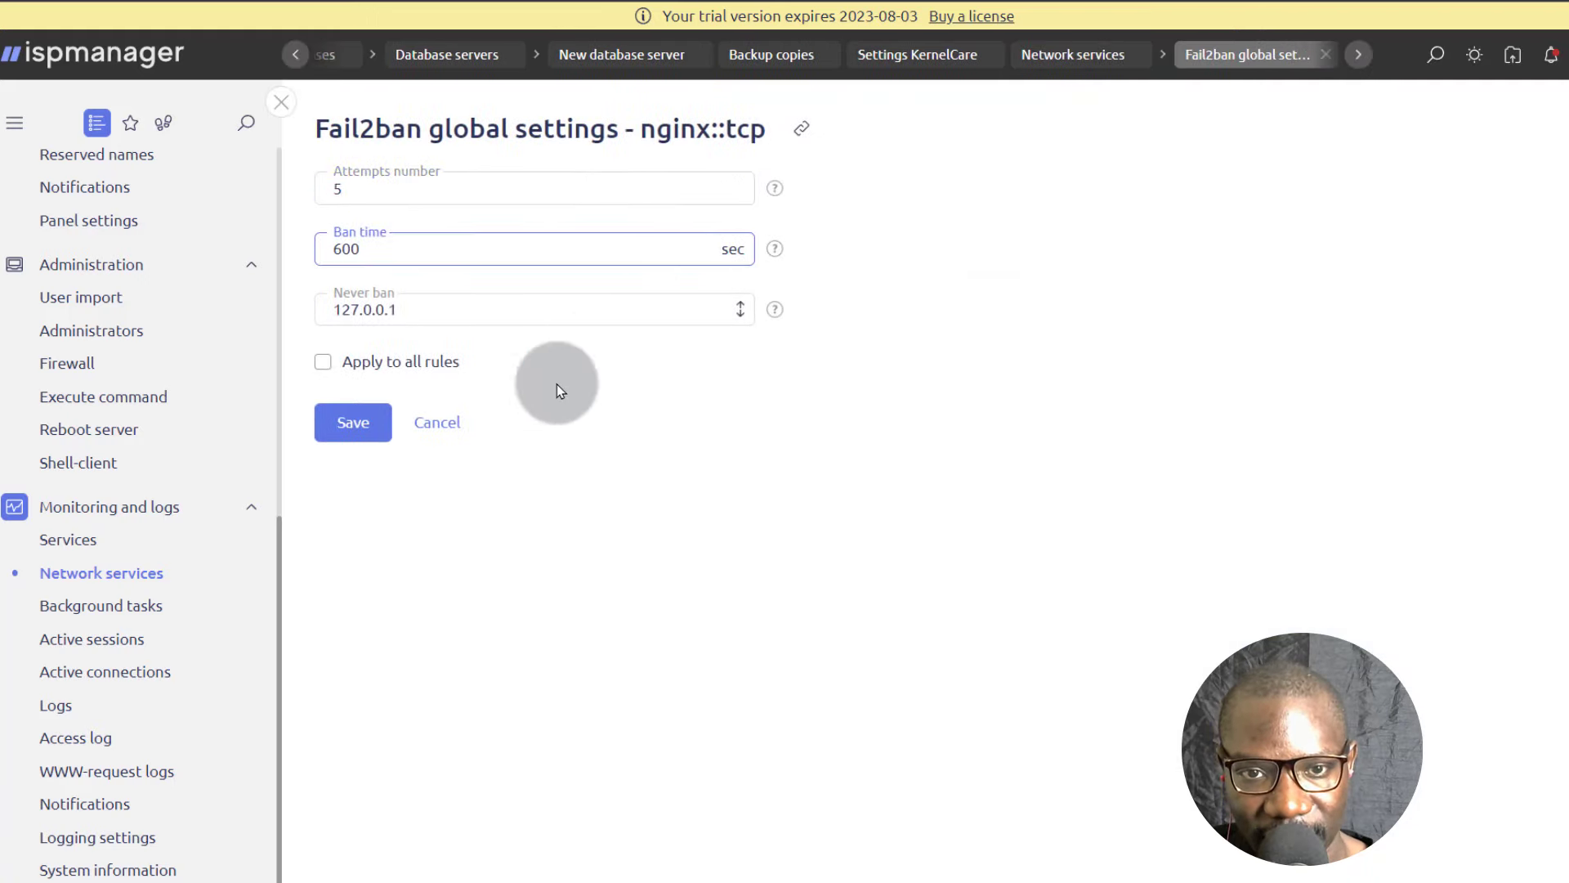
{"action": "left_click", "coordinate": [320, 360]}
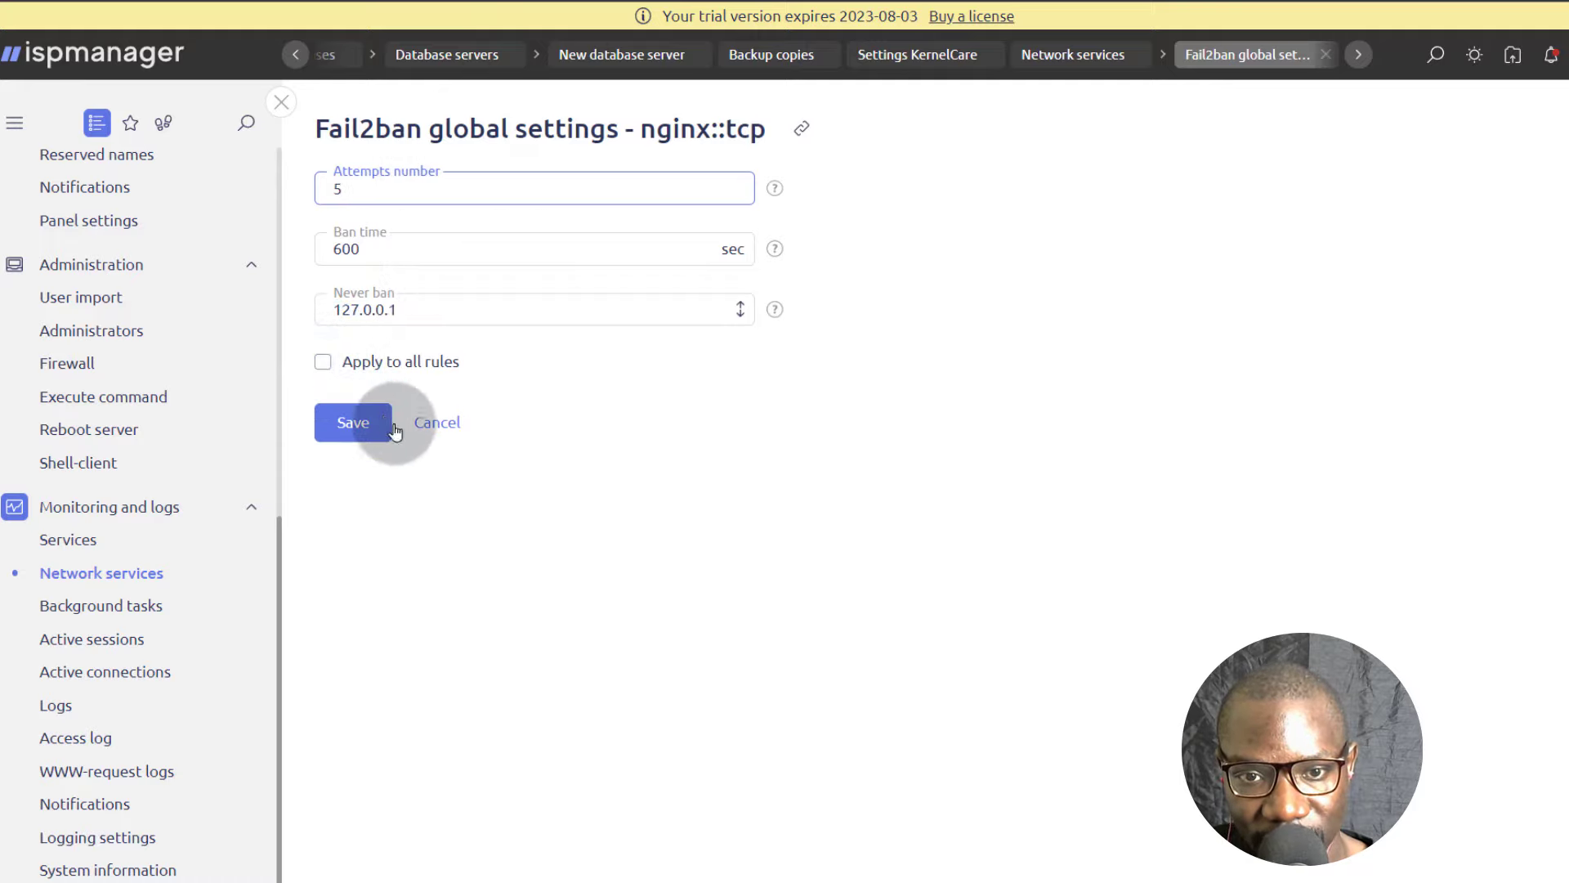
{"action": "left_click", "coordinate": [434, 420]}
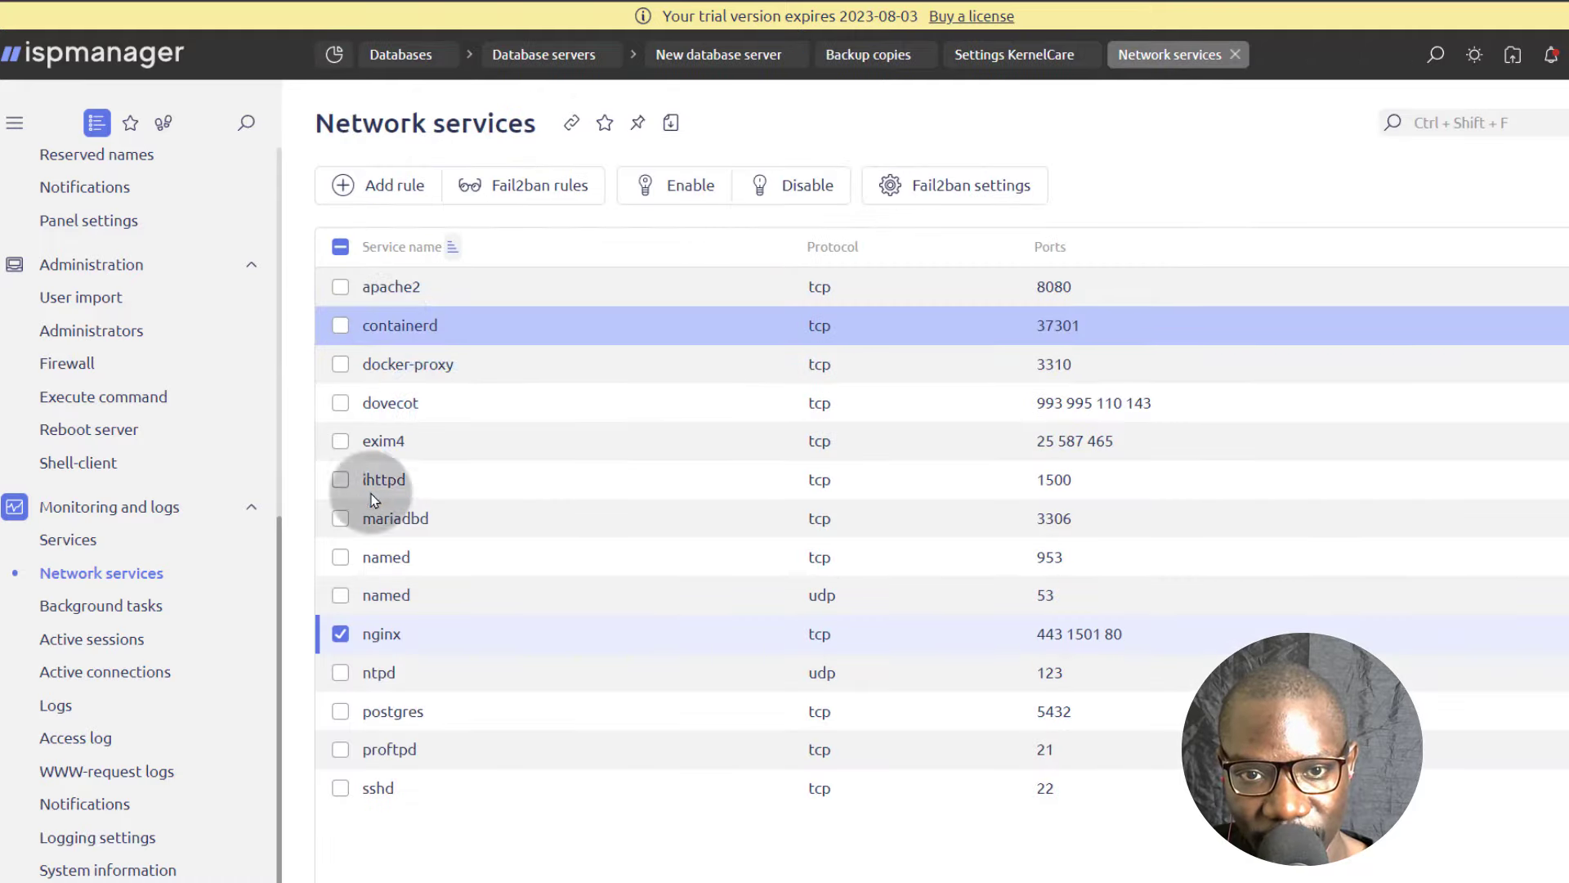
Select apache2 instead of nginx and review its Fail2ban global settings for attempts and ban time, closing them without saving
{"action": "left_click", "coordinate": [340, 635]}
{"action": "left_click", "coordinate": [342, 287]}
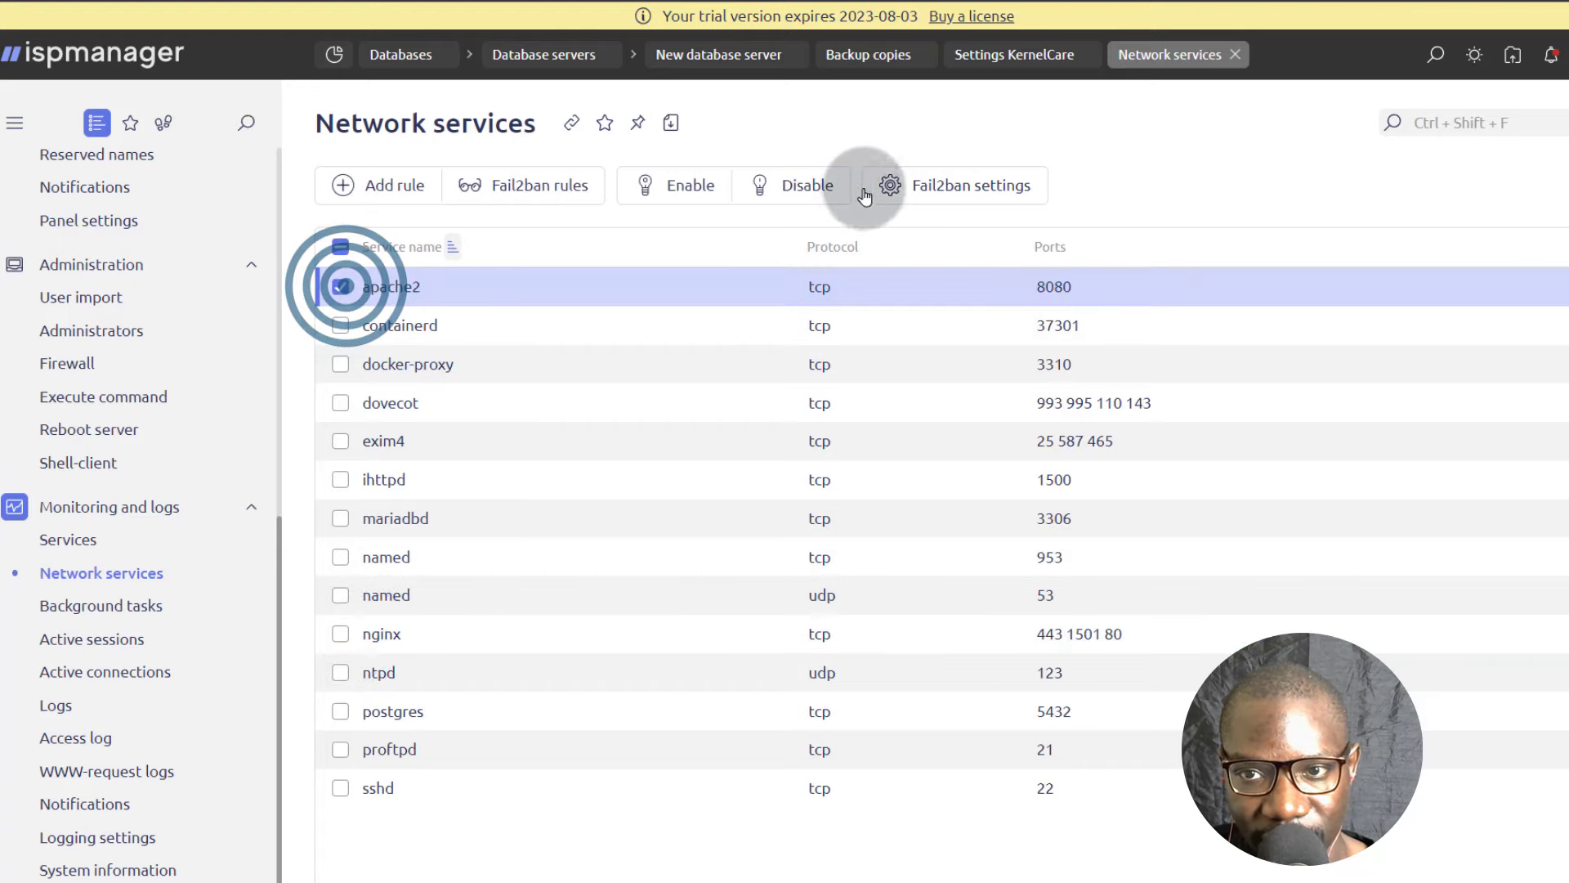
{"action": "left_click", "coordinate": [958, 186]}
{"action": "left_click", "coordinate": [390, 202]}
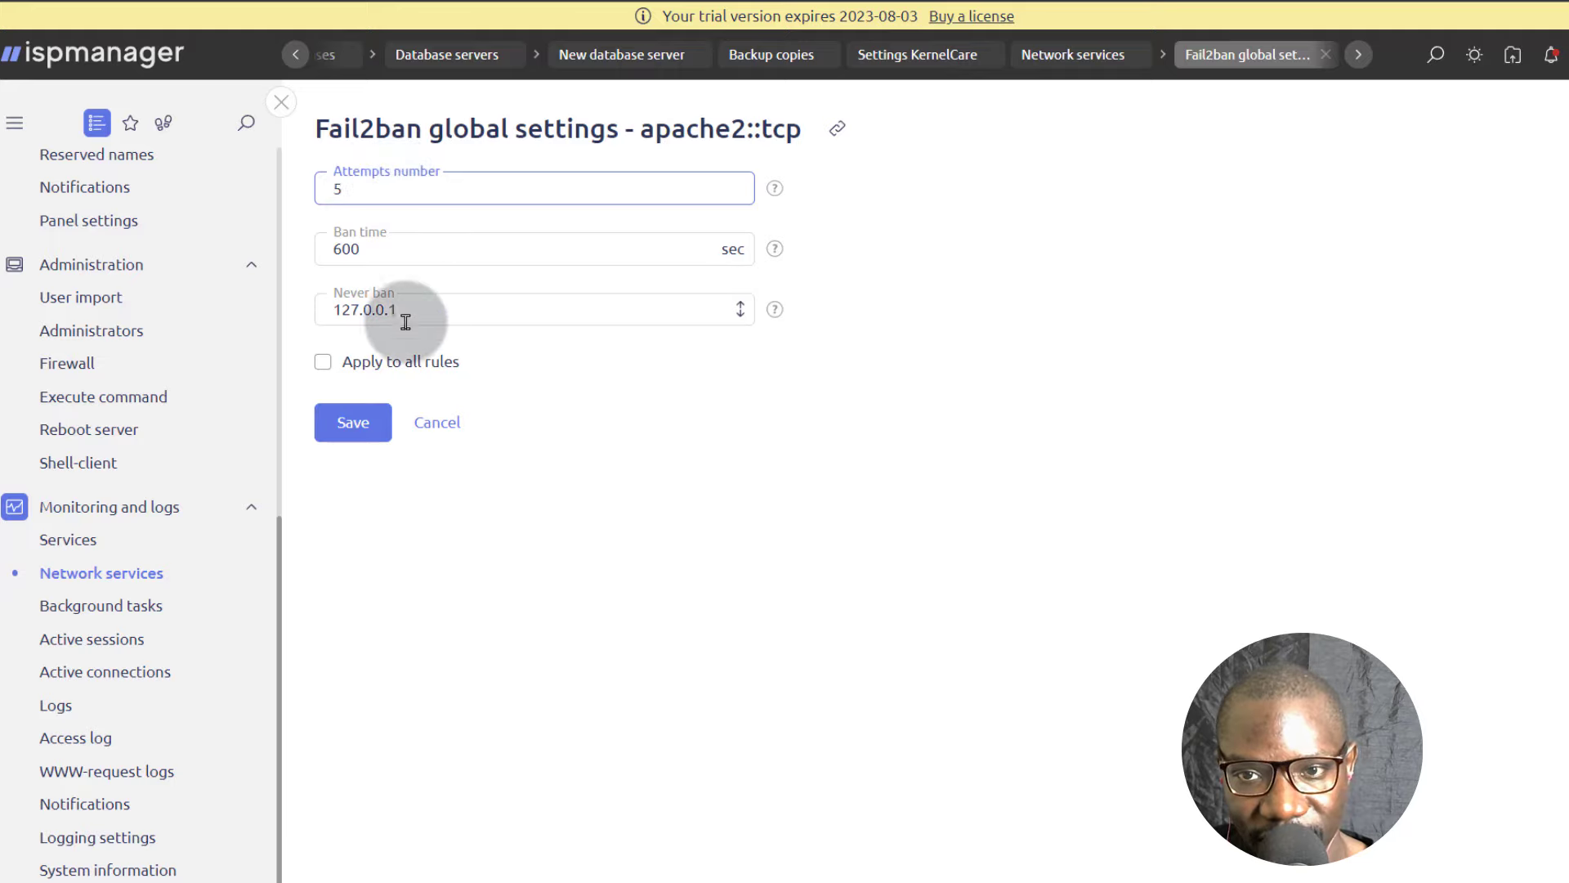
{"action": "left_click", "coordinate": [362, 249]}
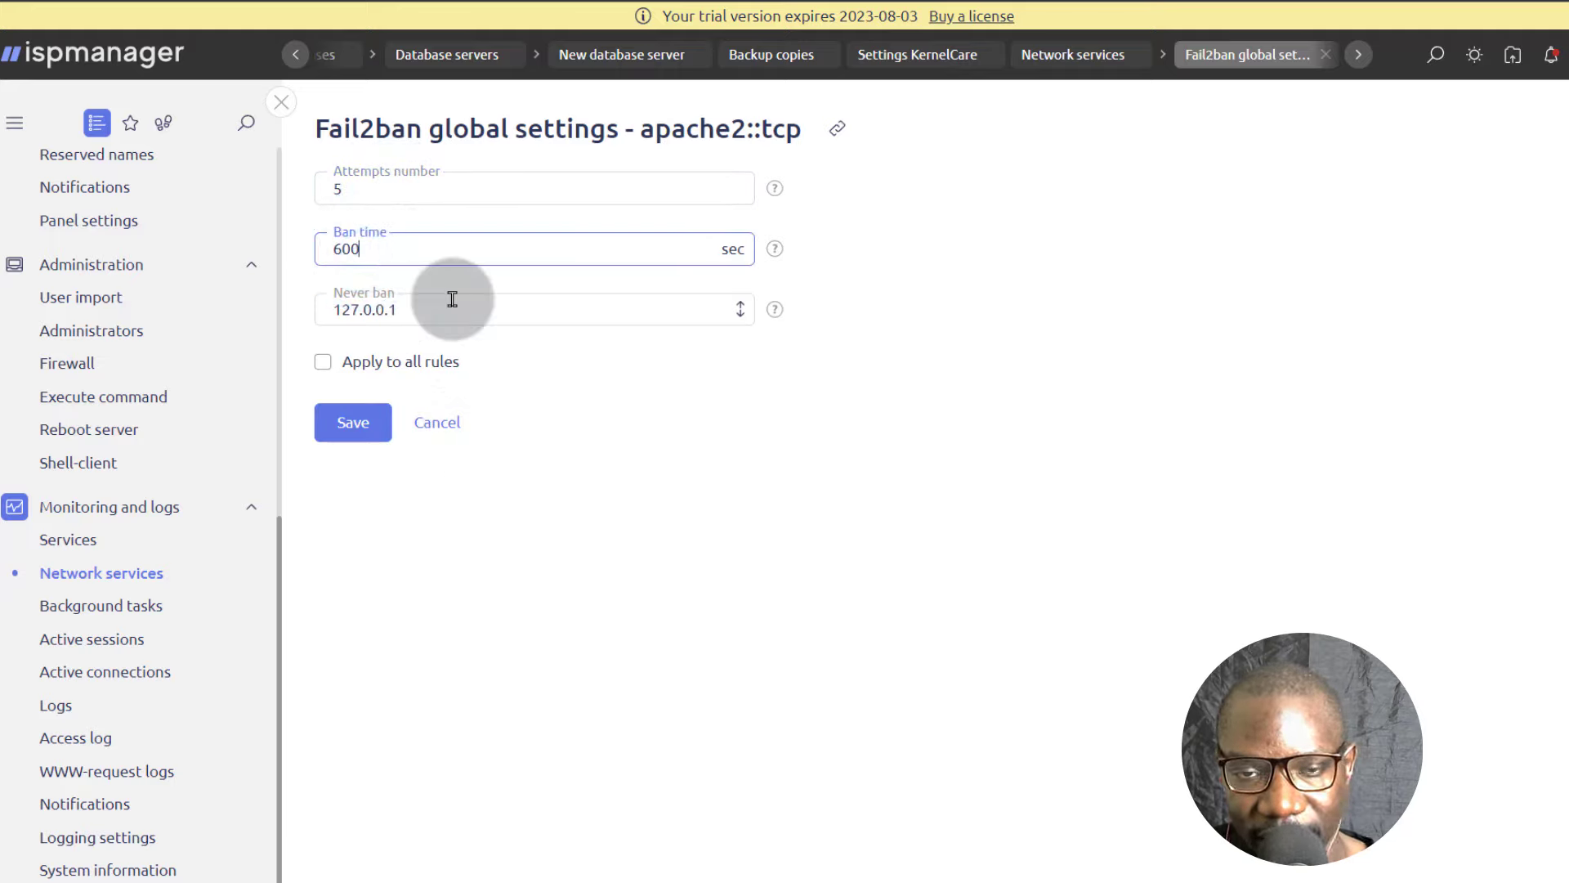
{"action": "left_click", "coordinate": [433, 423]}
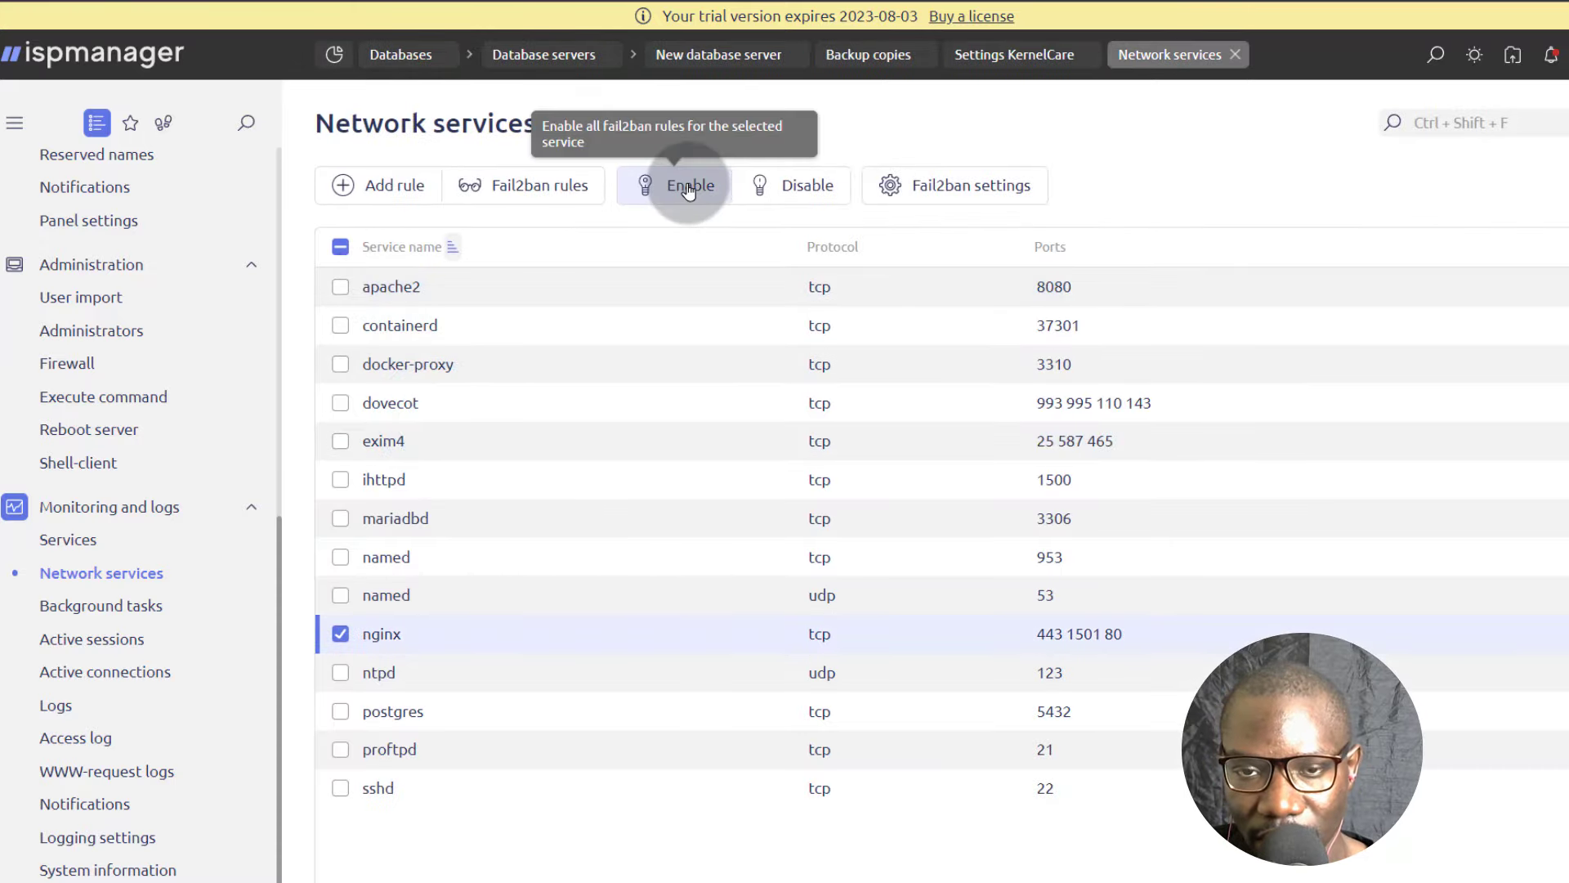
Open the Fail2ban rules list for nginx and examine its rules, selecting nginx-botsearch
{"action": "left_click", "coordinate": [505, 196]}
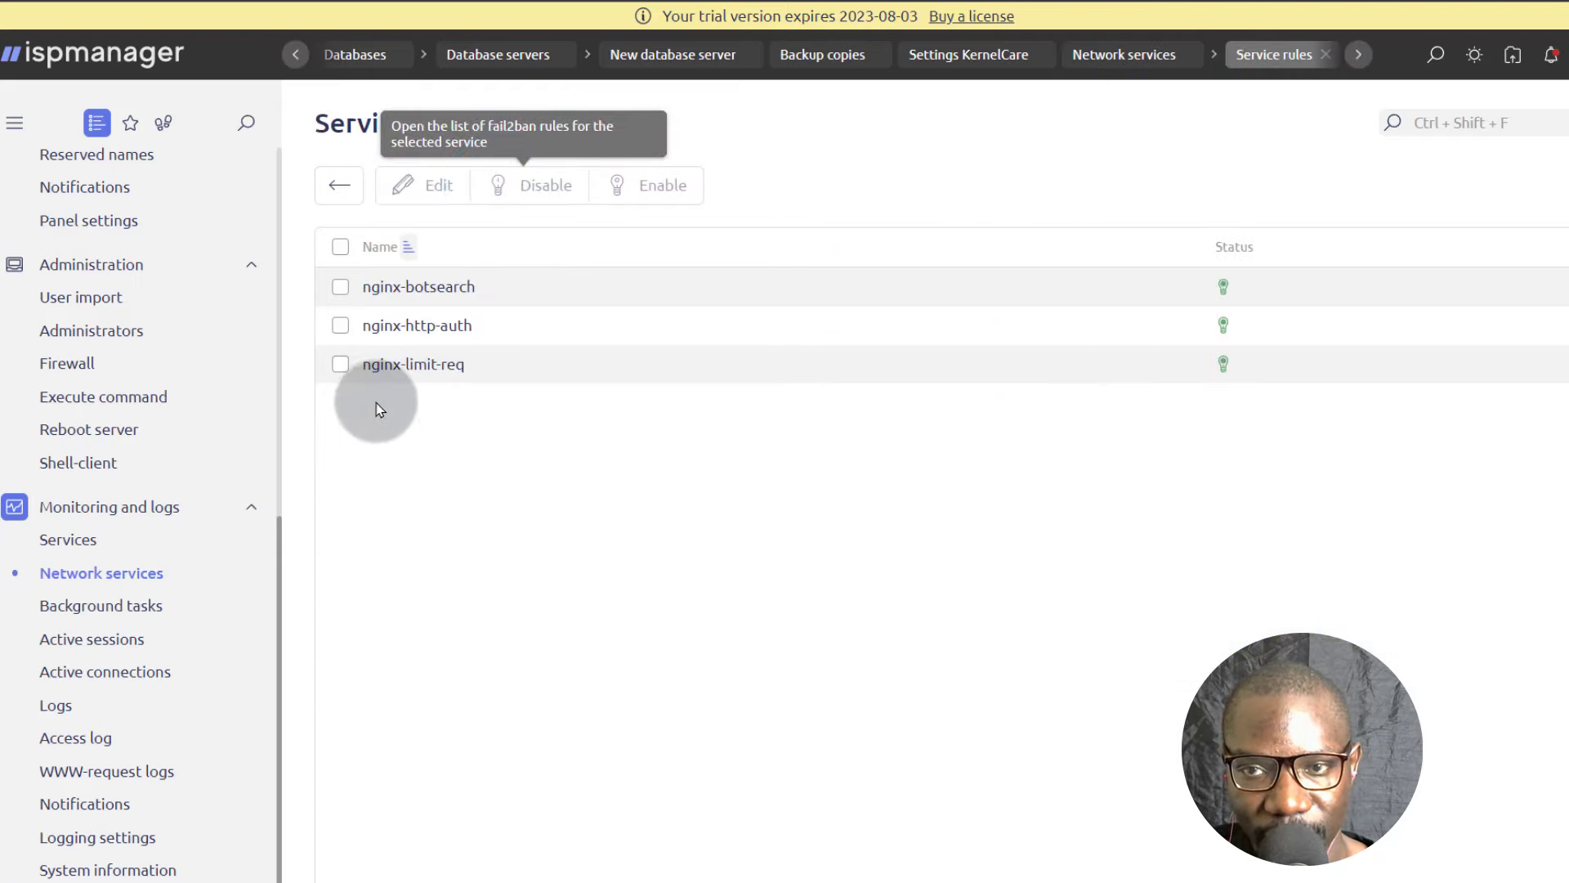
{"action": "left_click", "coordinate": [413, 323]}
{"action": "left_click", "coordinate": [370, 284]}
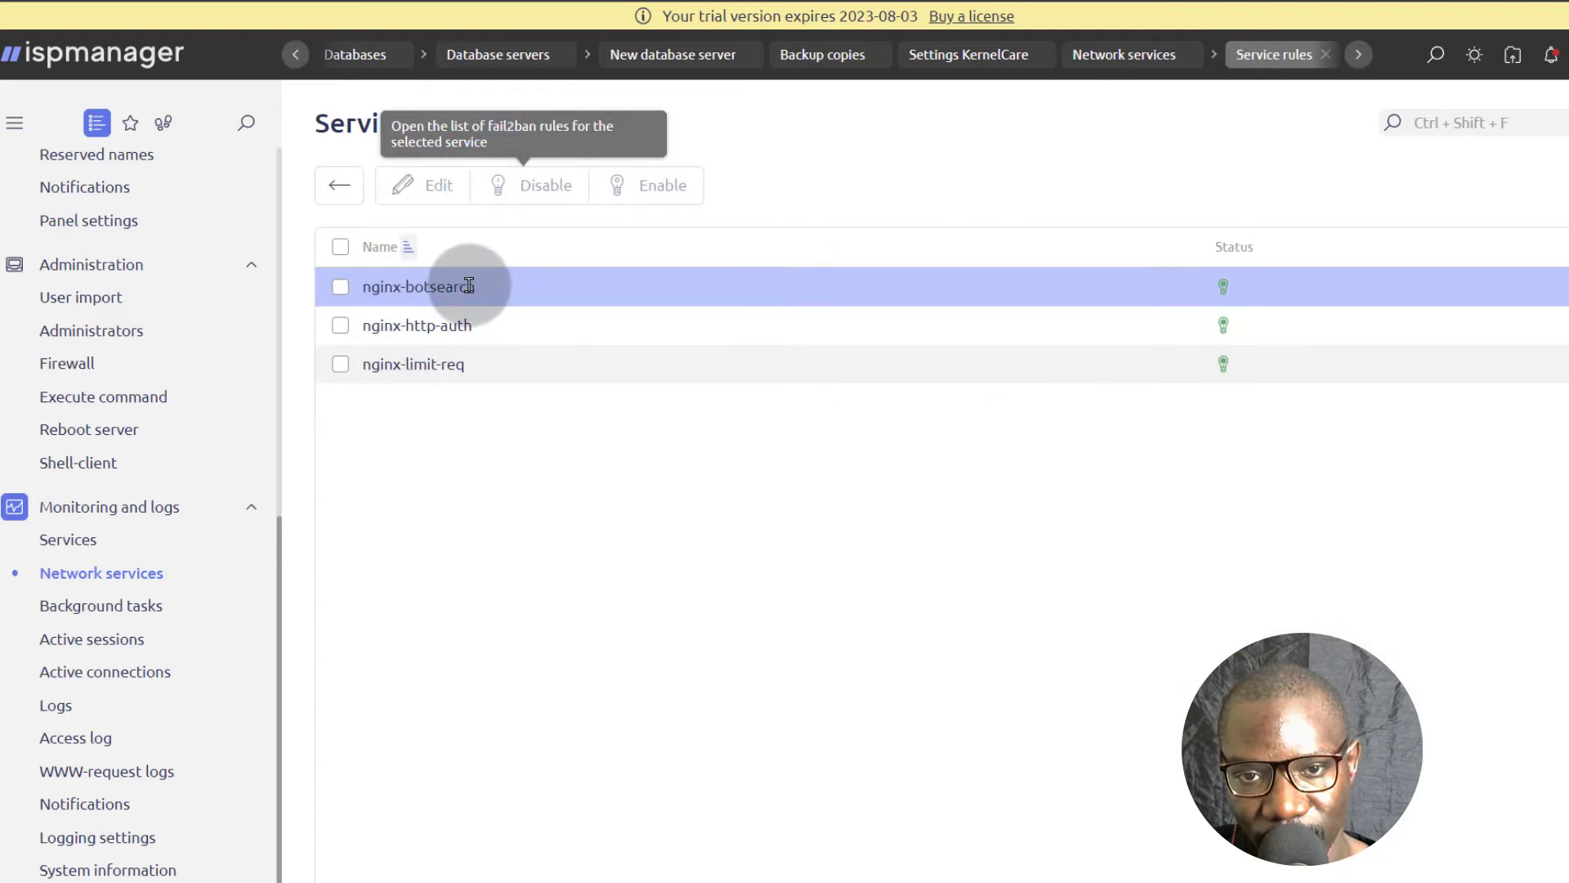
{"action": "left_click", "coordinate": [339, 286]}
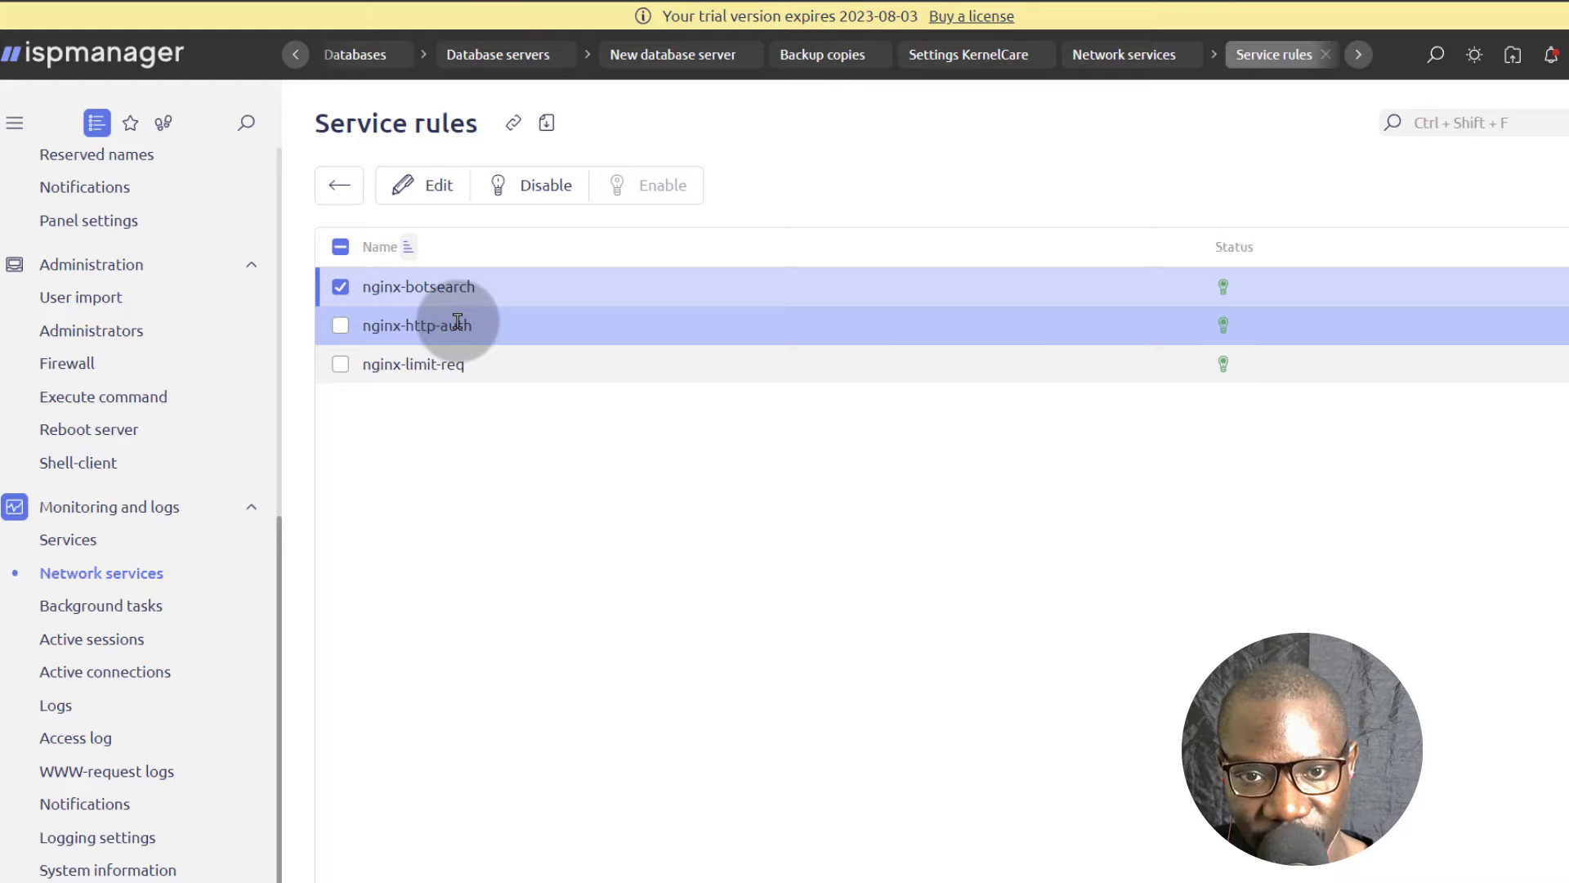
{"action": "left_click", "coordinate": [350, 327]}
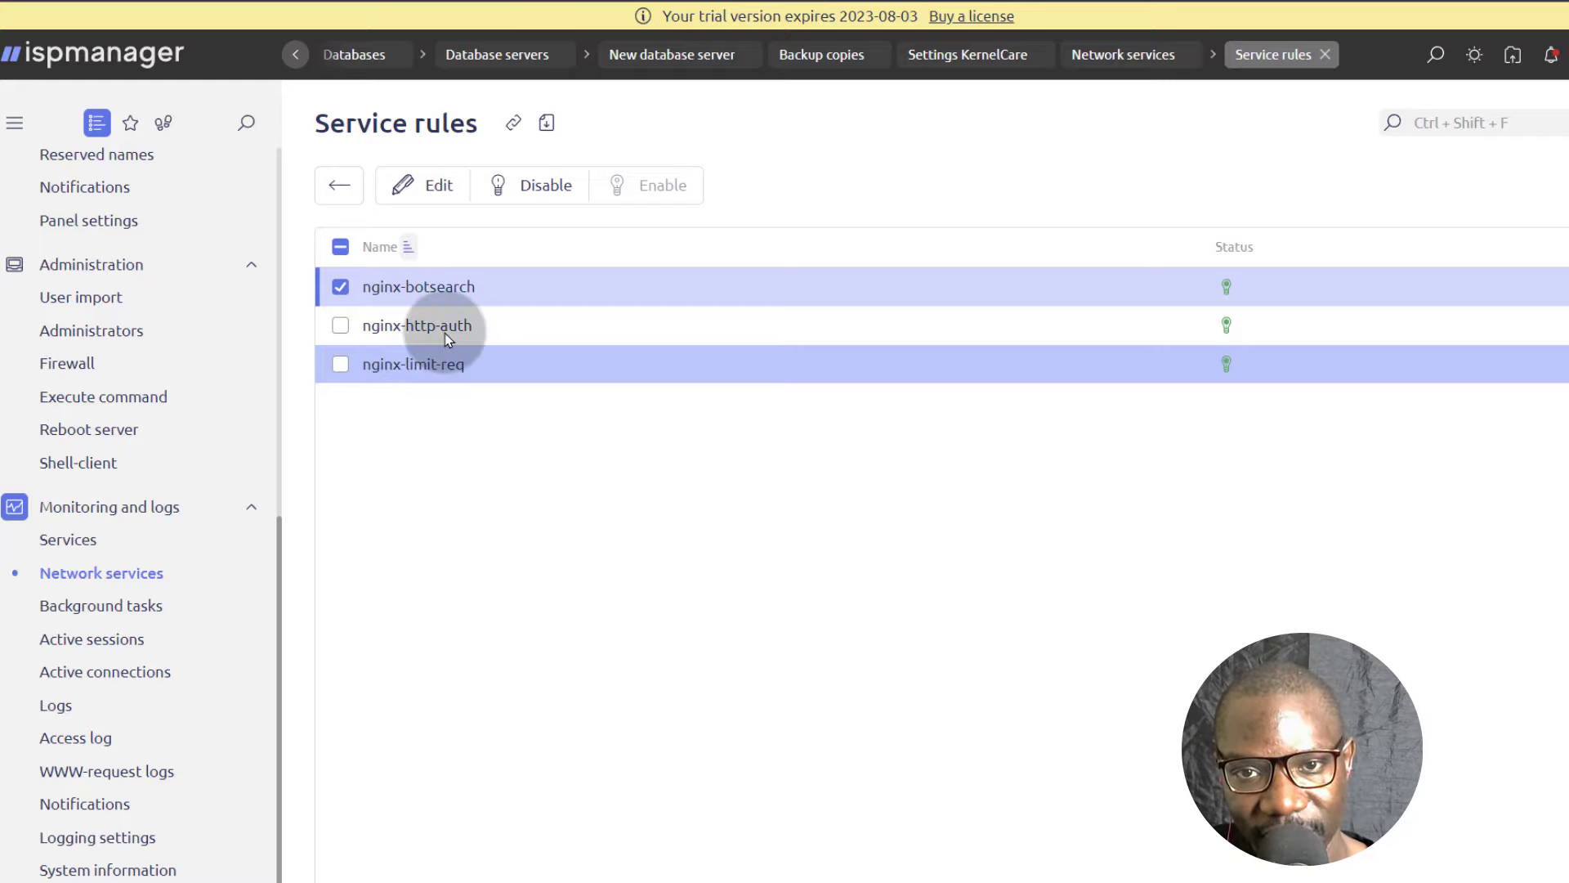
Return to the network services list and recheck nginx's Fail2ban global settings, closing them without saving
{"action": "left_click", "coordinate": [324, 184]}
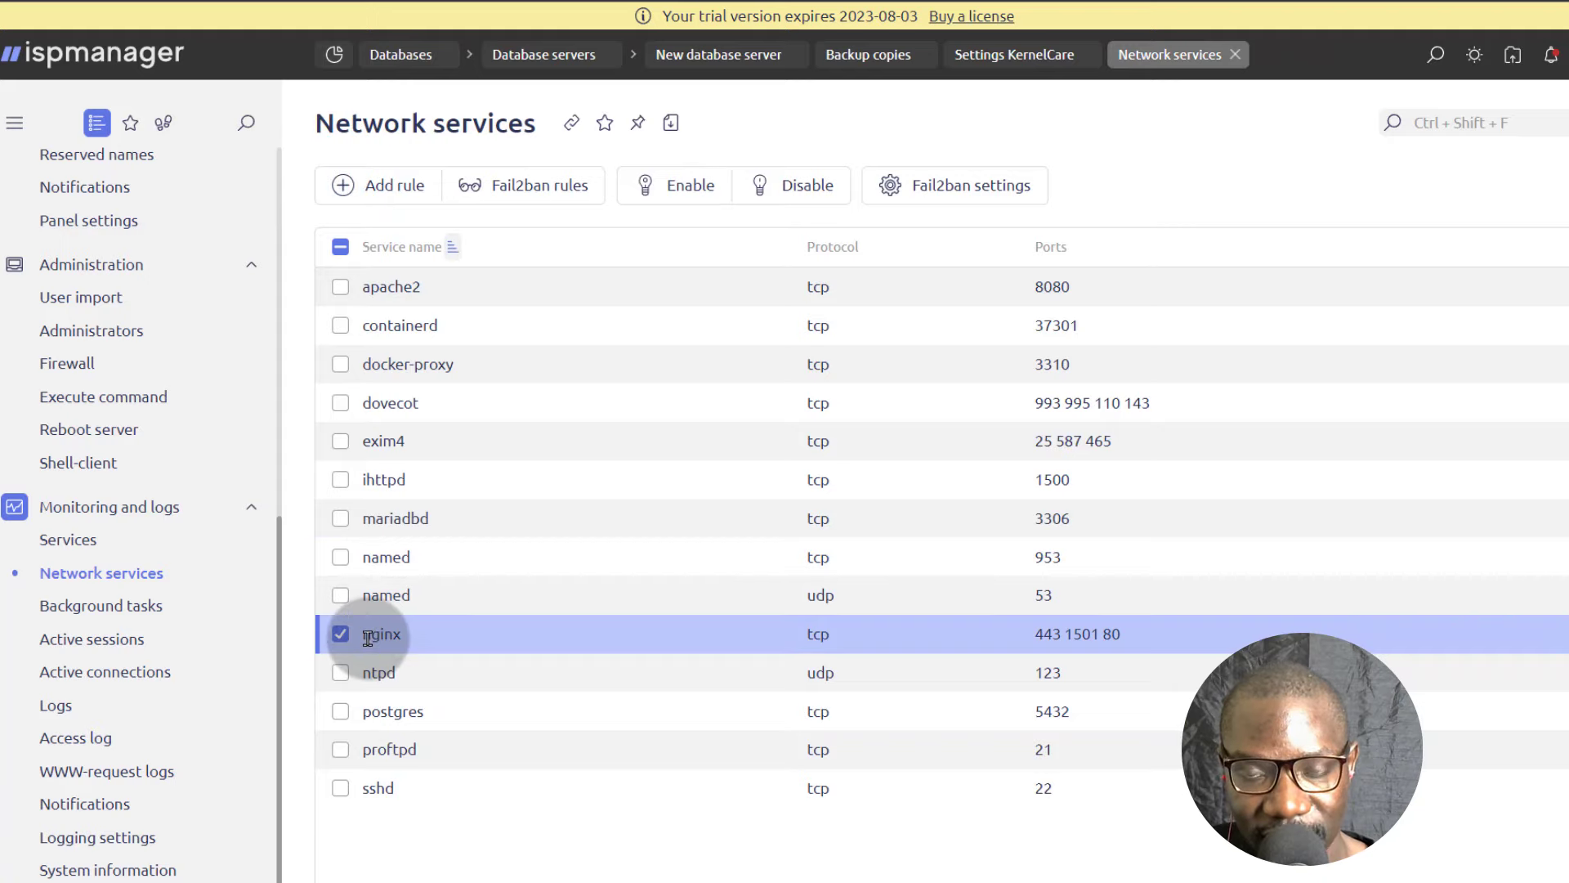
{"action": "left_click", "coordinate": [948, 184]}
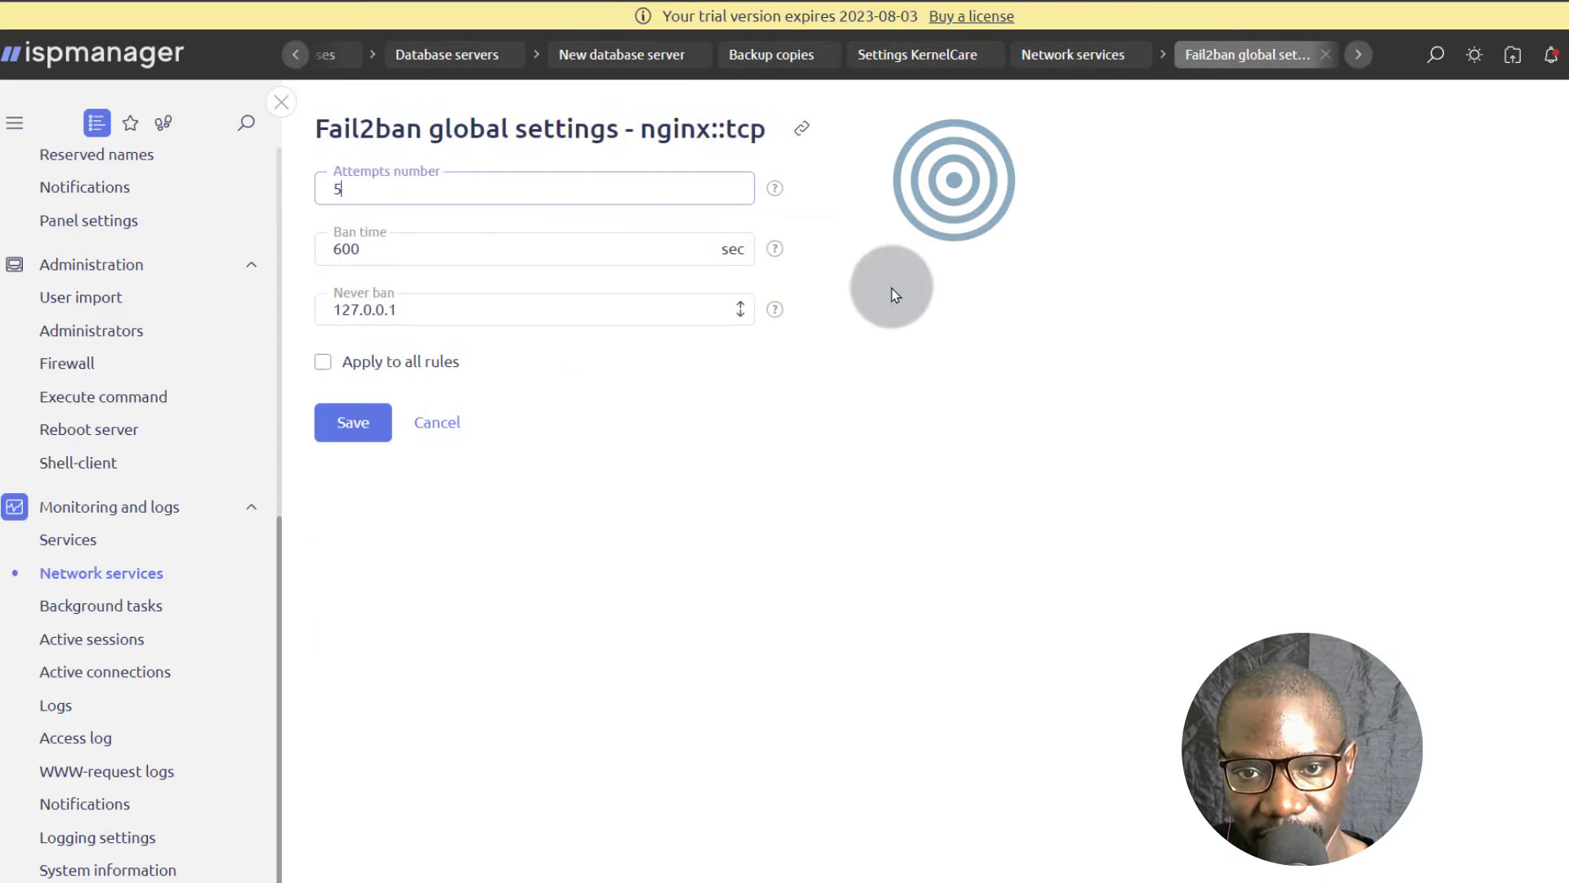
{"action": "left_click", "coordinate": [439, 421]}
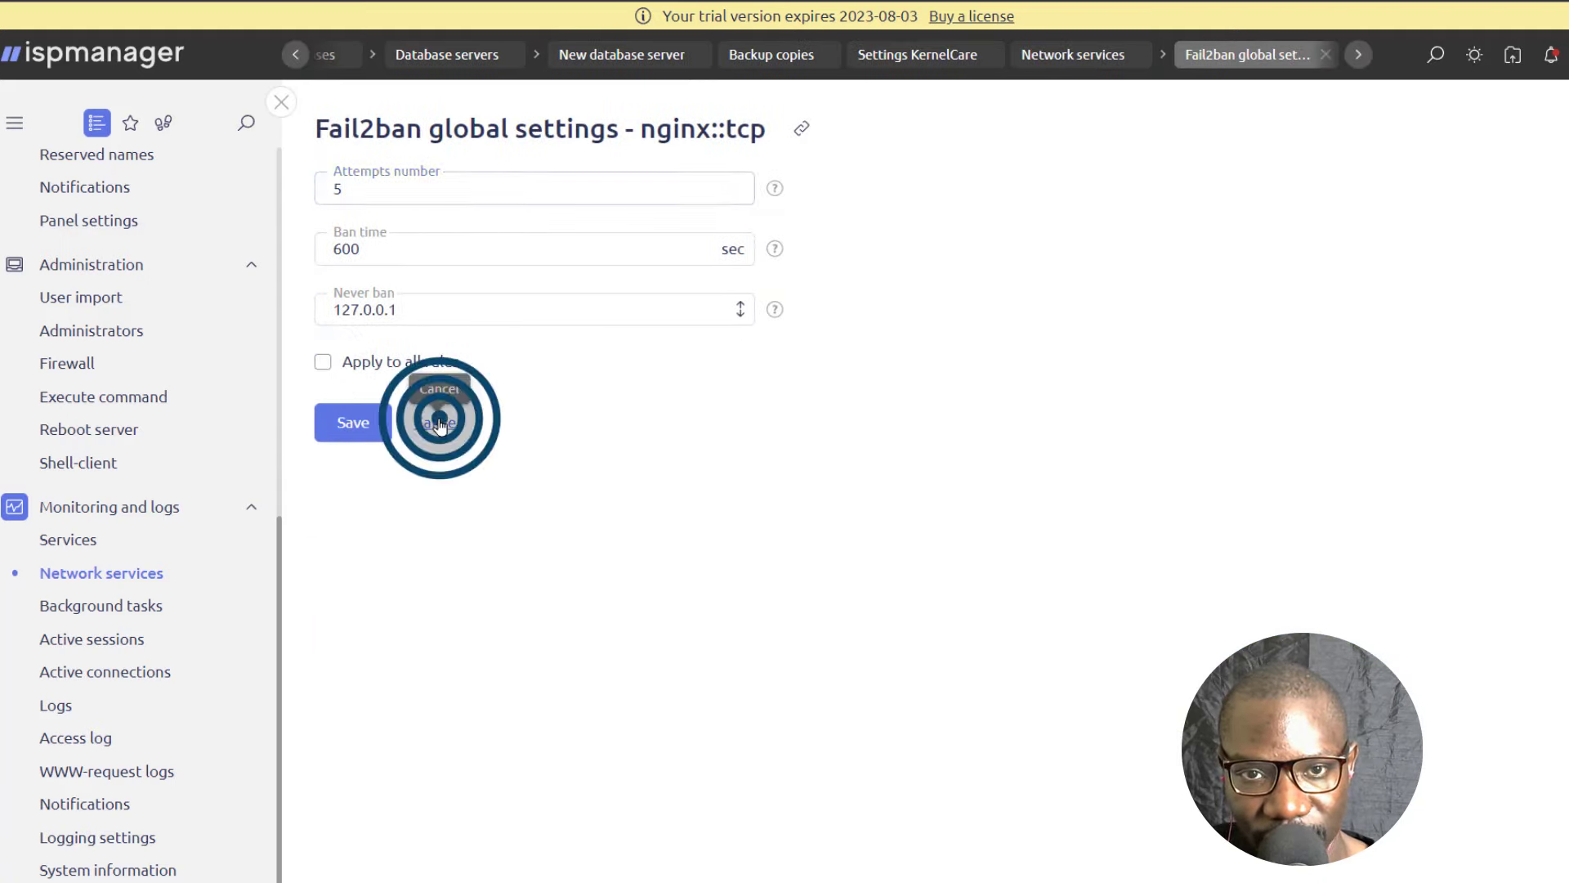
Select sshd instead of nginx in the network services and open its list of Fail2ban rules
{"action": "left_click", "coordinate": [340, 635]}
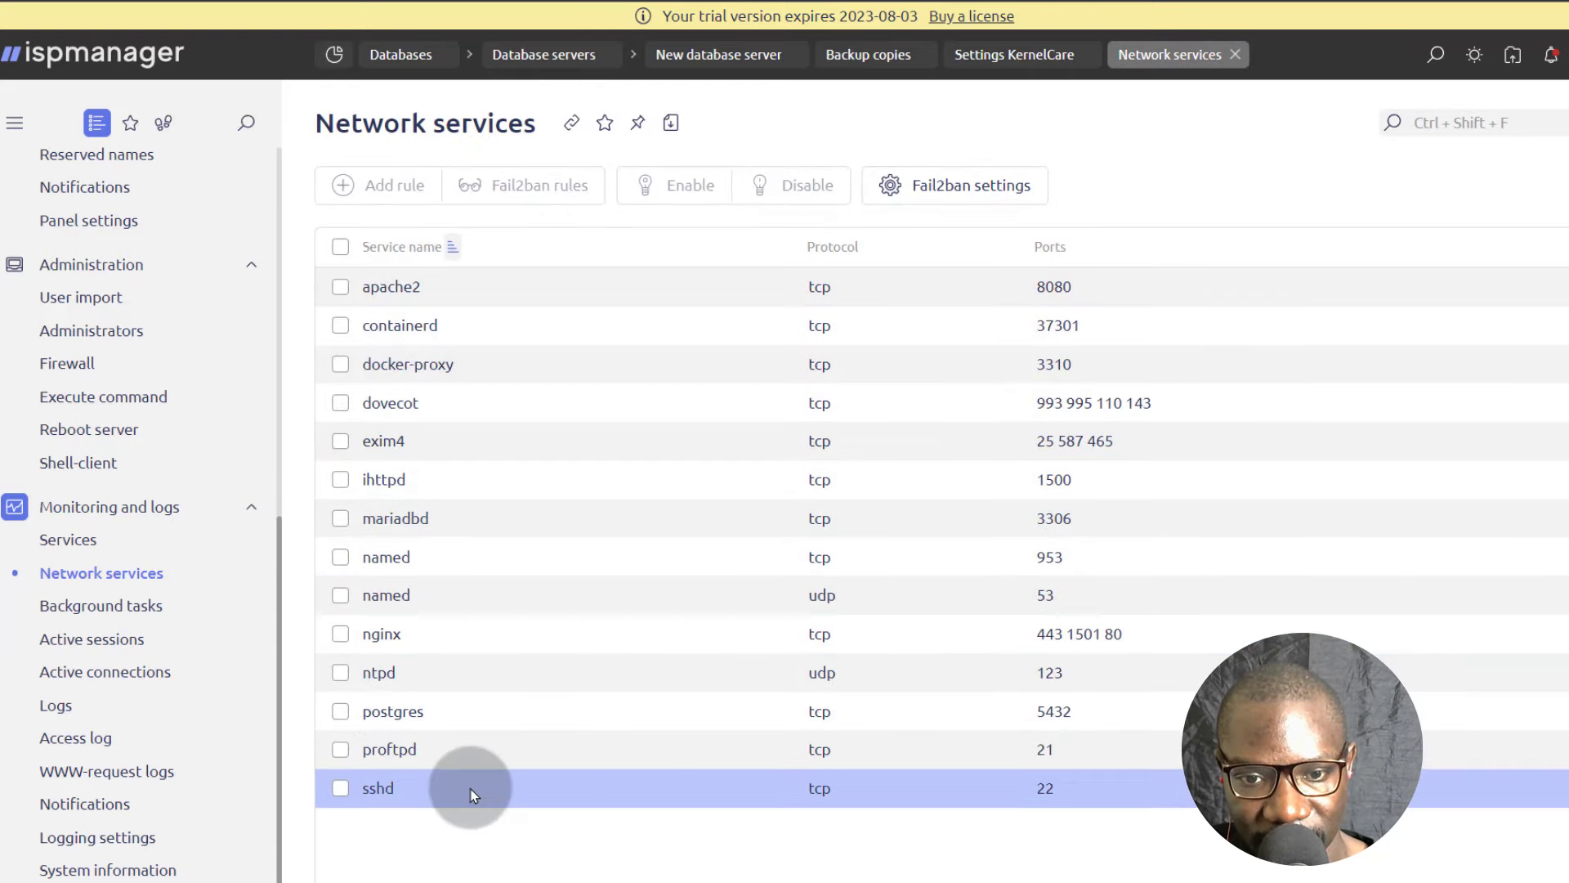
{"action": "left_click", "coordinate": [341, 793]}
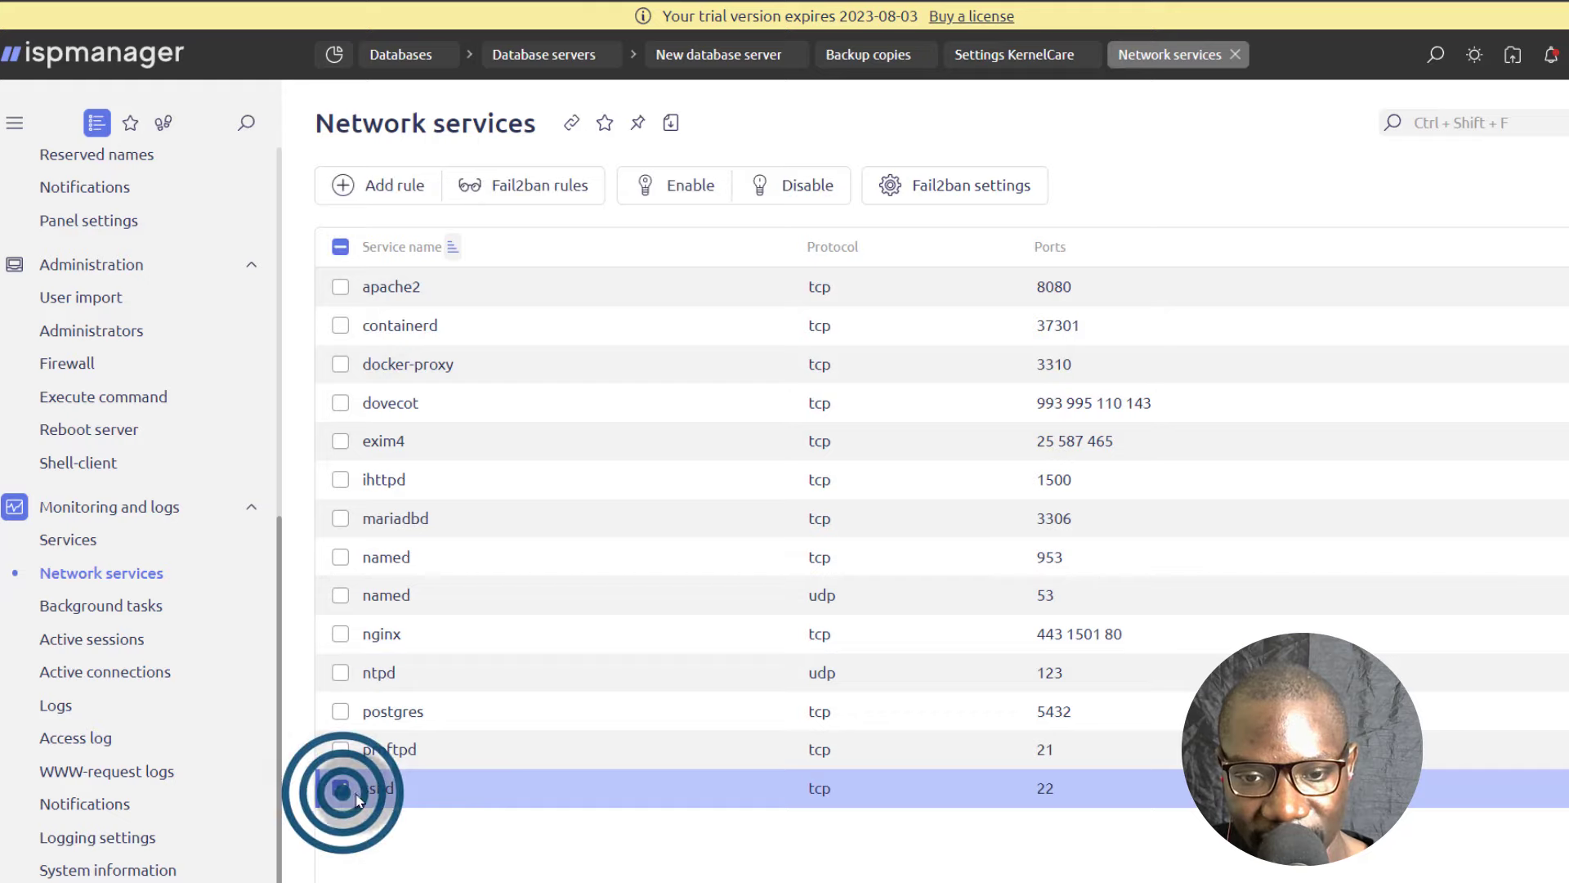
{"action": "left_click", "coordinate": [543, 186]}
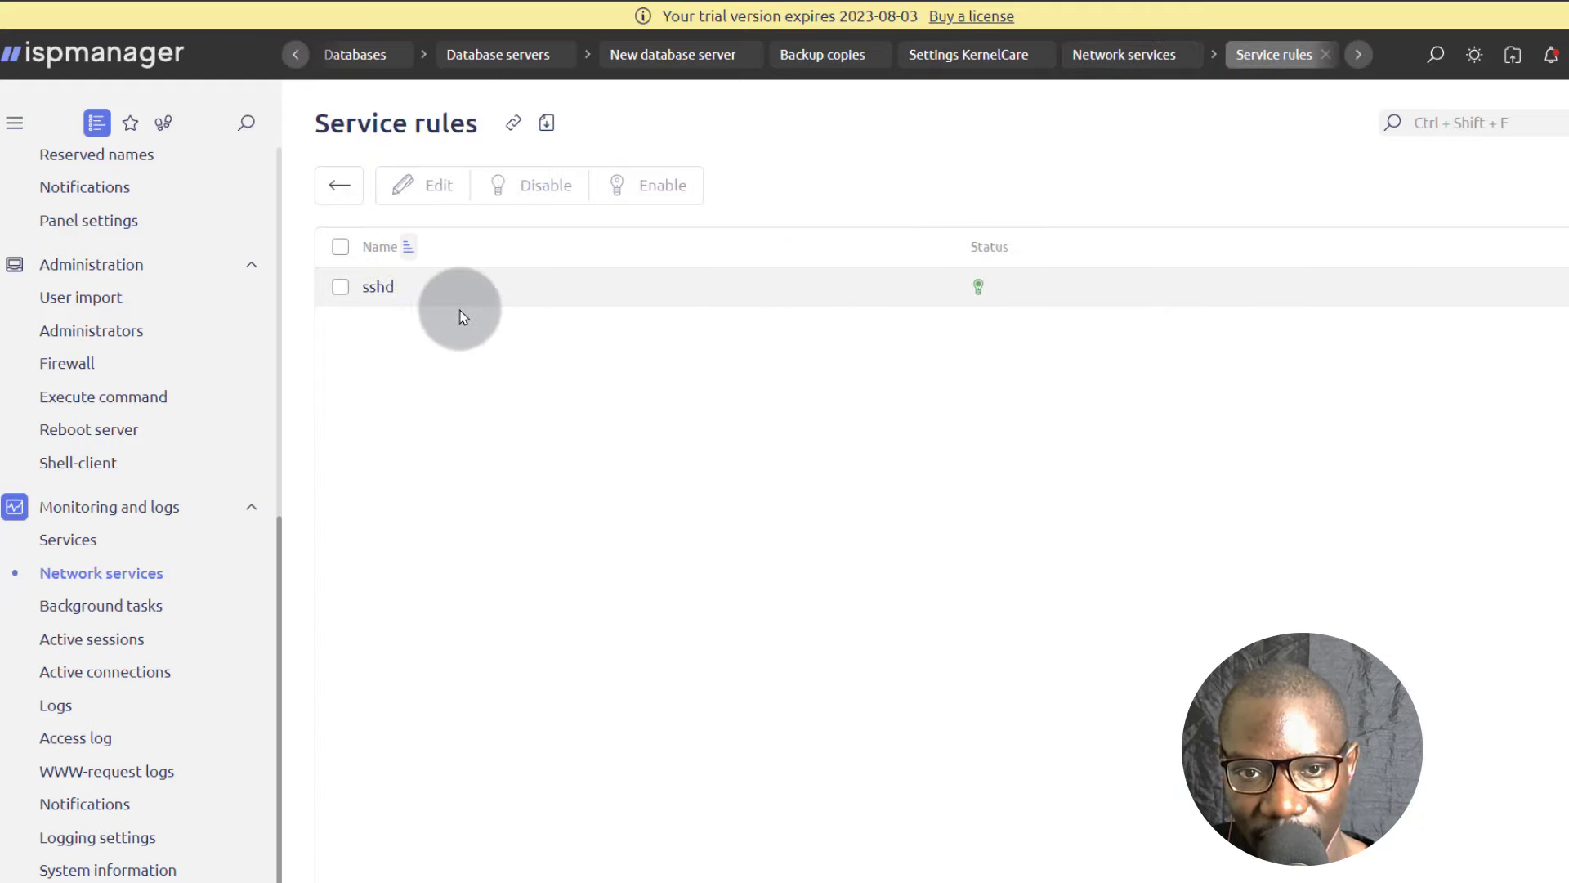
Review the attempts and ban time settings of the sshd rule without saving, and return to the network services list
{"action": "left_click", "coordinate": [340, 286]}
{"action": "left_click", "coordinate": [437, 190]}
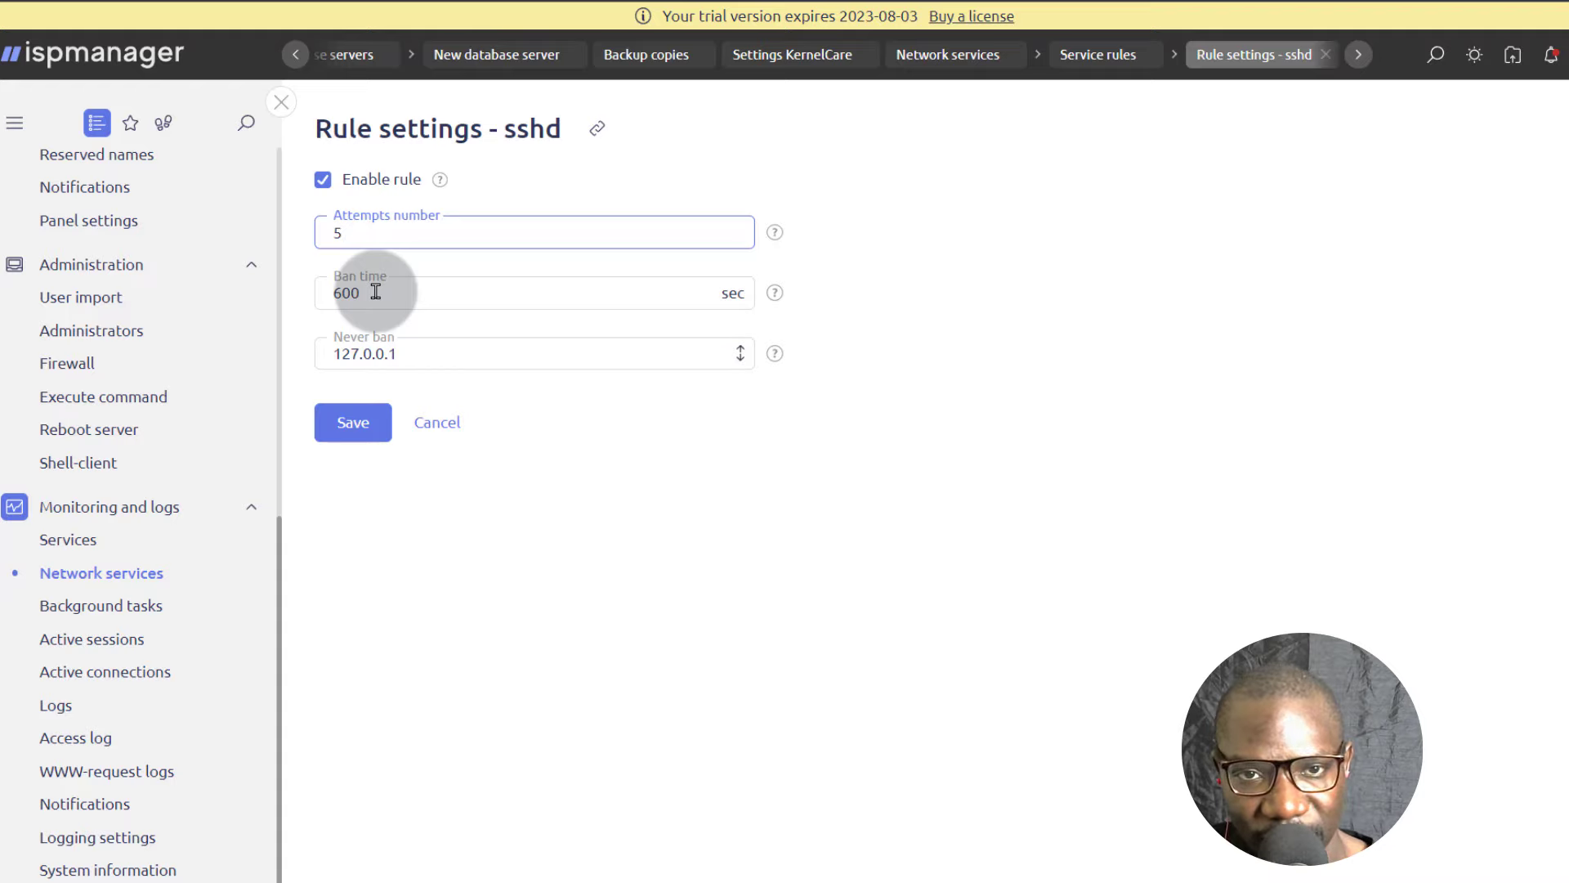
{"action": "left_click", "coordinate": [375, 292]}
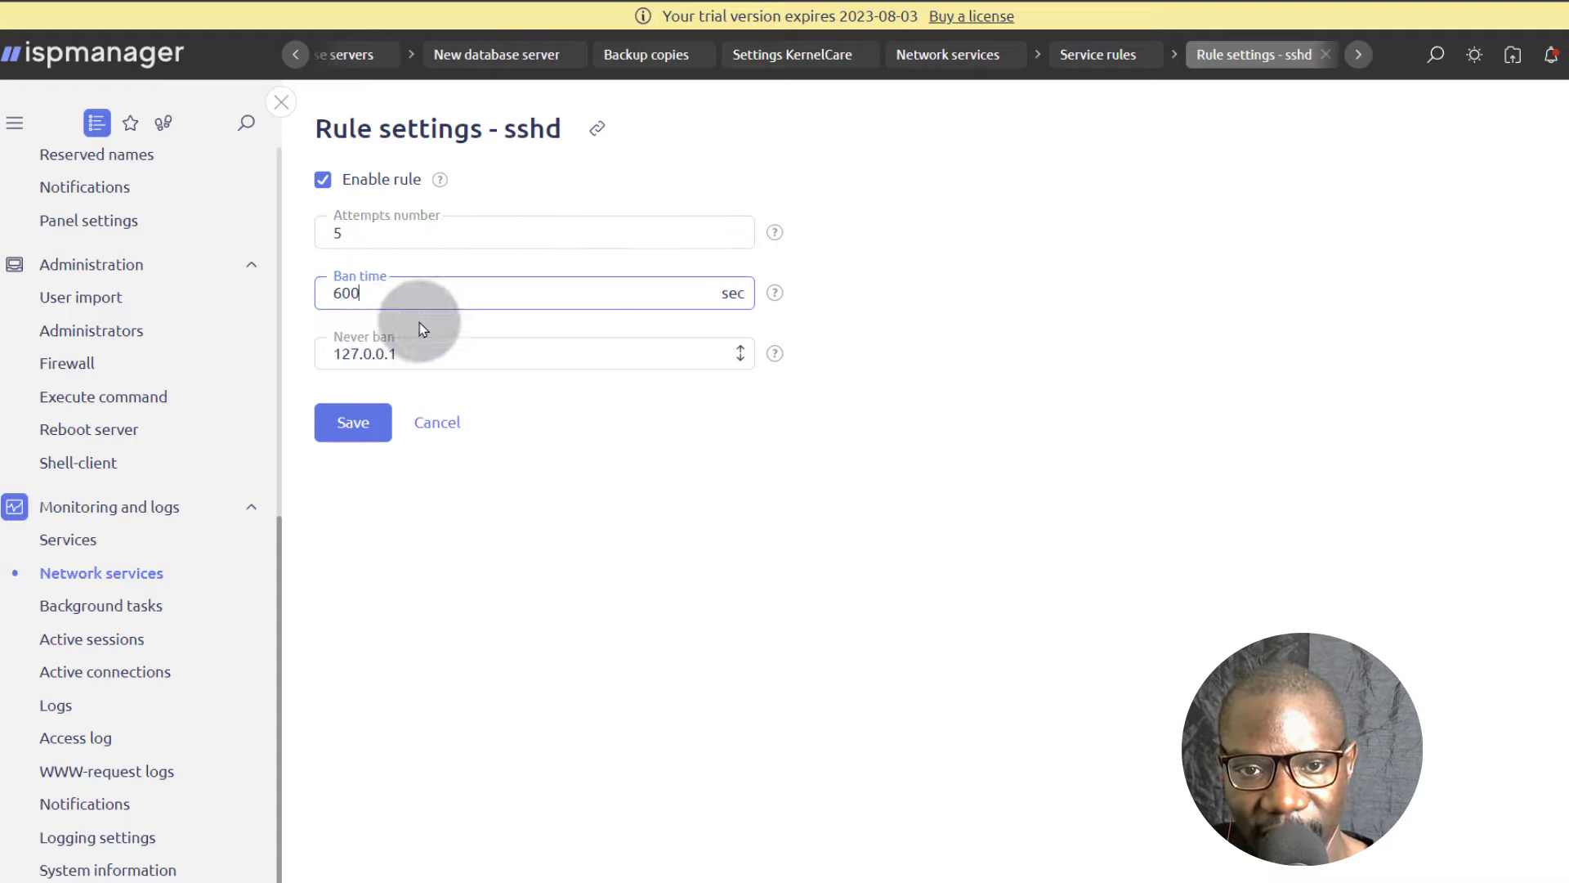
{"action": "left_click", "coordinate": [440, 433]}
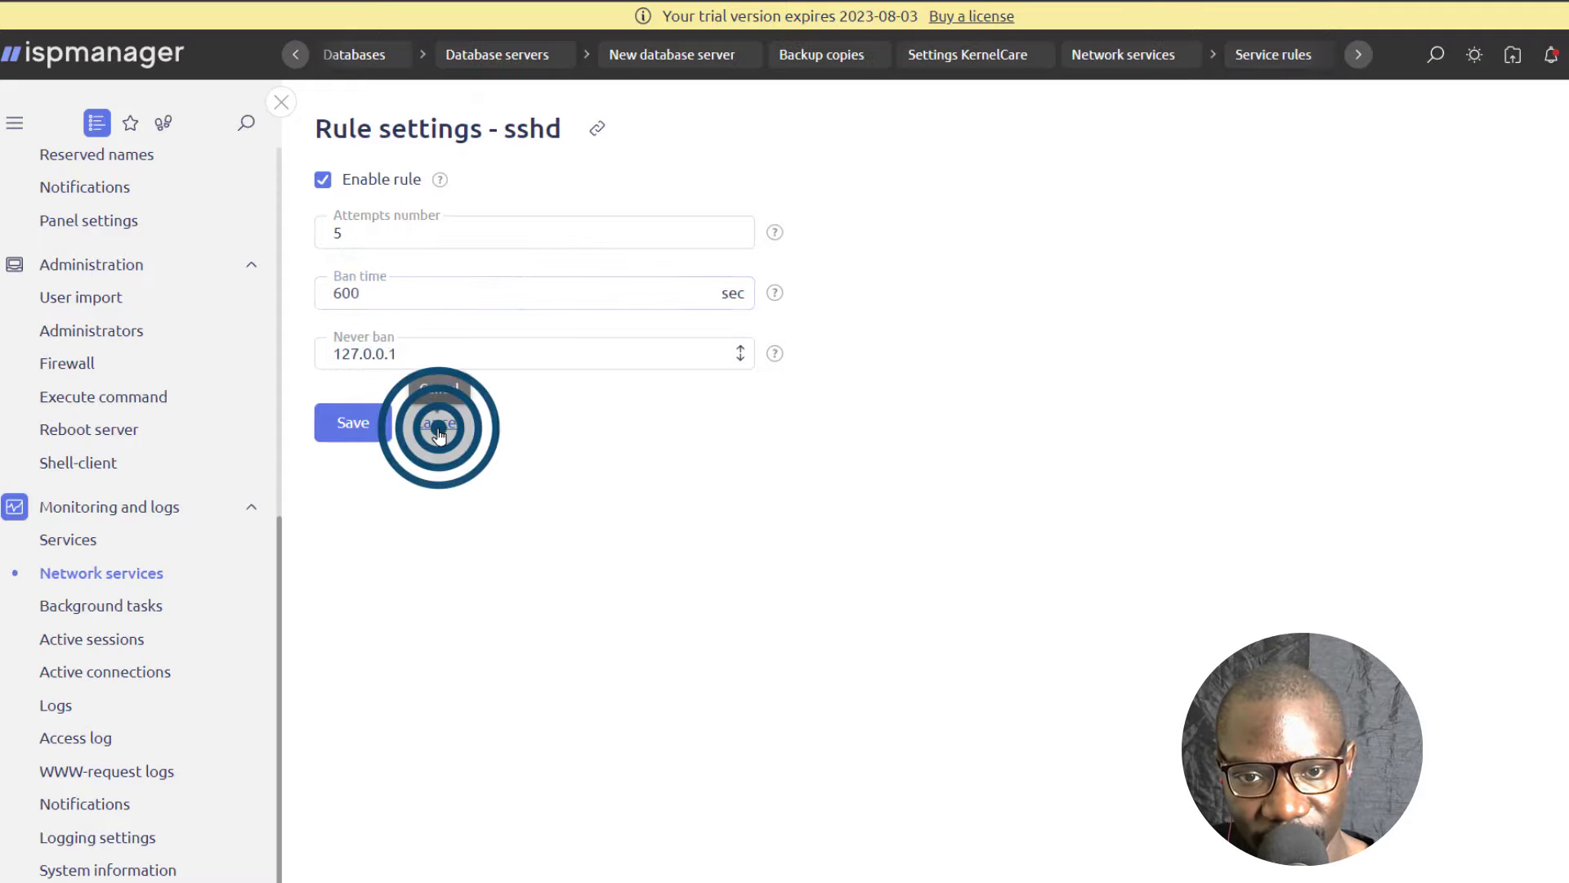
{"action": "left_click", "coordinate": [339, 195]}
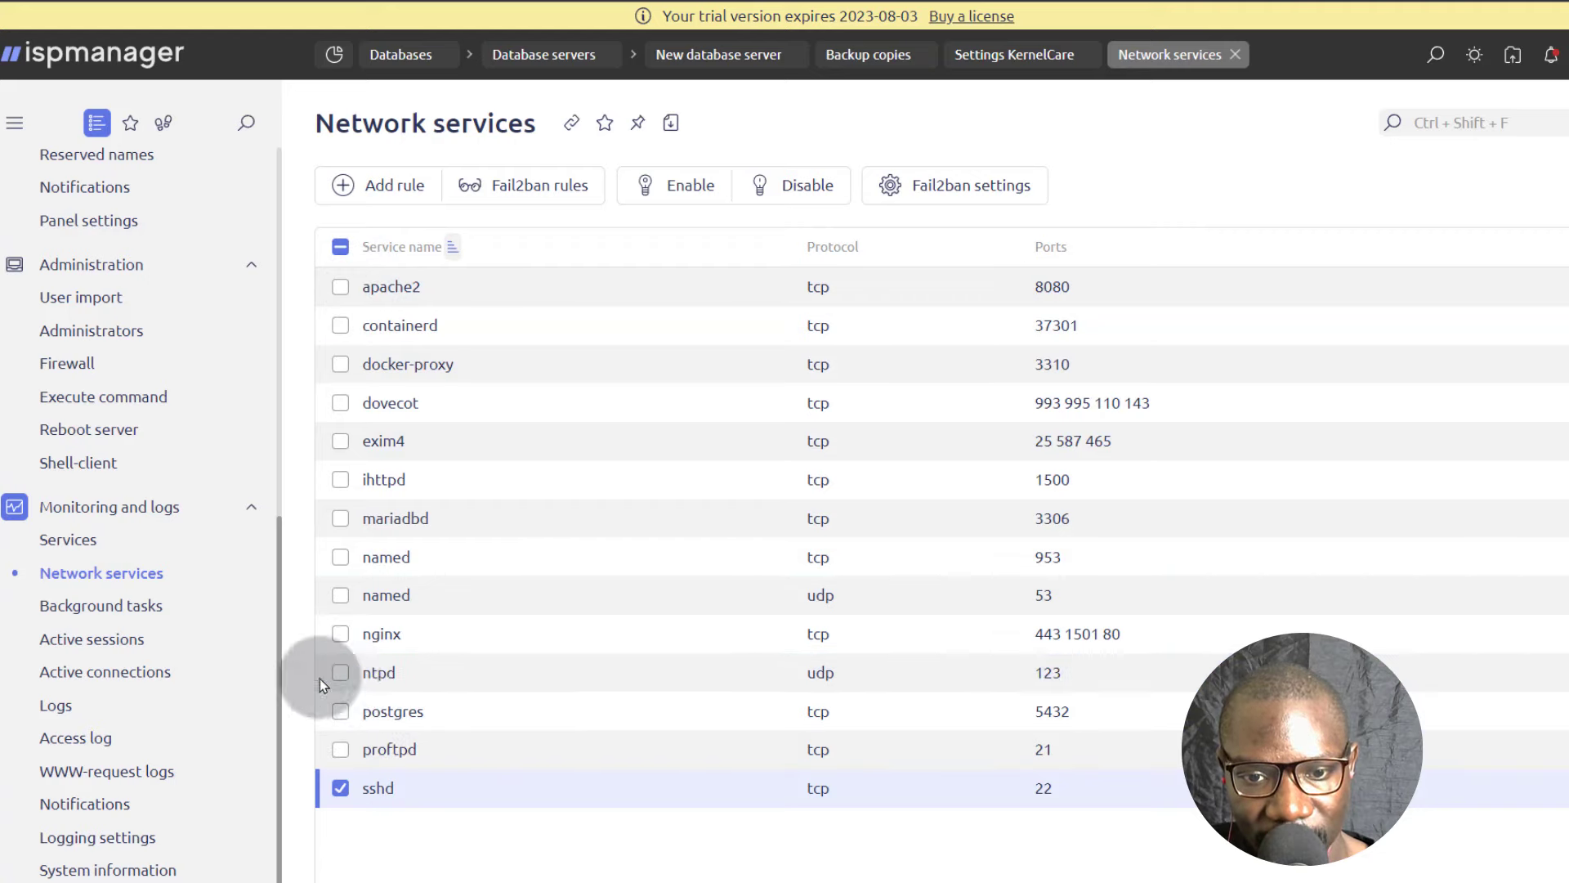
Select the named udp service instead of sshd and review its Fail2ban global settings, closing them without saving
{"action": "left_click", "coordinate": [341, 596]}
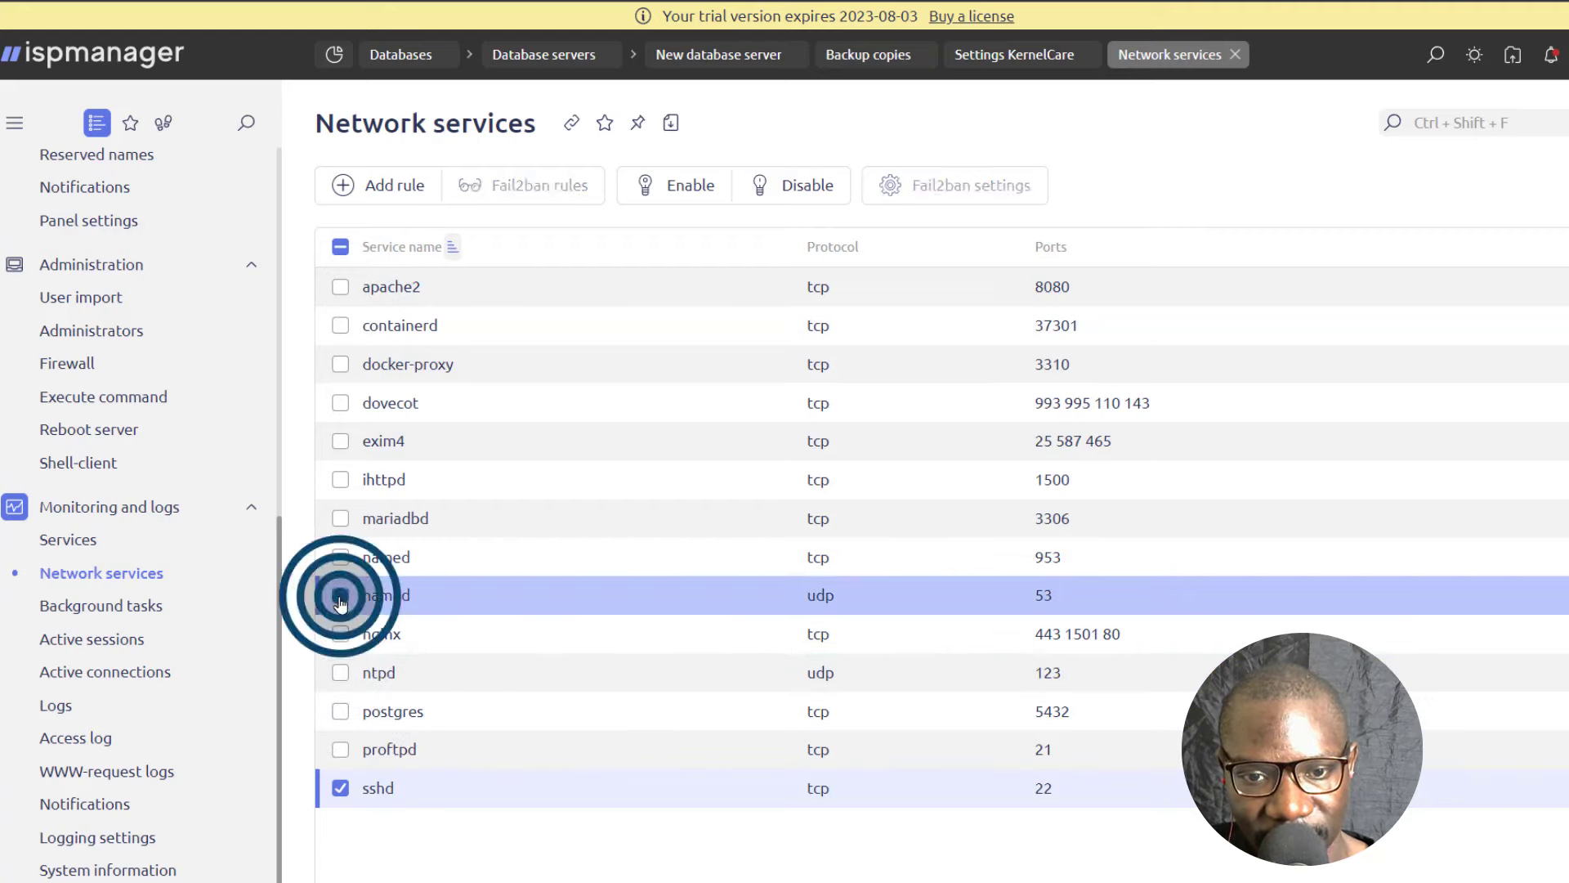
{"action": "left_click", "coordinate": [340, 788]}
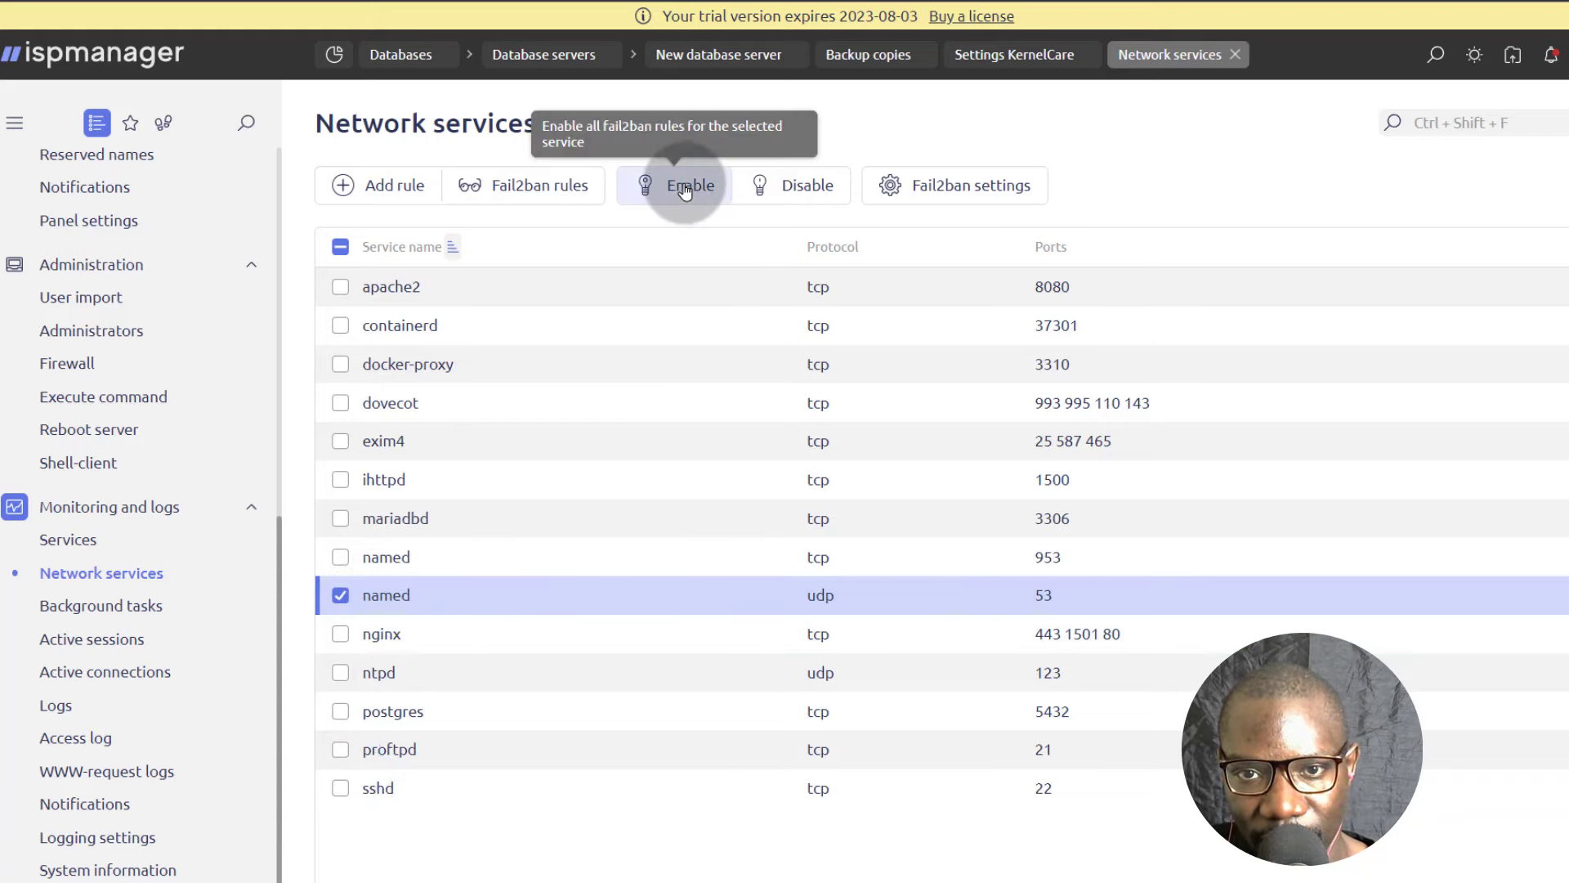
{"action": "left_click", "coordinate": [948, 181]}
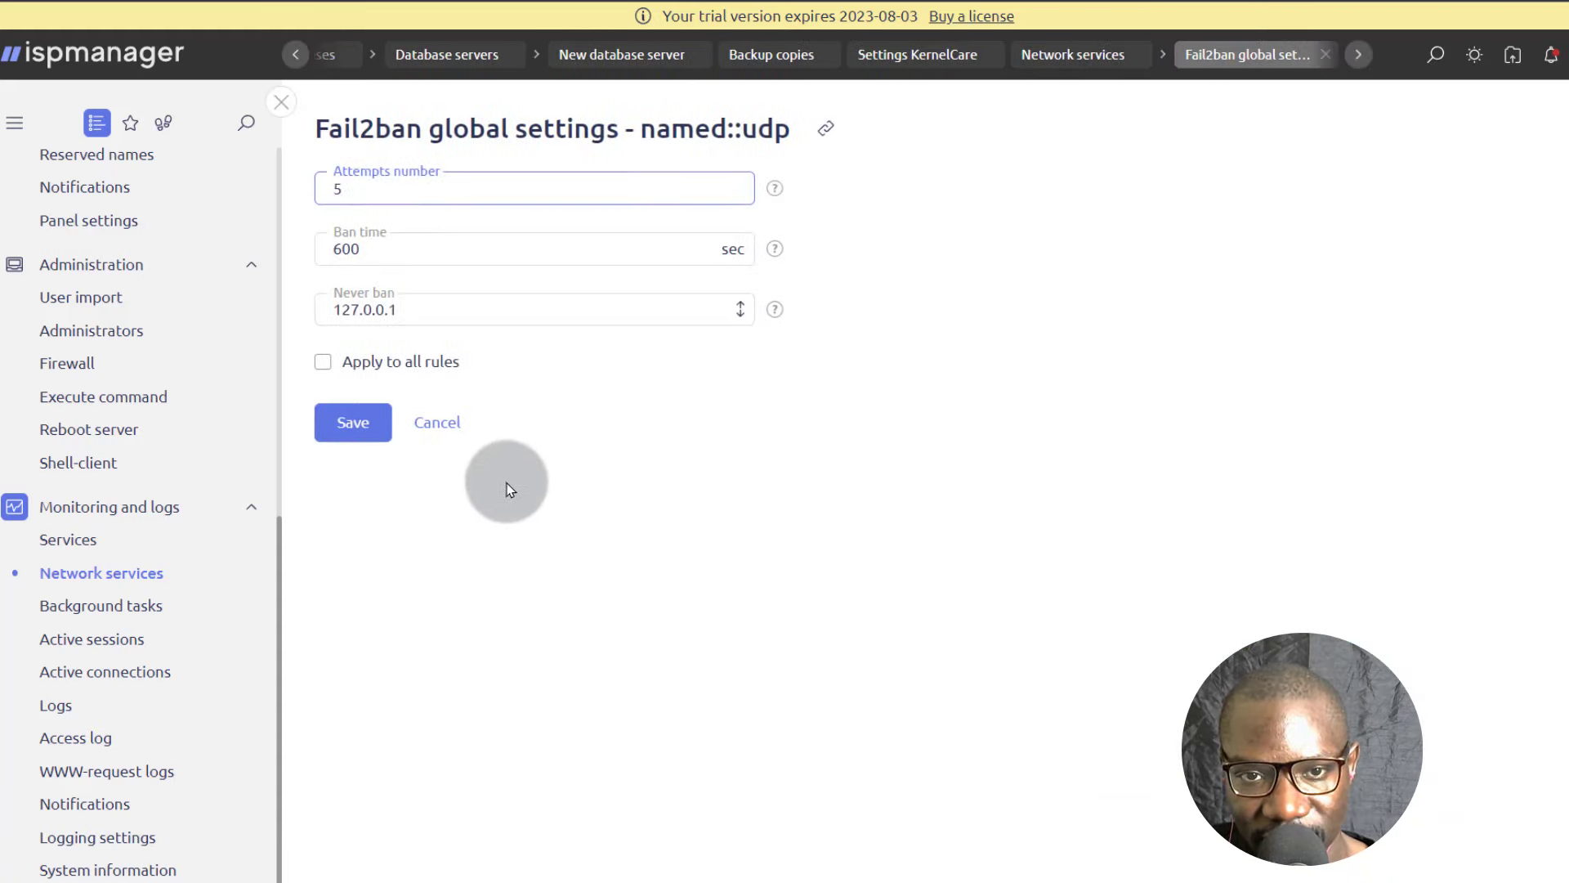
{"action": "left_click", "coordinate": [438, 425]}
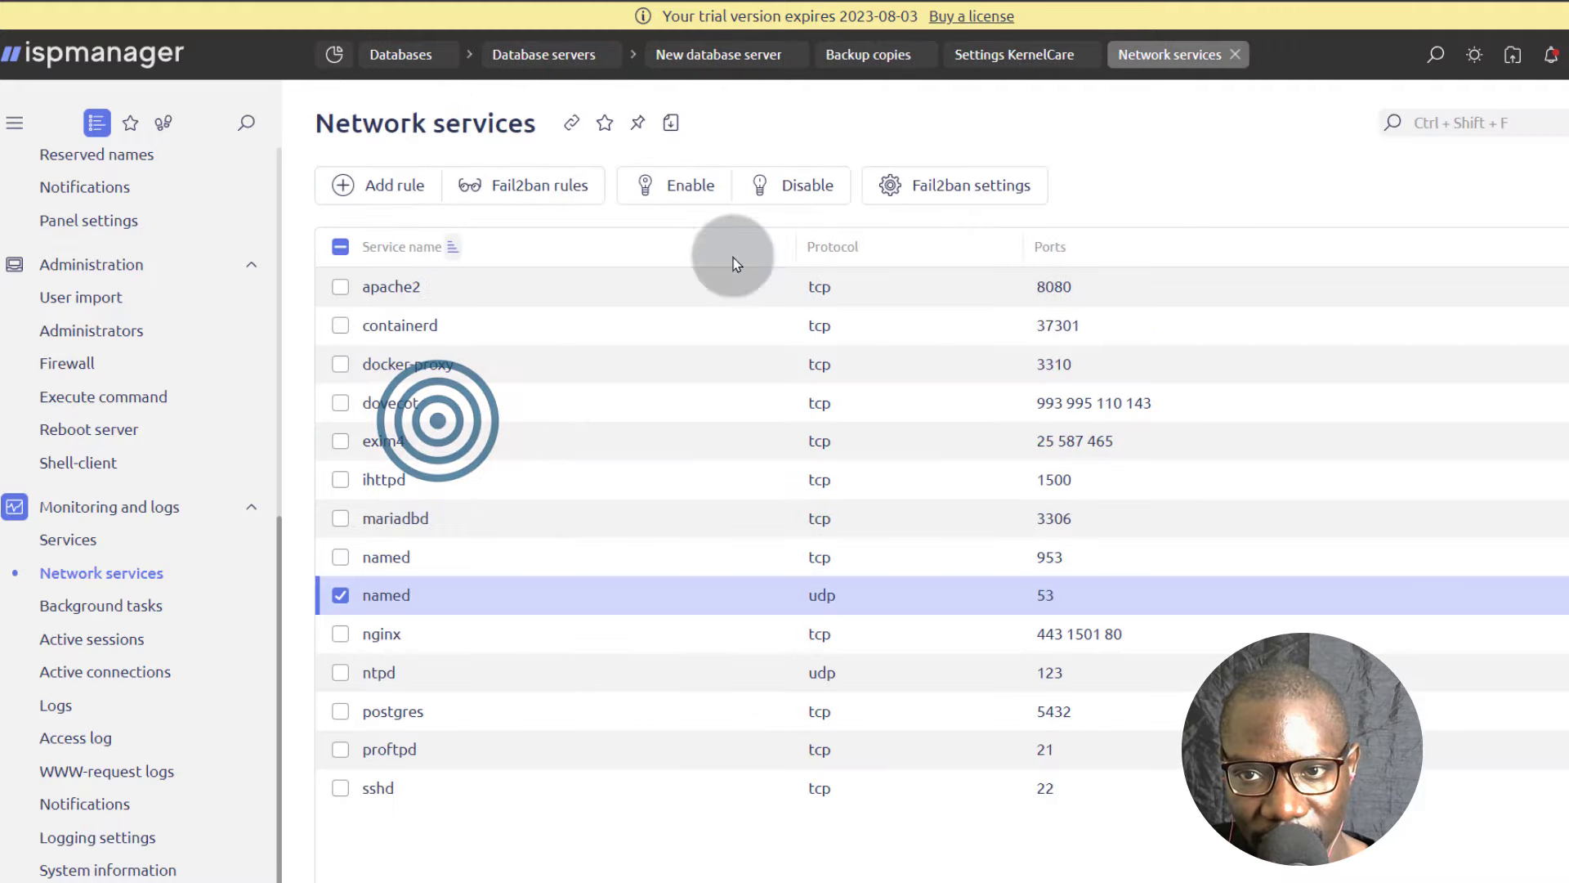
Enable the named-refused-udp Fail2ban rule for the named udp service and return to the network services list
{"action": "left_click", "coordinate": [523, 183]}
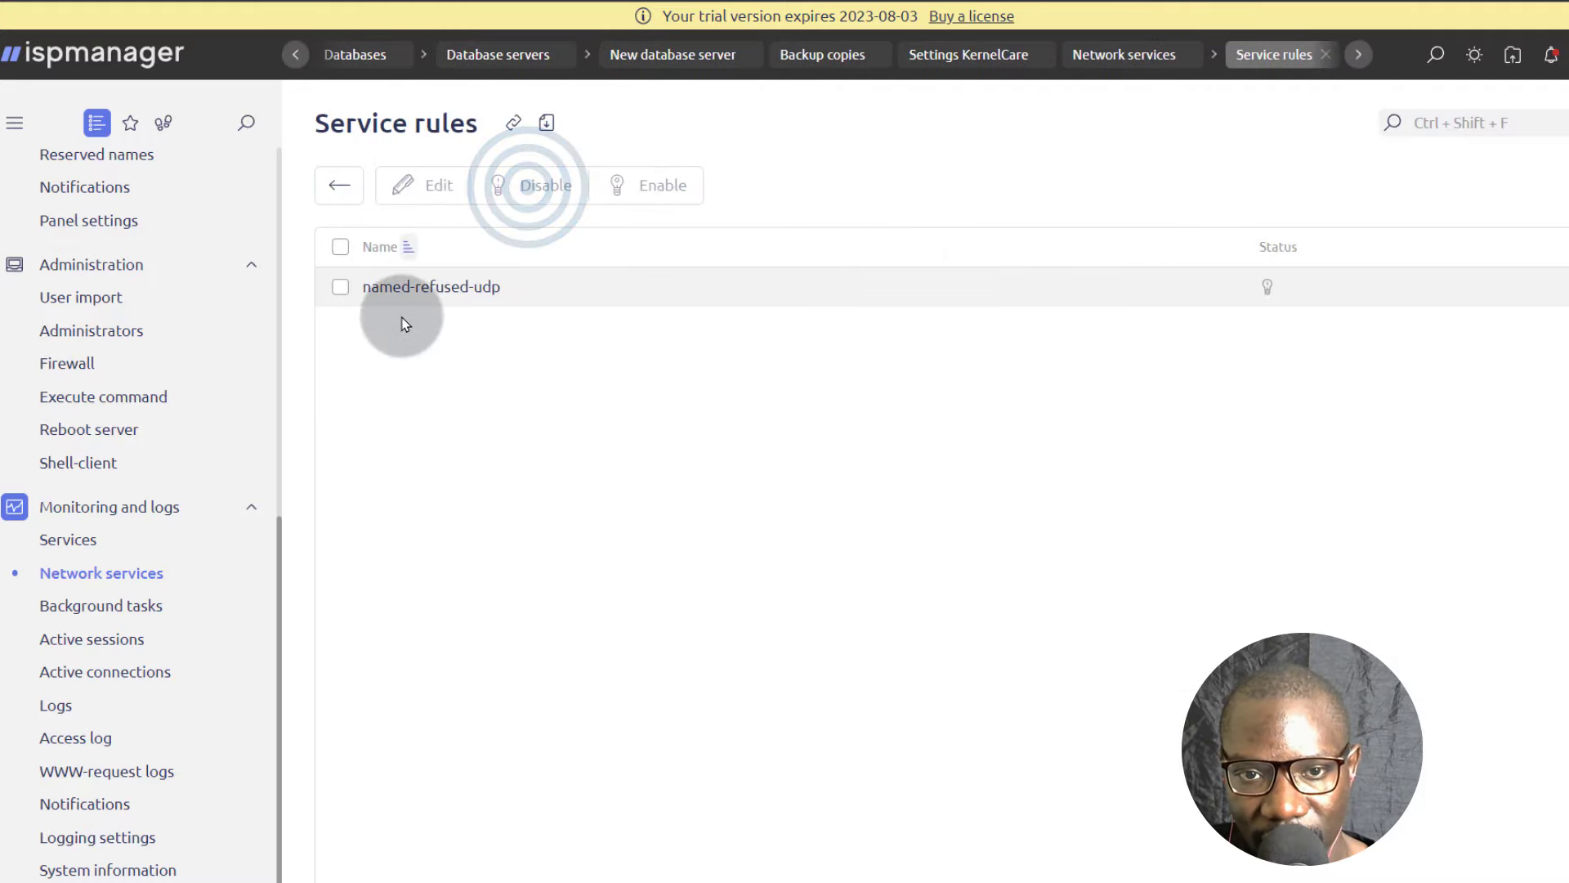
{"action": "left_click", "coordinate": [341, 286]}
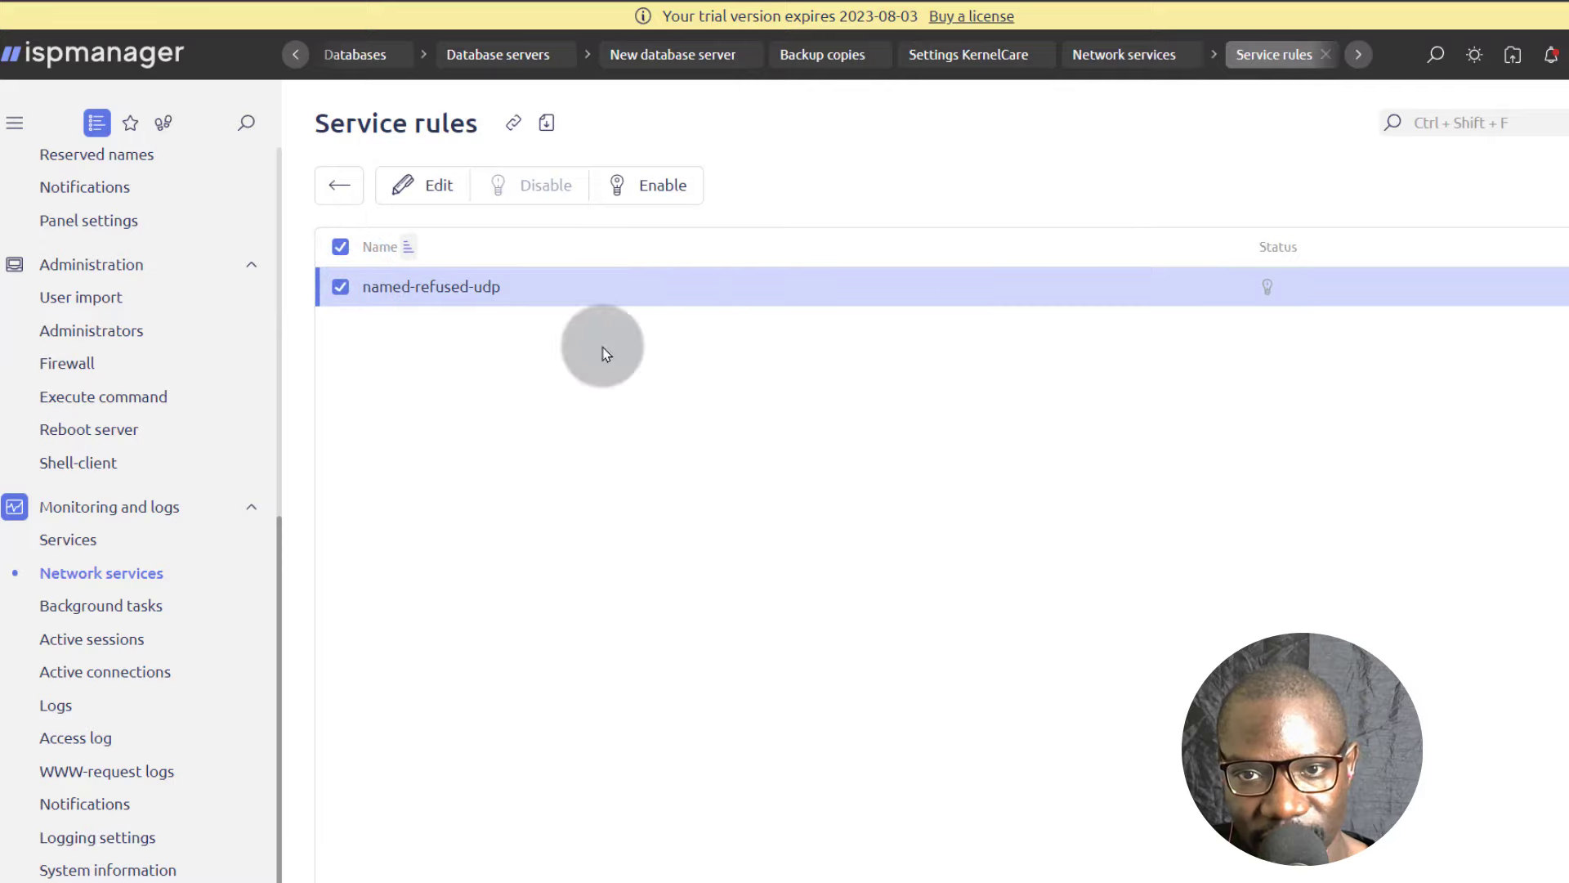
{"action": "left_click", "coordinate": [656, 183]}
{"action": "left_click", "coordinate": [659, 492]}
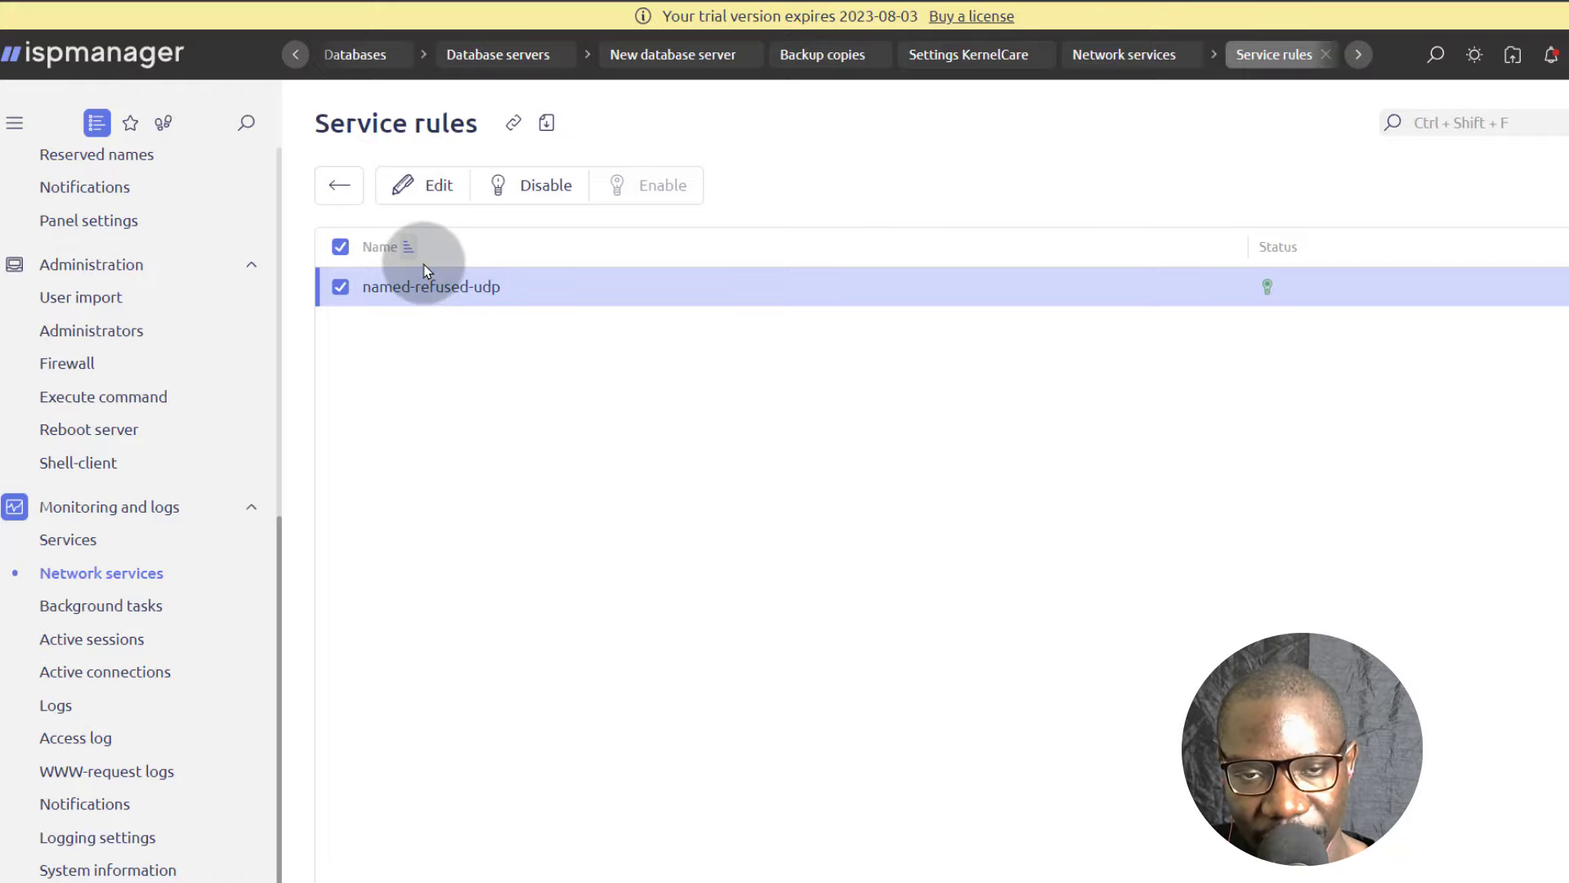
{"action": "left_click", "coordinate": [328, 174]}
Open the root account's user settings and its two-factor authentication setup form
{"action": "scroll", "coordinate": [204, 508], "scroll_direction": "up", "scroll_amount": 8}
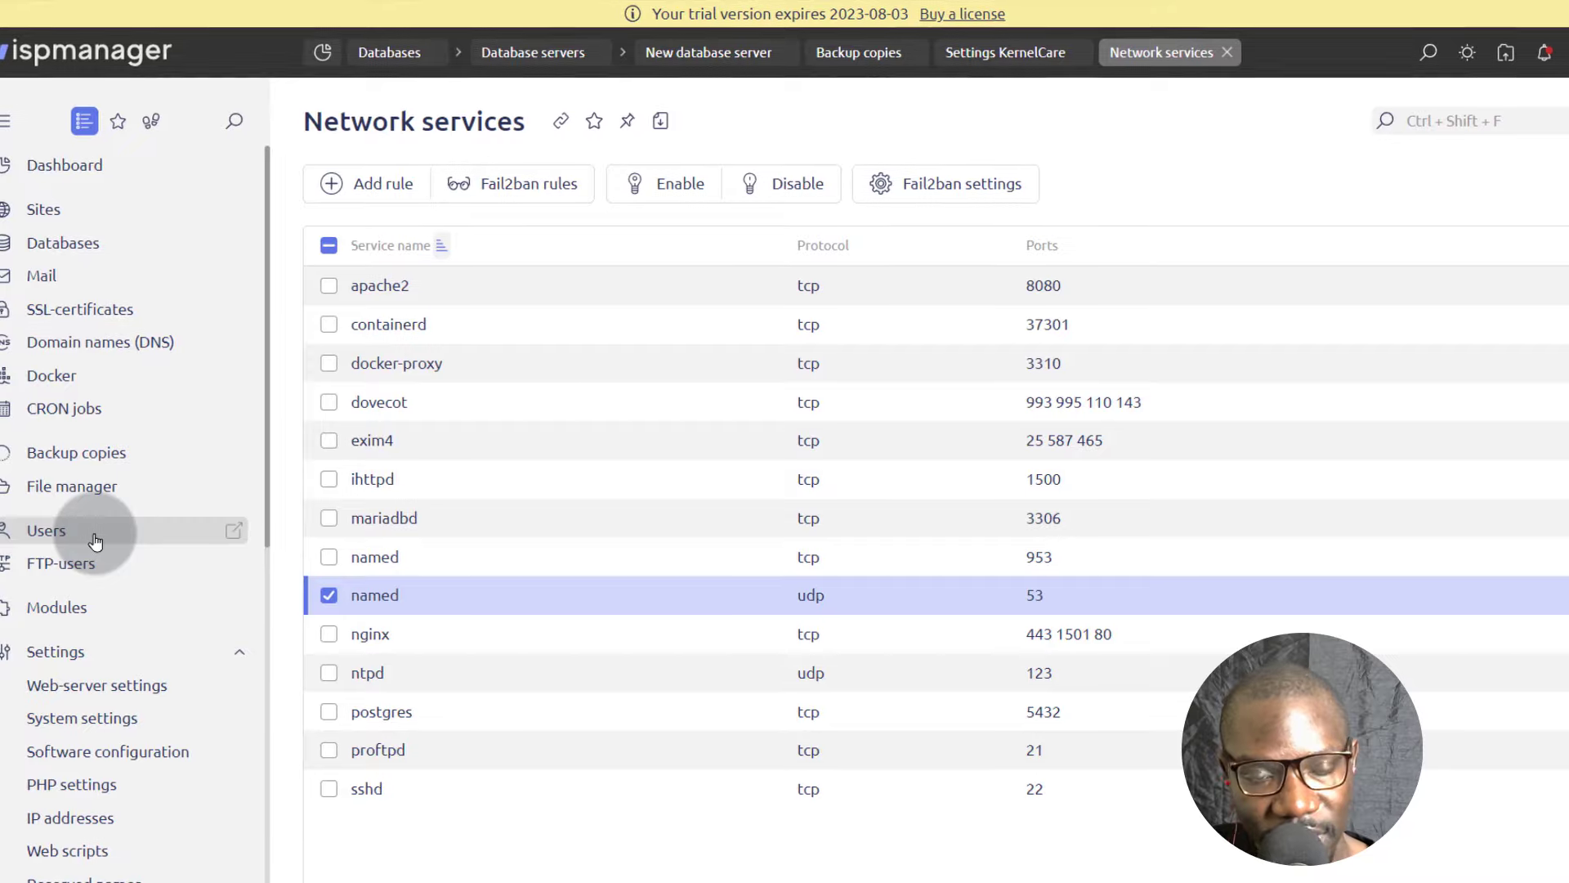
{"action": "left_click", "coordinate": [43, 540]}
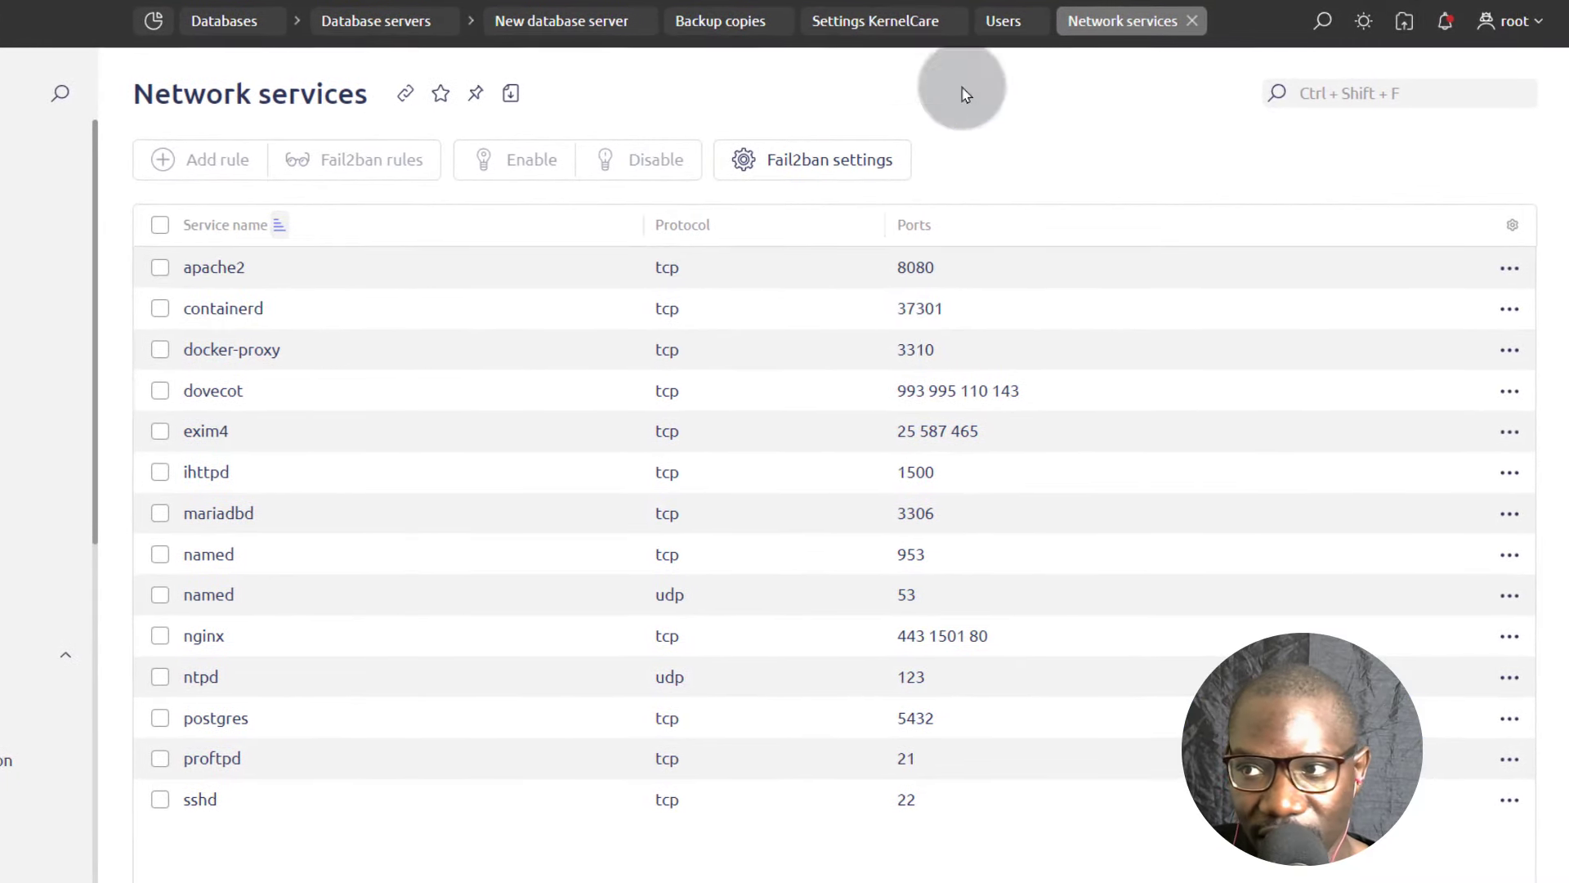
{"action": "left_click", "coordinate": [1538, 20]}
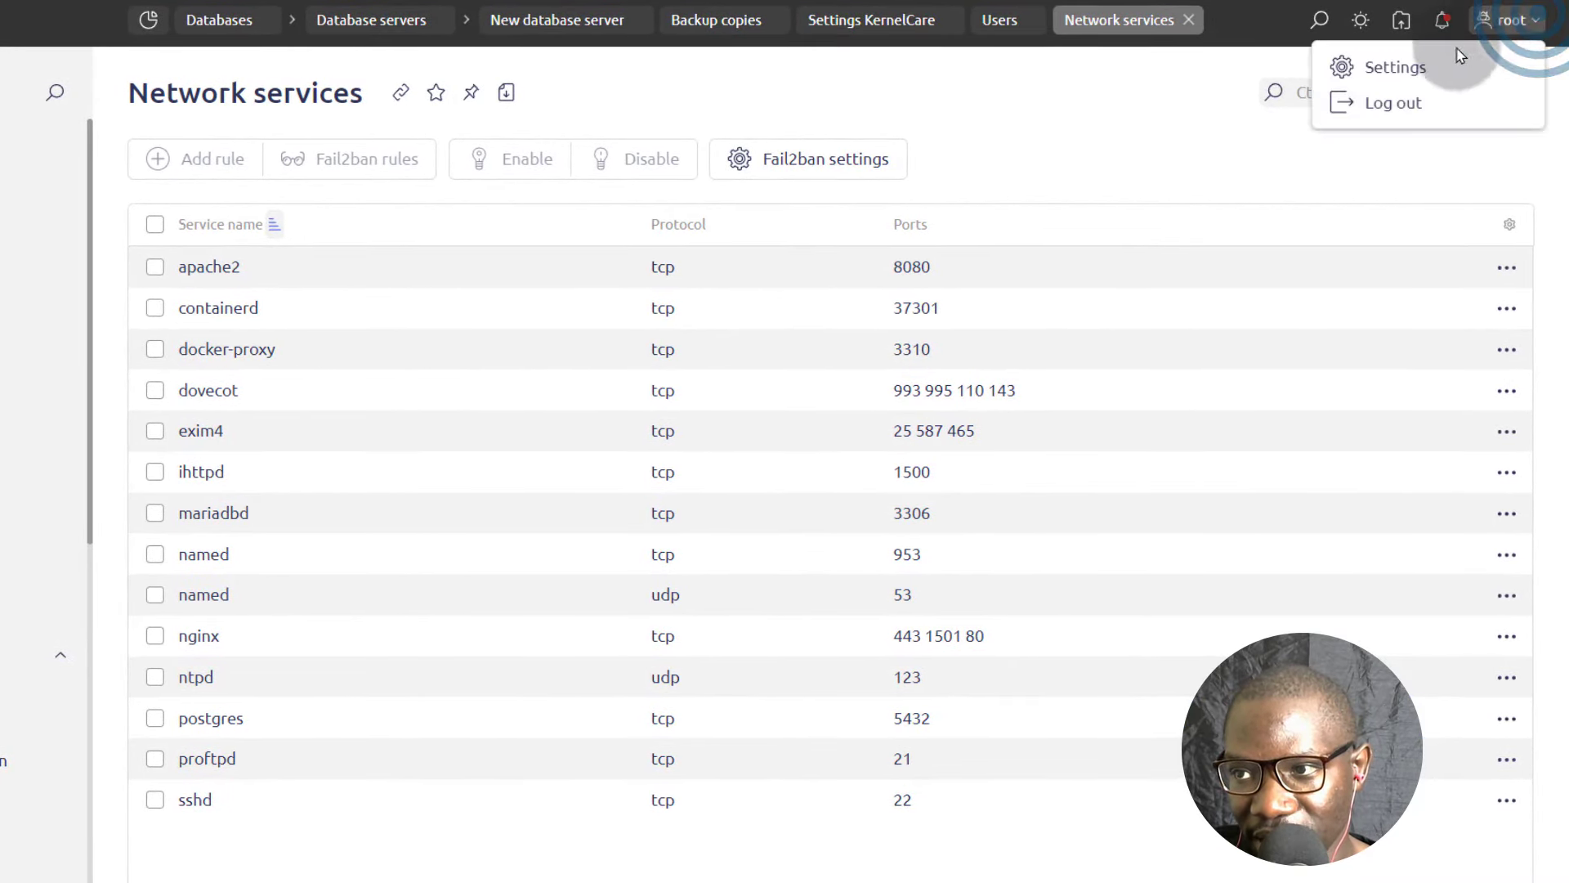
{"action": "left_click", "coordinate": [1400, 67]}
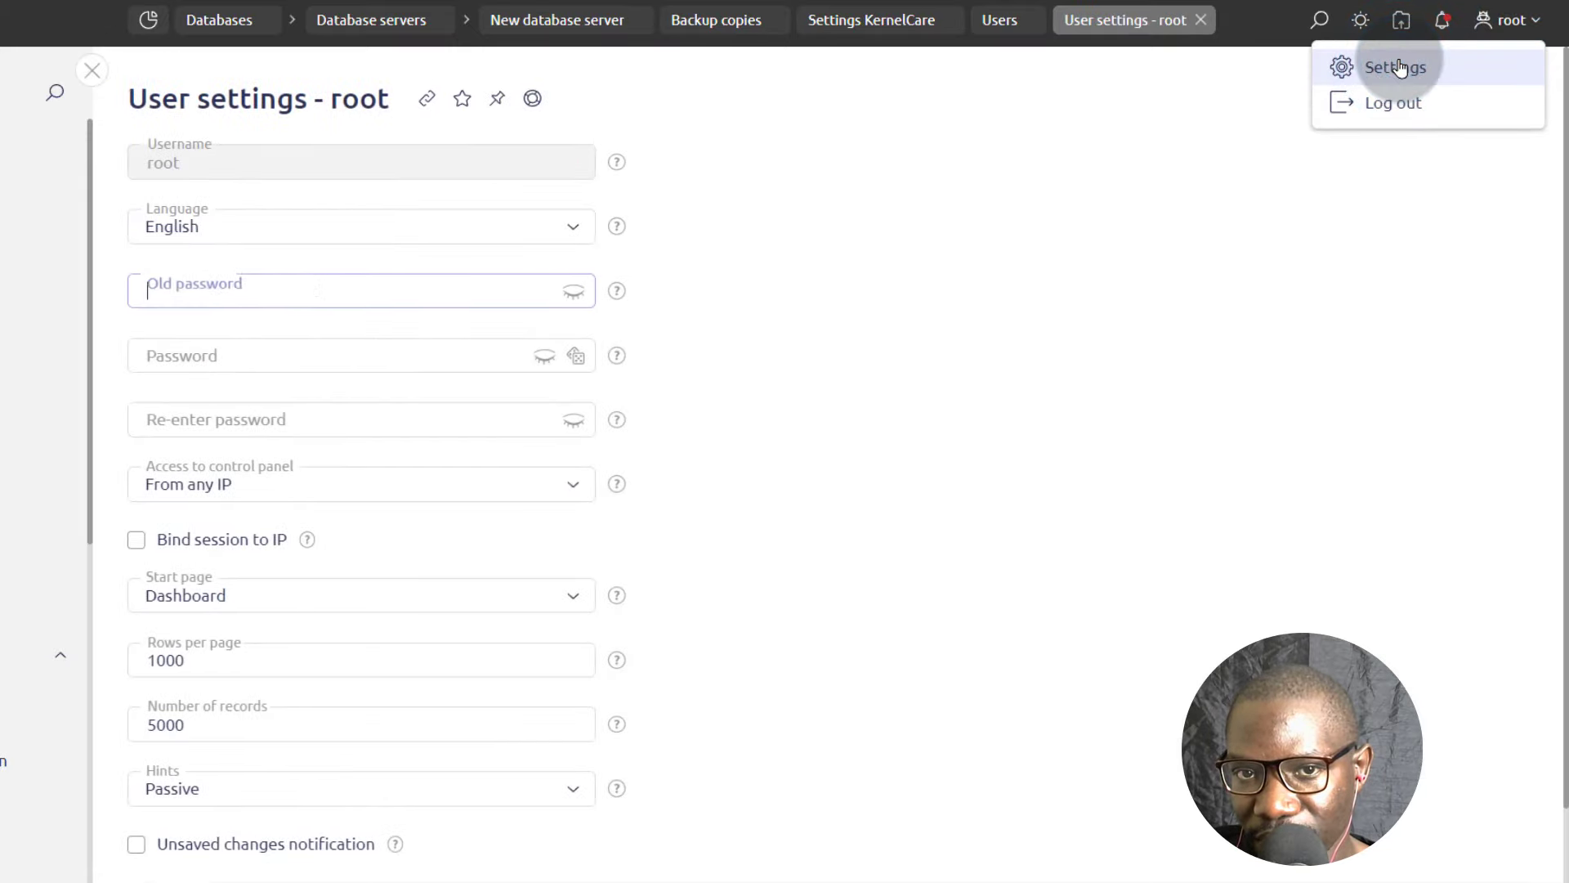
{"action": "scroll", "coordinate": [307, 558], "scroll_direction": "down", "scroll_amount": 2}
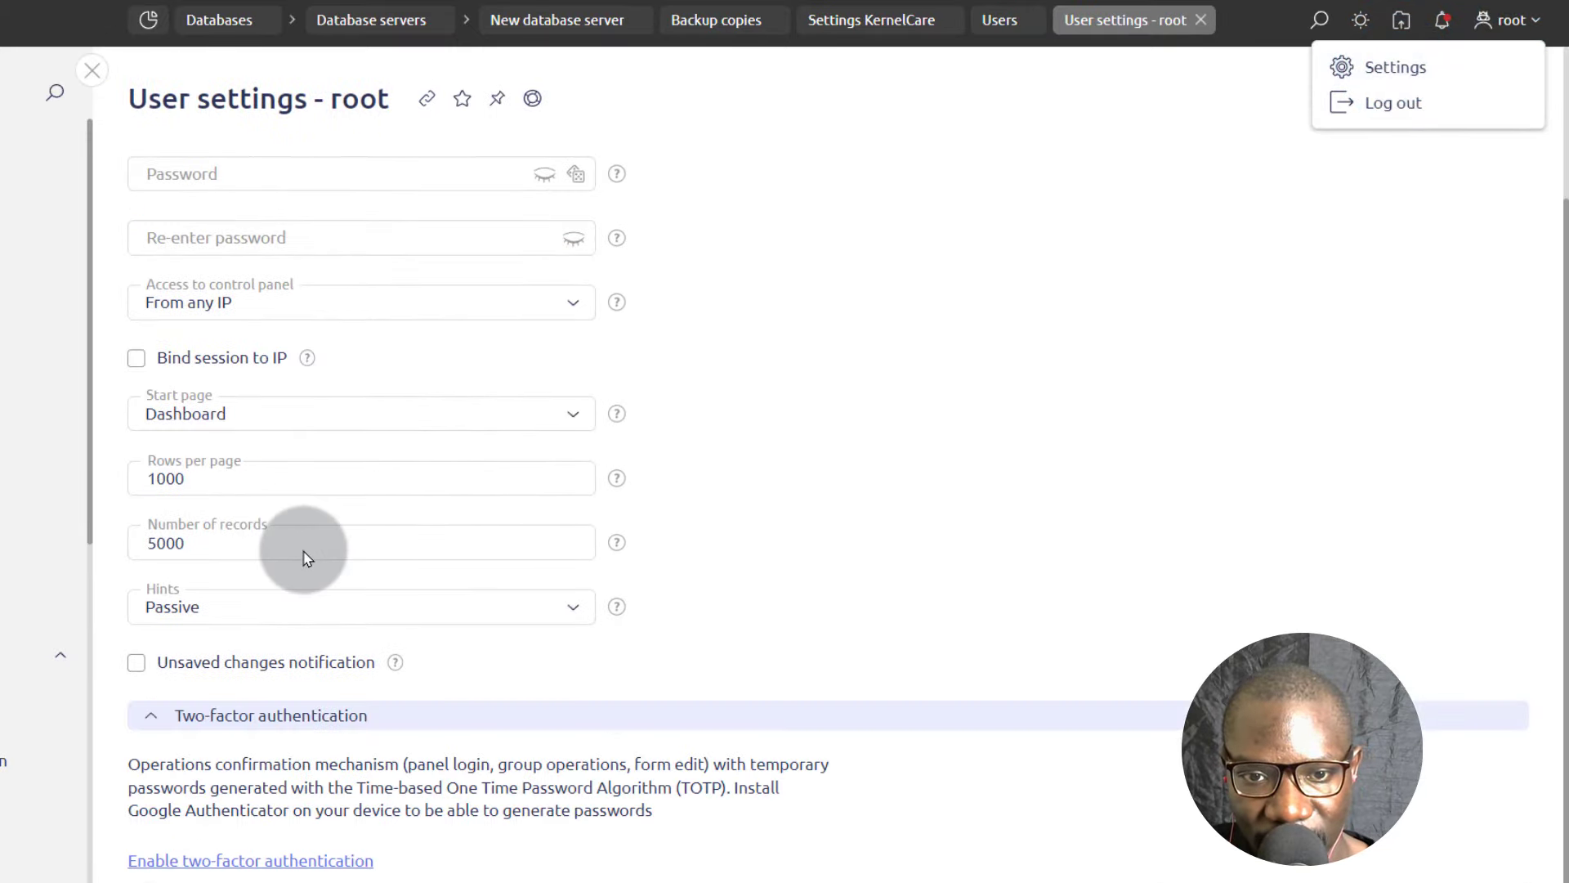
{"action": "left_click", "coordinate": [261, 871]}
Examine the two-factor authentication form's QR code, key and temporary password field, and close it without activating
{"action": "scroll", "coordinate": [286, 506], "scroll_direction": "down", "scroll_amount": 4}
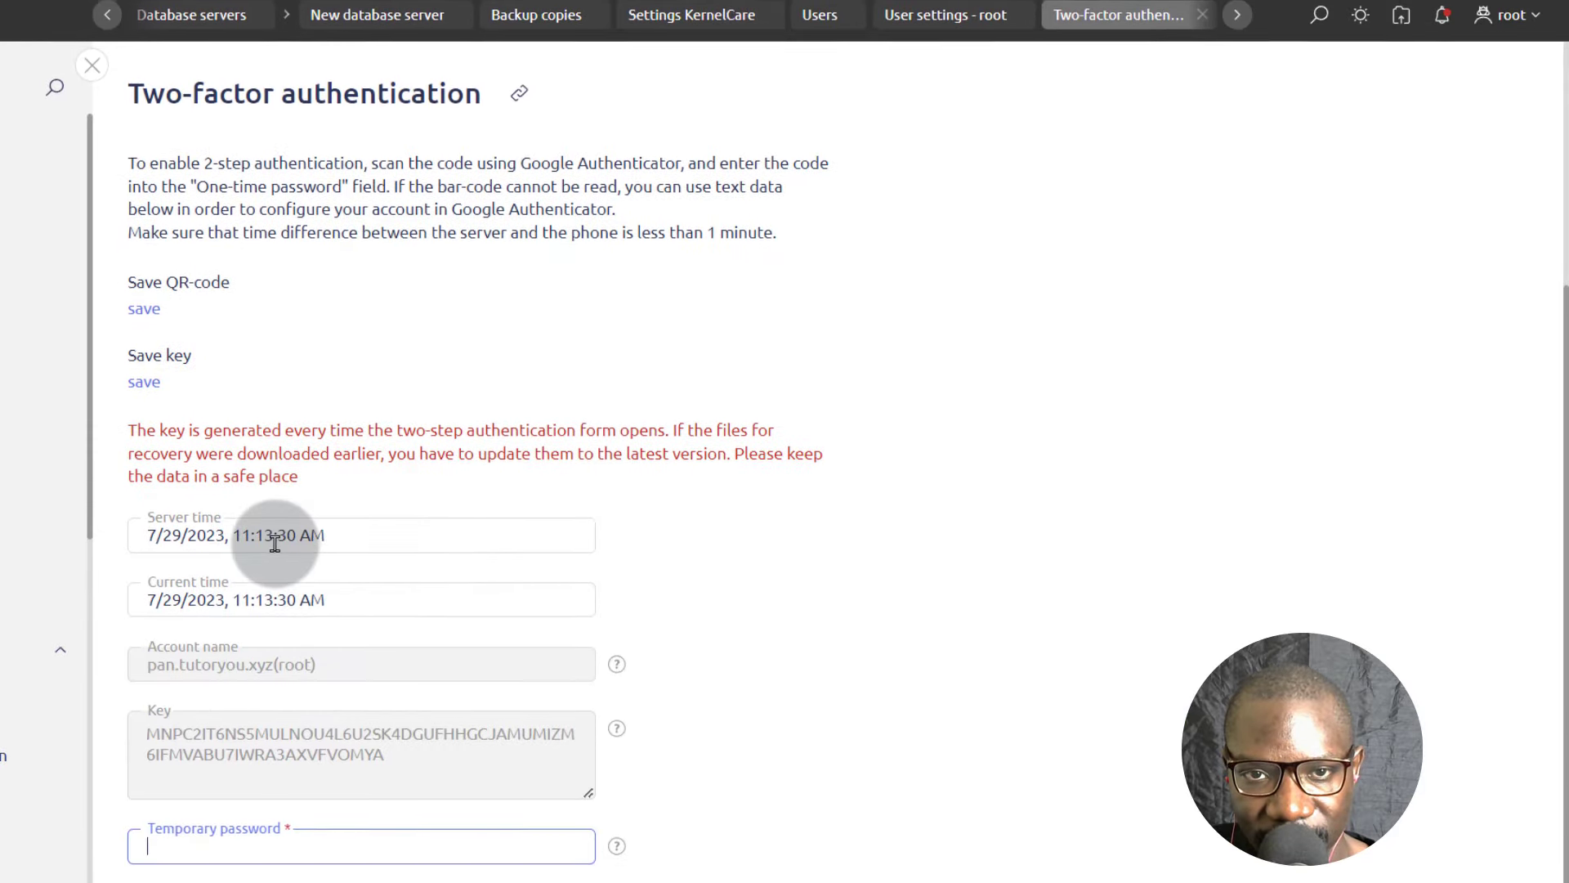
{"action": "scroll", "coordinate": [287, 386], "scroll_direction": "up", "scroll_amount": 1}
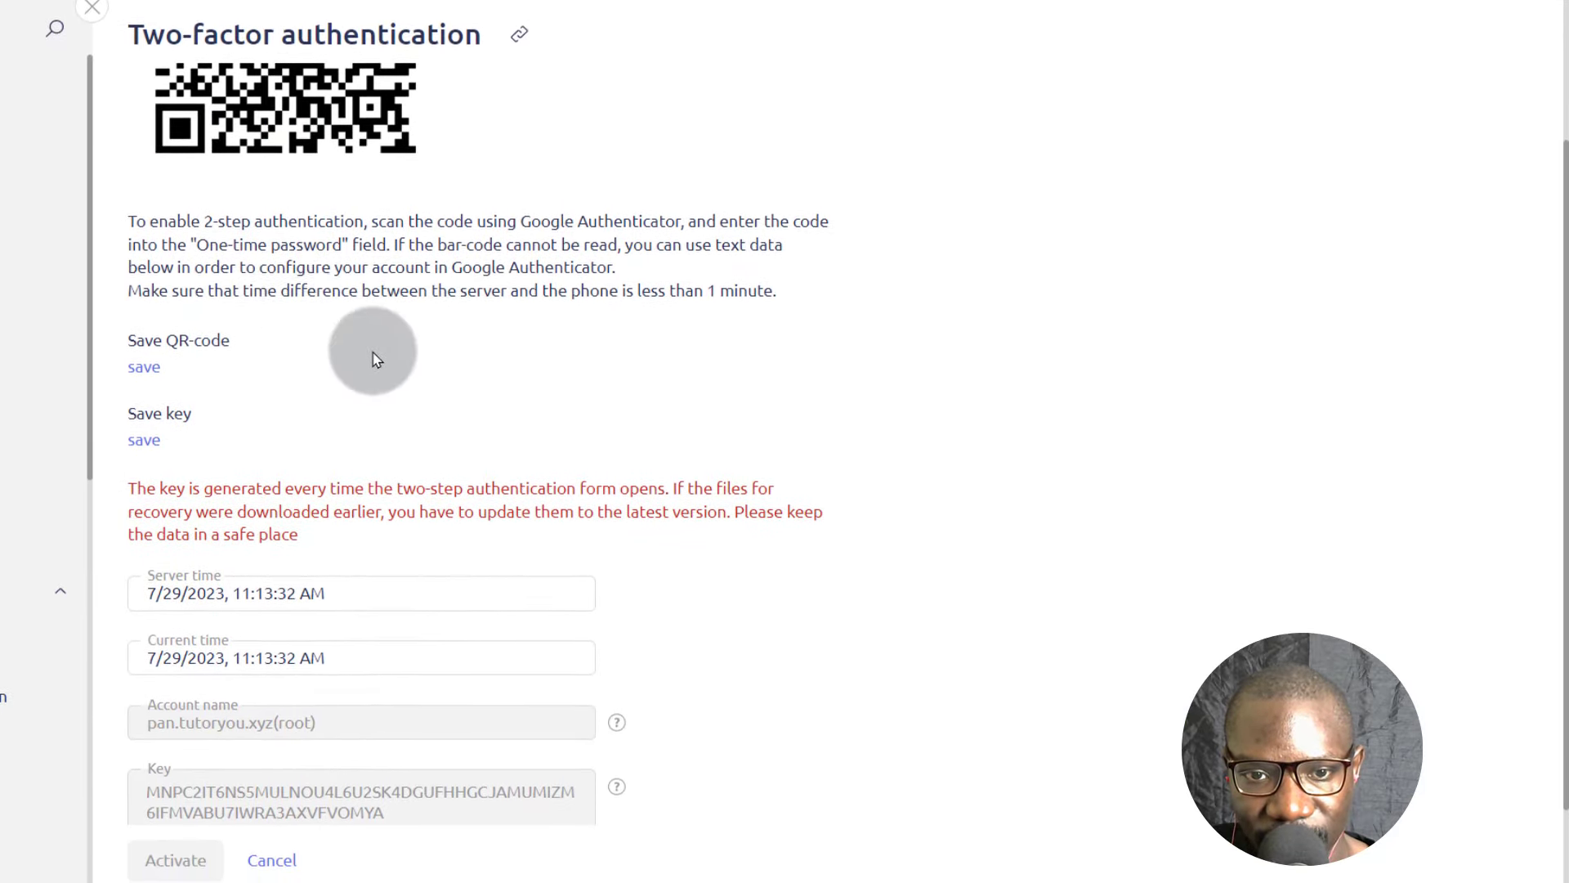
{"action": "scroll", "coordinate": [371, 359], "scroll_direction": "down", "scroll_amount": 1}
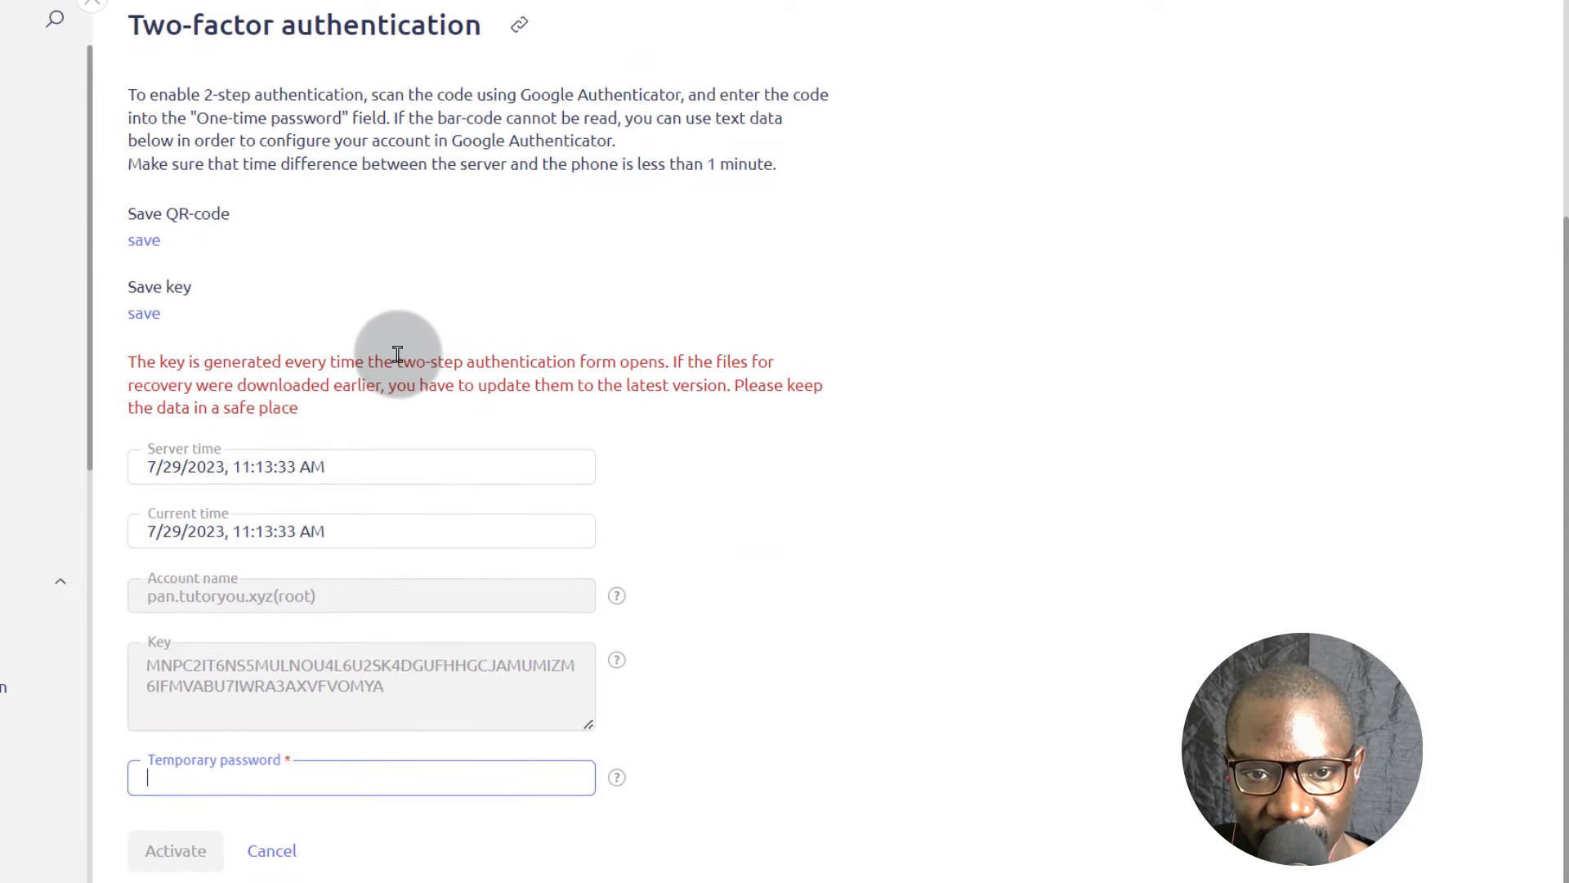
{"action": "left_click", "coordinate": [167, 775]}
{"action": "left_click", "coordinate": [923, 740]}
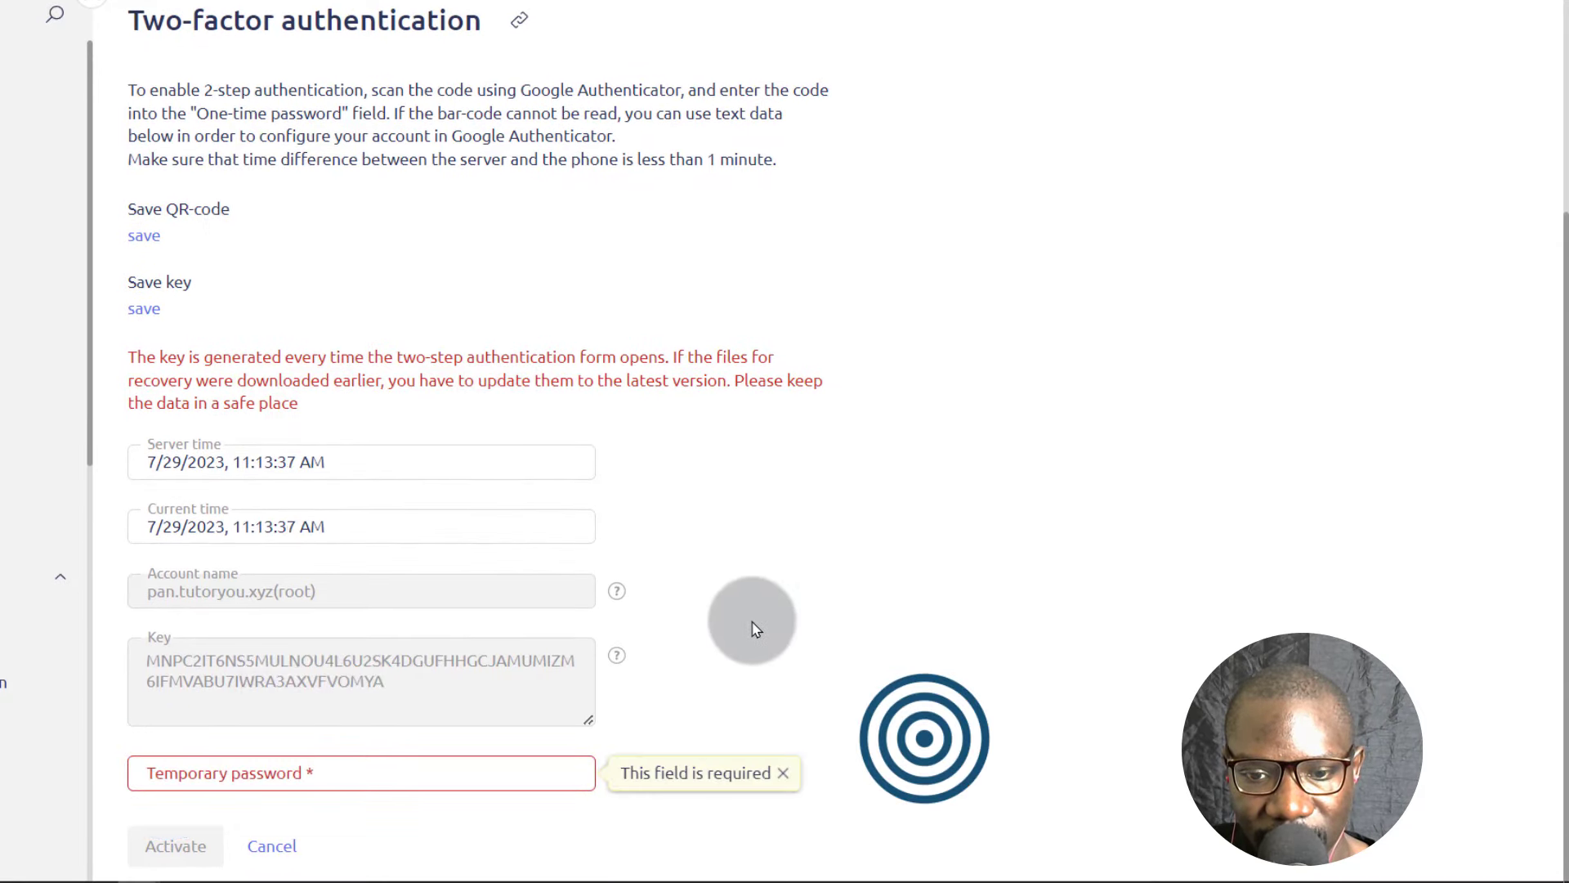
{"action": "left_click", "coordinate": [253, 768]}
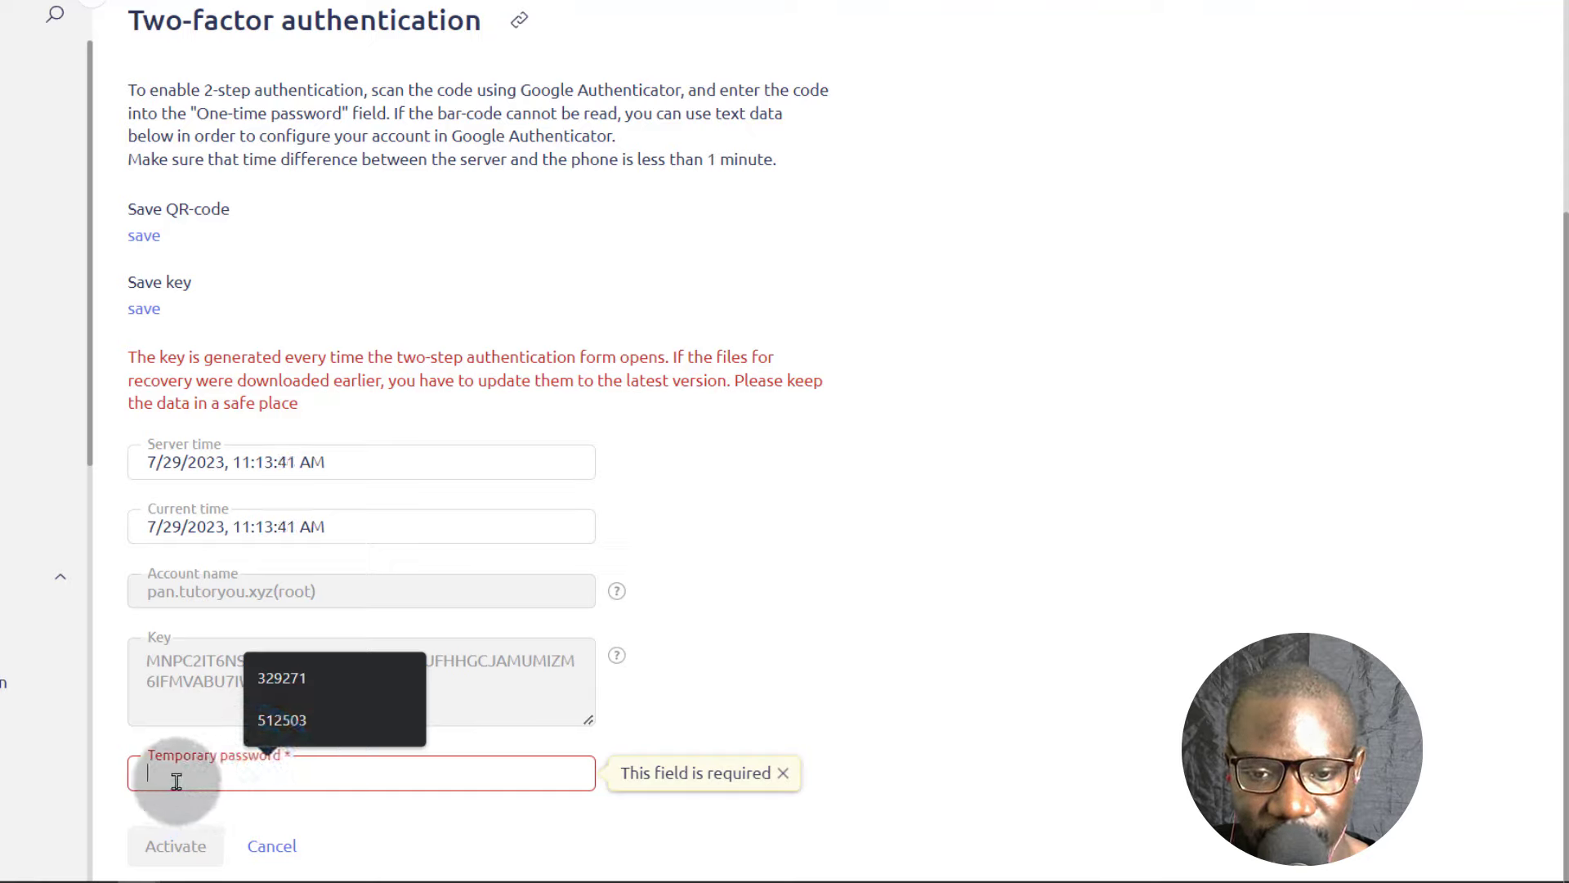
{"action": "left_click", "coordinate": [543, 820]}
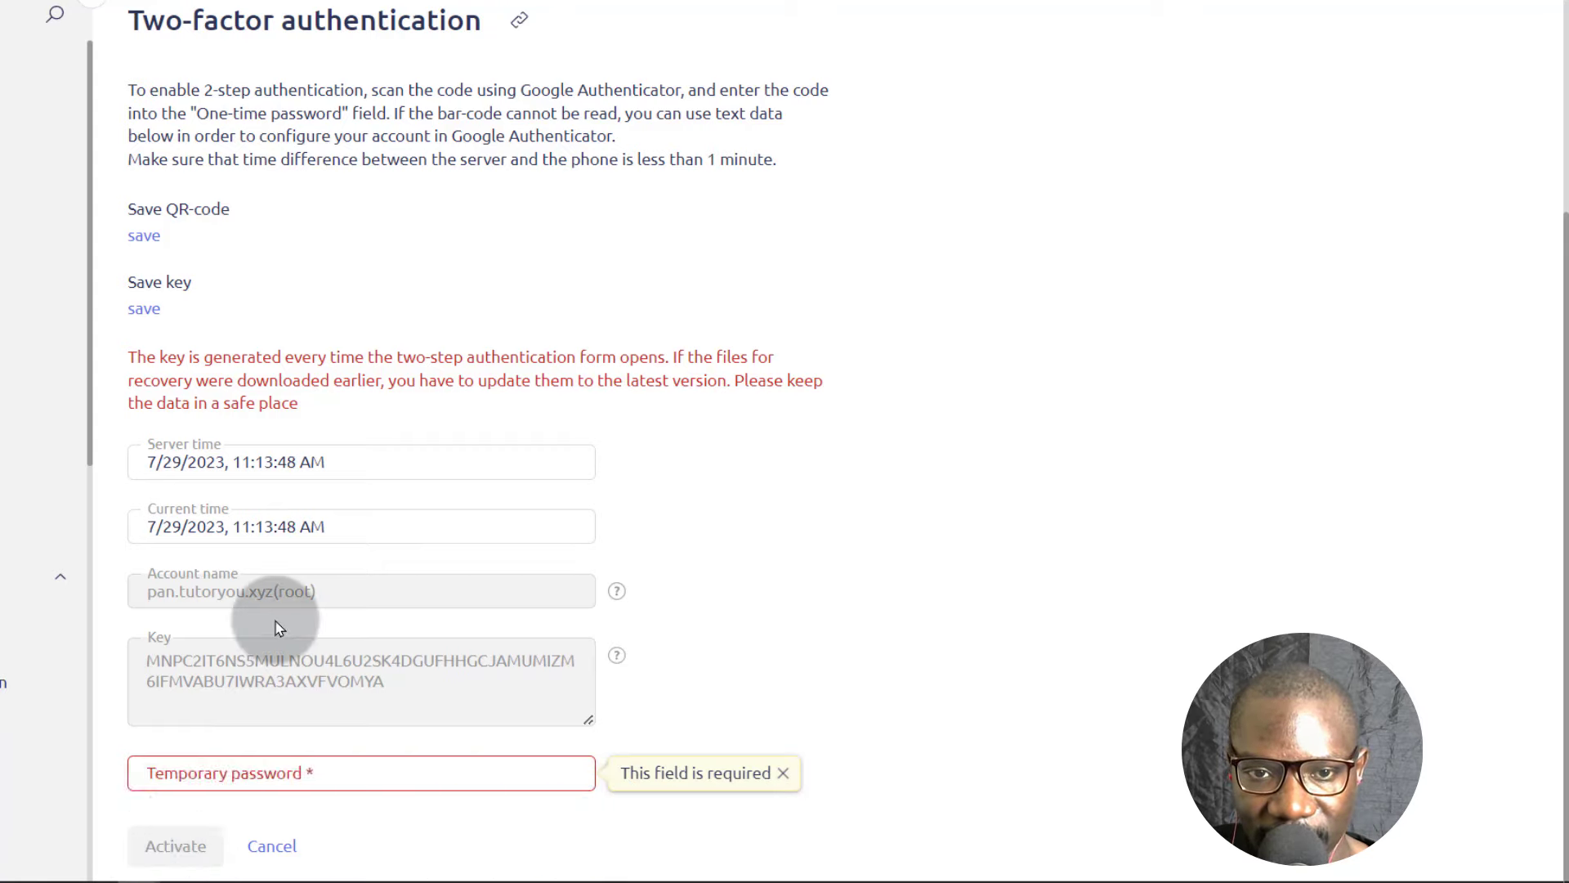
{"action": "scroll", "coordinate": [308, 333], "scroll_direction": "up", "scroll_amount": 5}
{"action": "scroll", "coordinate": [420, 403], "scroll_direction": "down", "scroll_amount": 5}
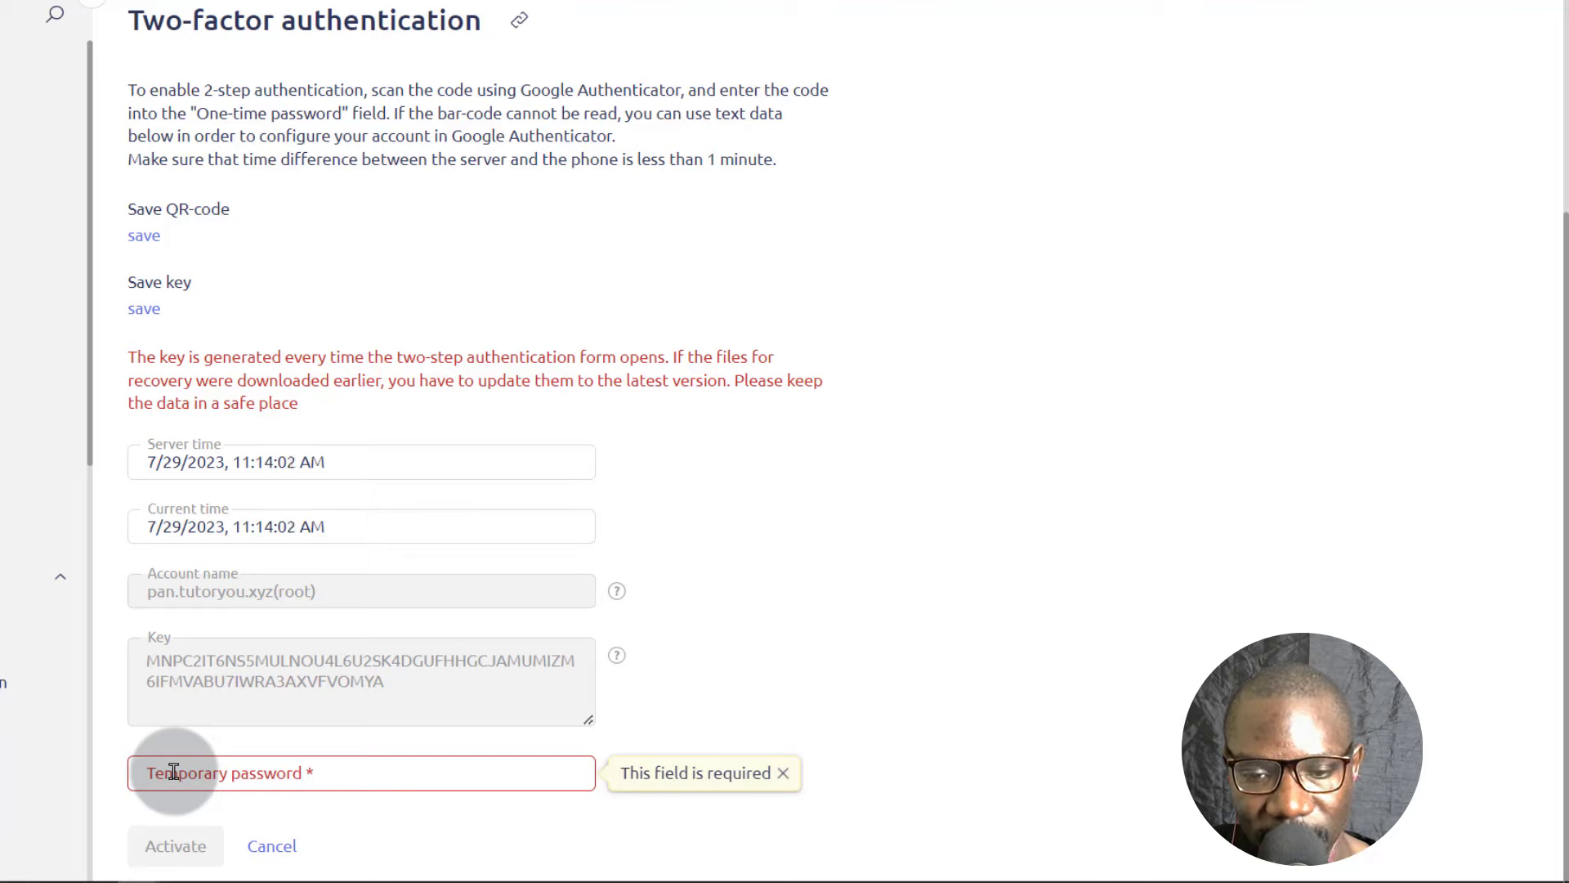
{"action": "mouse_move", "coordinate": [170, 845]}
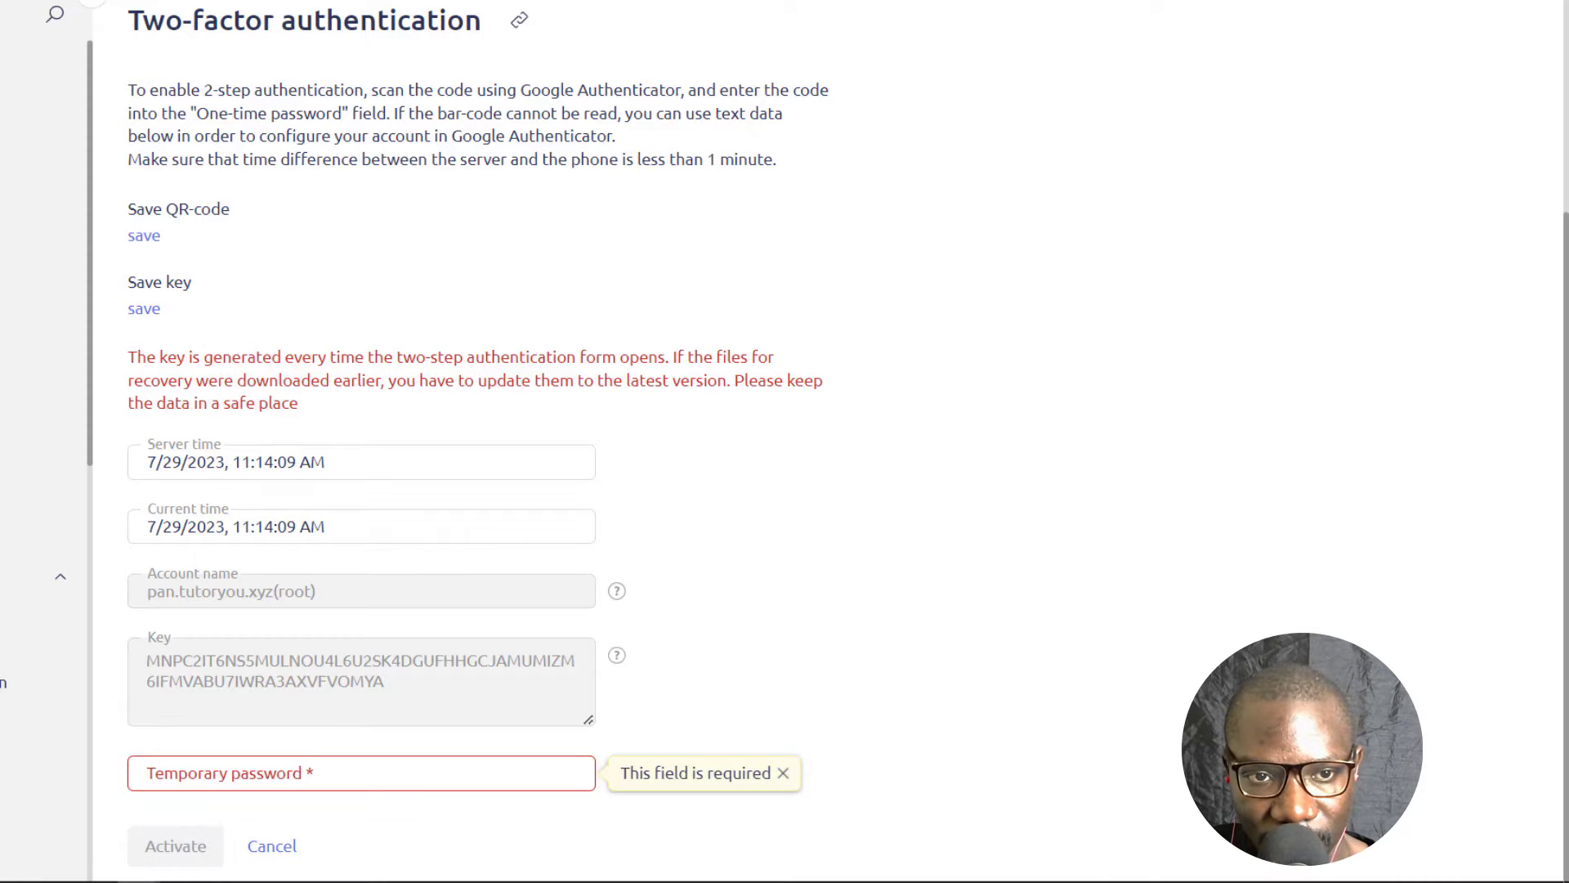
{"action": "scroll", "coordinate": [5, 484], "scroll_direction": "down", "scroll_amount": 3}
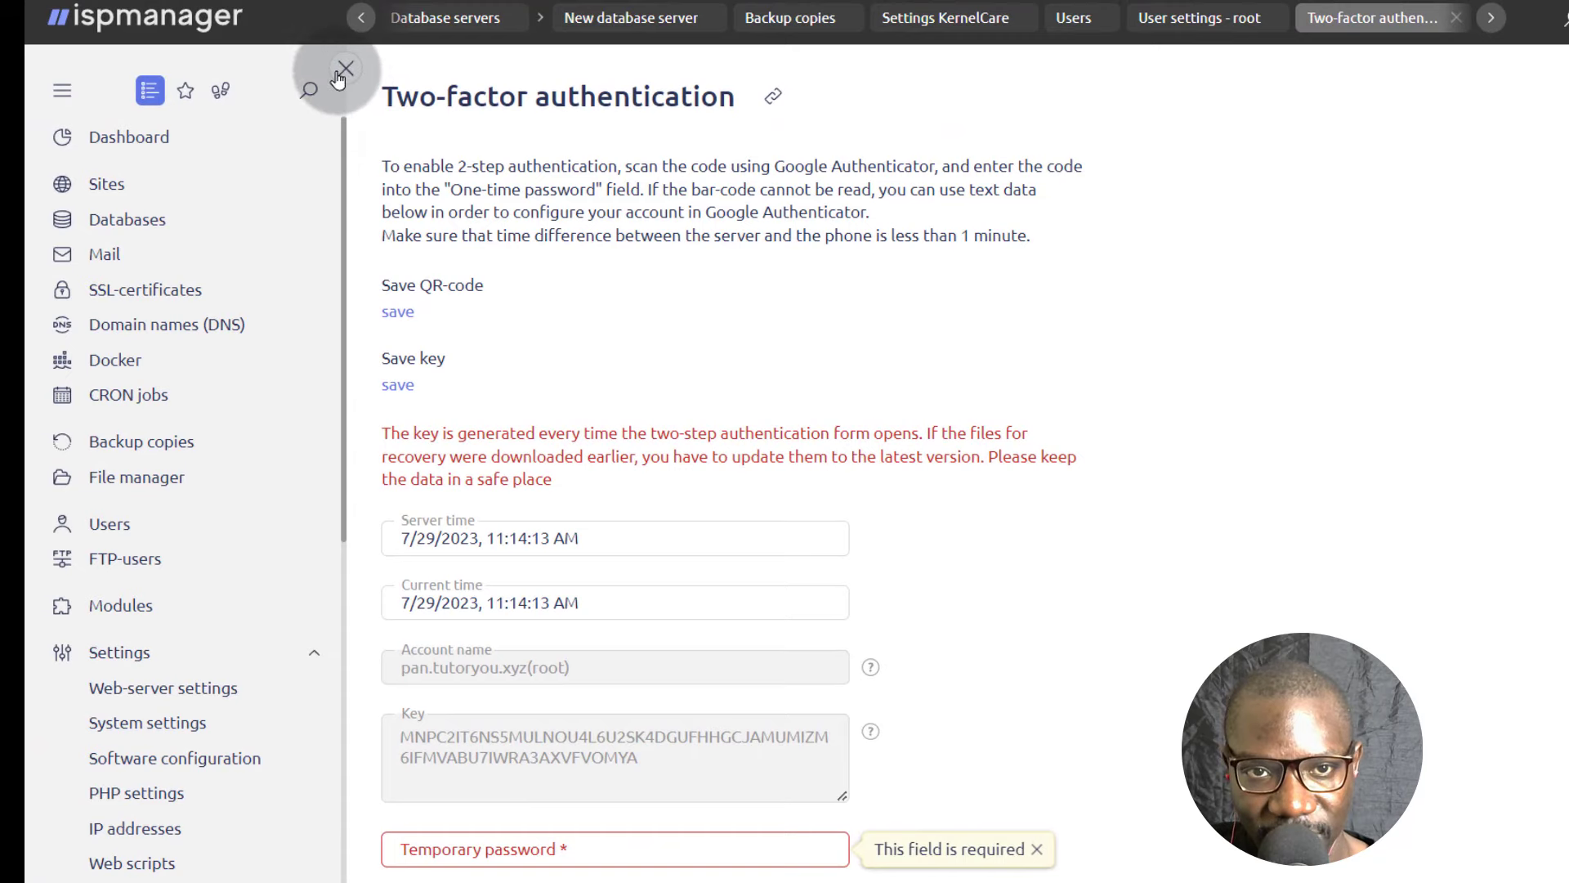
{"action": "left_click", "coordinate": [344, 70]}
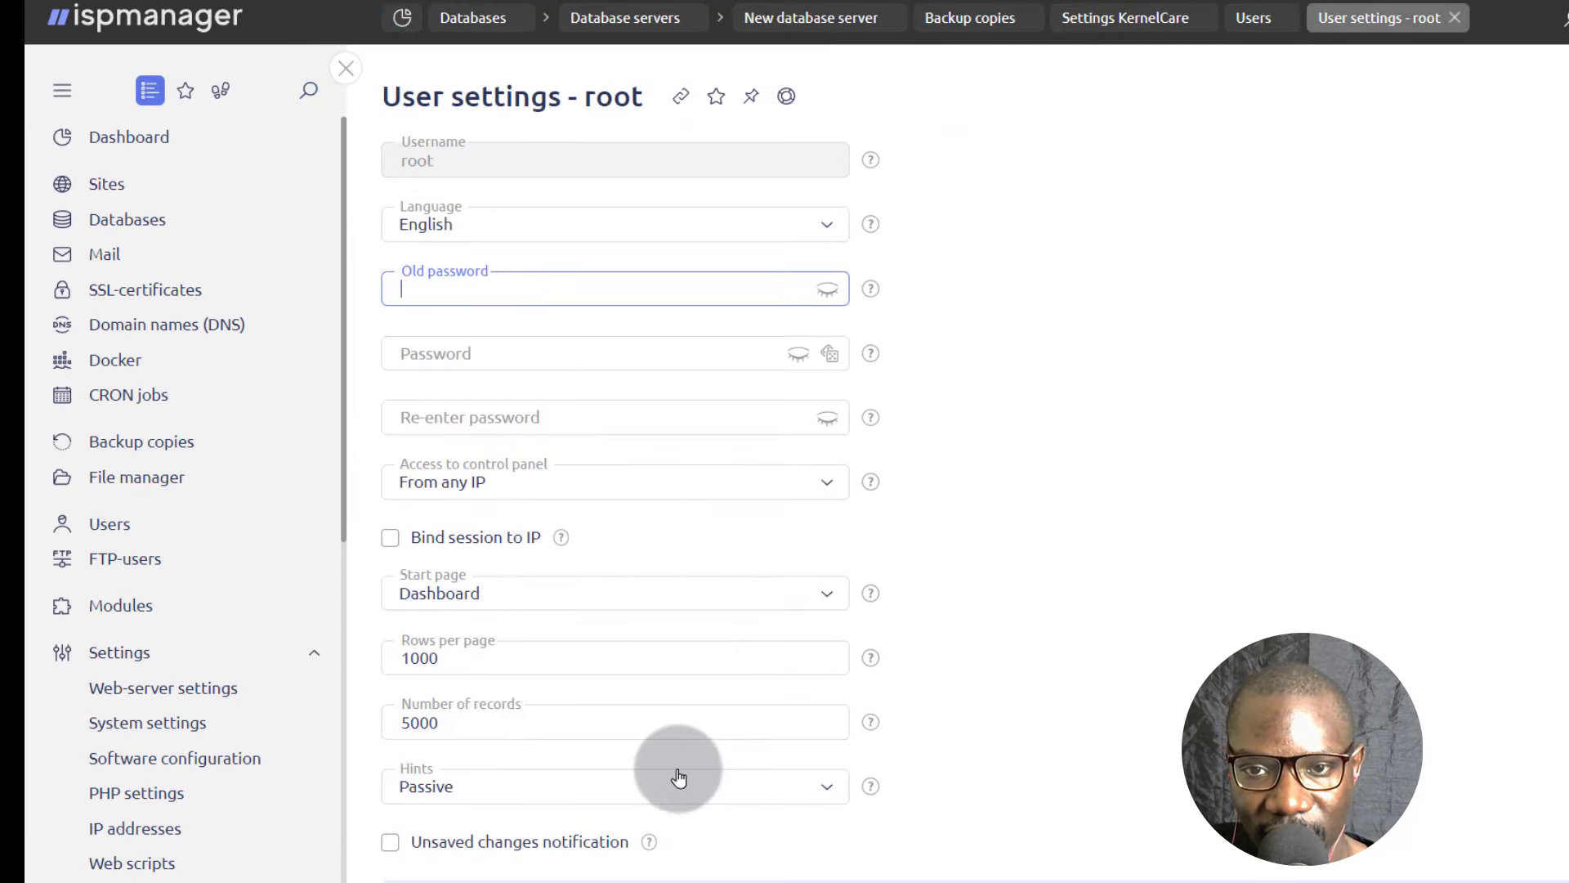
Review the root account's user settings, including panel access, session binding and the two-factor authentication section
{"action": "scroll", "coordinate": [683, 761], "scroll_direction": "down", "scroll_amount": 3}
{"action": "scroll", "coordinate": [676, 743], "scroll_direction": "up", "scroll_amount": 3}
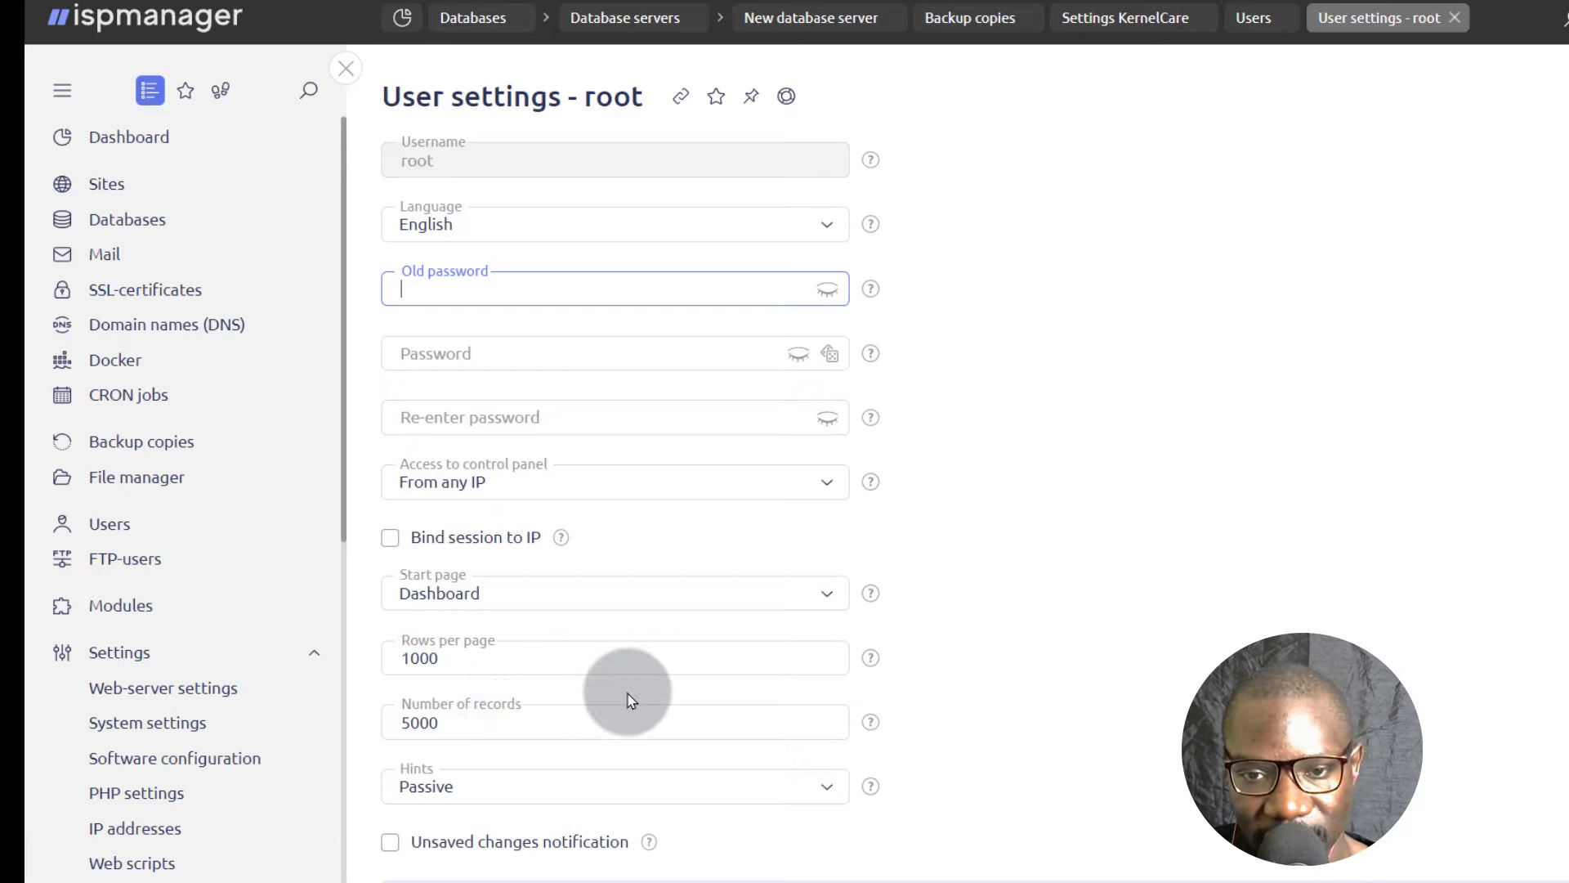
{"action": "scroll", "coordinate": [515, 526], "scroll_direction": "down", "scroll_amount": 2}
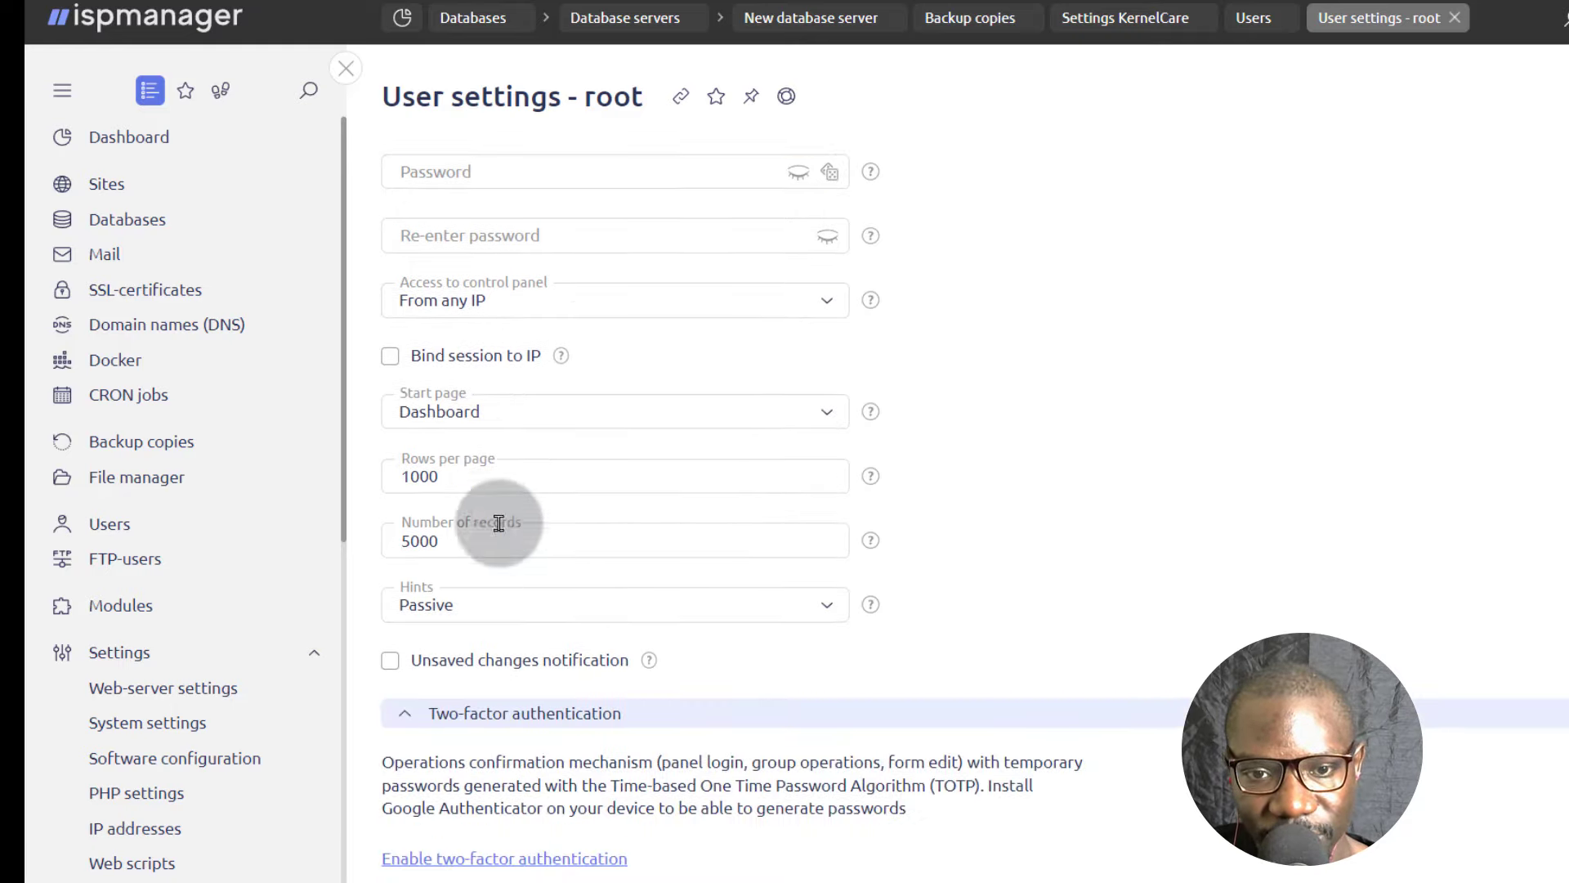
{"action": "scroll", "coordinate": [518, 444], "scroll_direction": "up", "scroll_amount": 2}
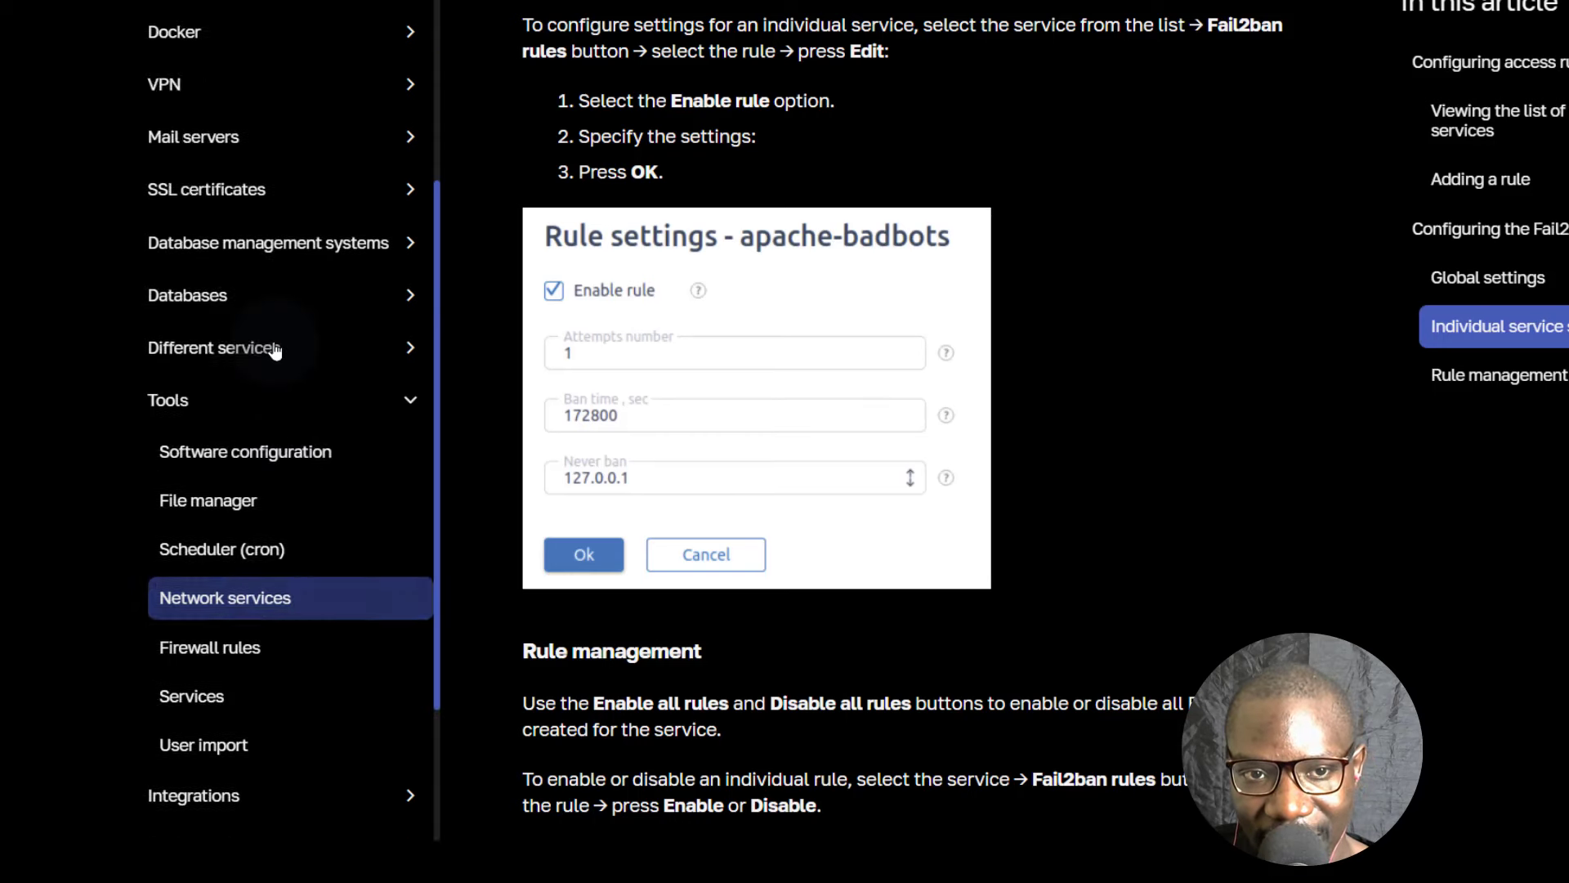
Switch to the ispmanager documentation and go to the beginning of the Network services article
{"action": "scroll", "coordinate": [274, 350], "scroll_direction": "up", "scroll_amount": 6}
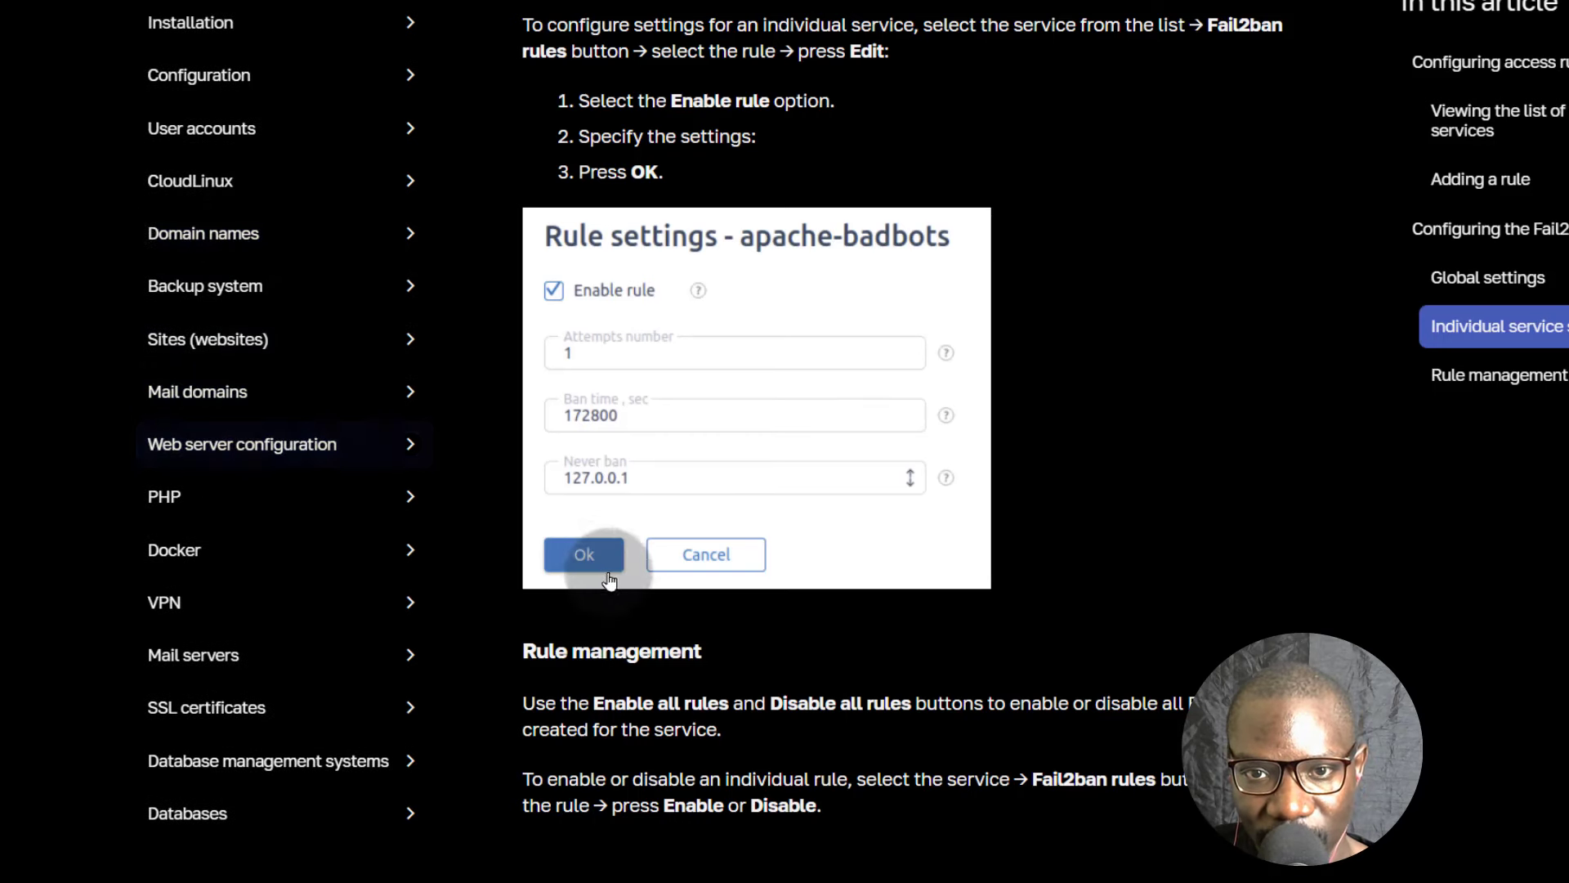
{"action": "scroll", "coordinate": [626, 523], "scroll_direction": "up", "scroll_amount": 15}
{"action": "scroll", "coordinate": [626, 523], "scroll_direction": "up", "scroll_amount": 2}
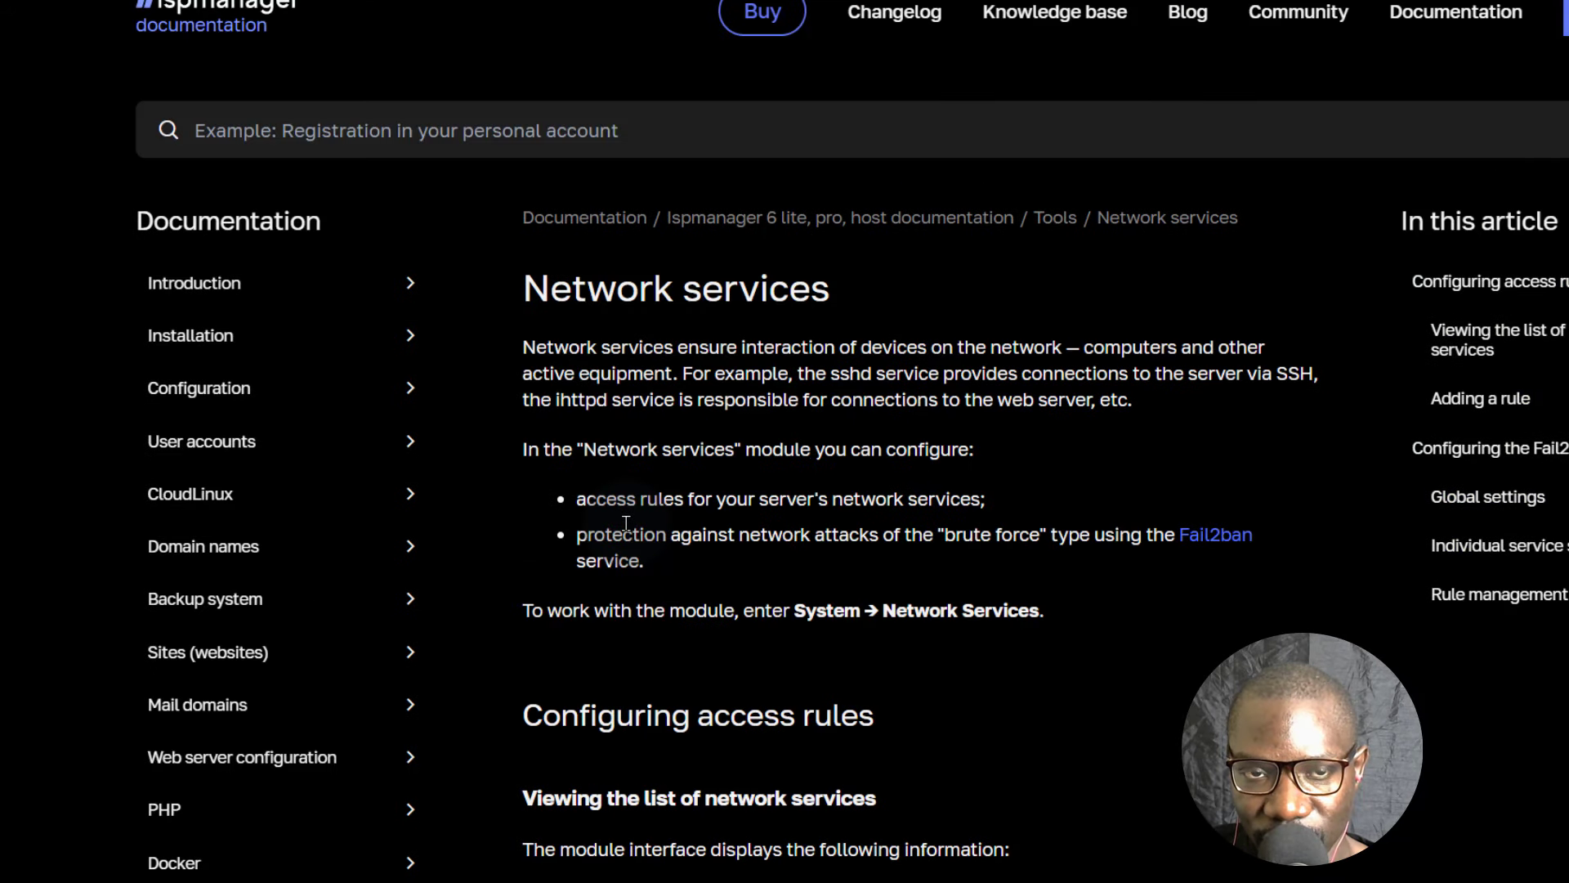